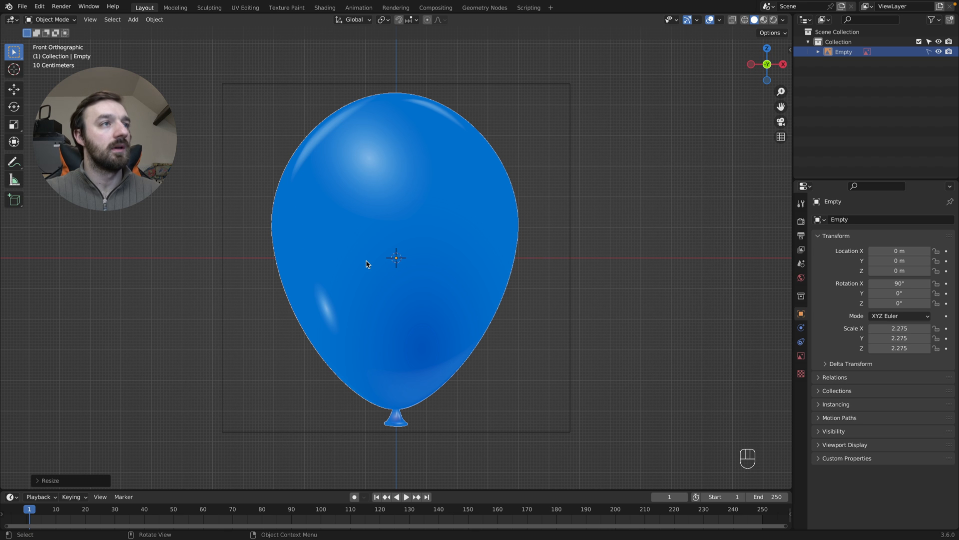
Add a UV sphere over the balloon reference image and scale it up to about 3.67
key("shift+a")
mouse_move(320, 150)
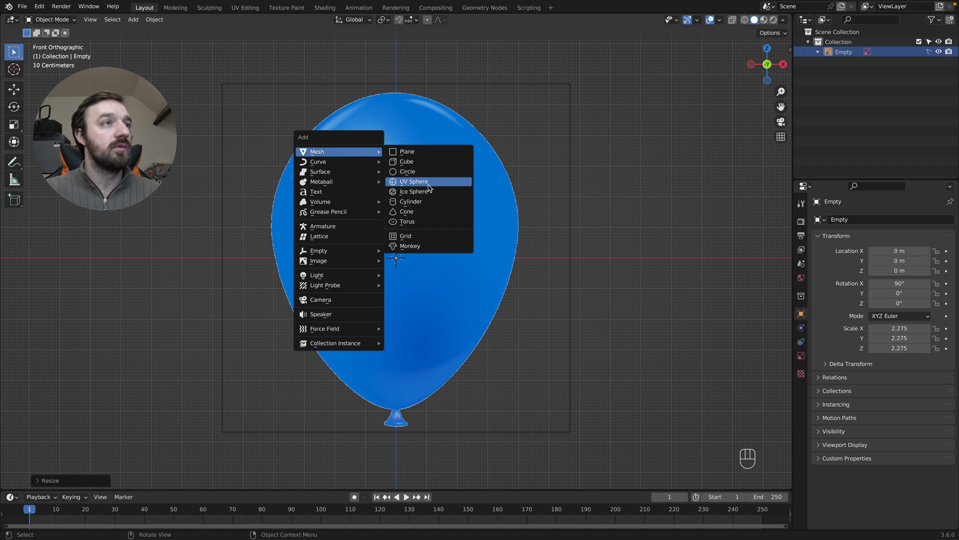
left_click(428, 186)
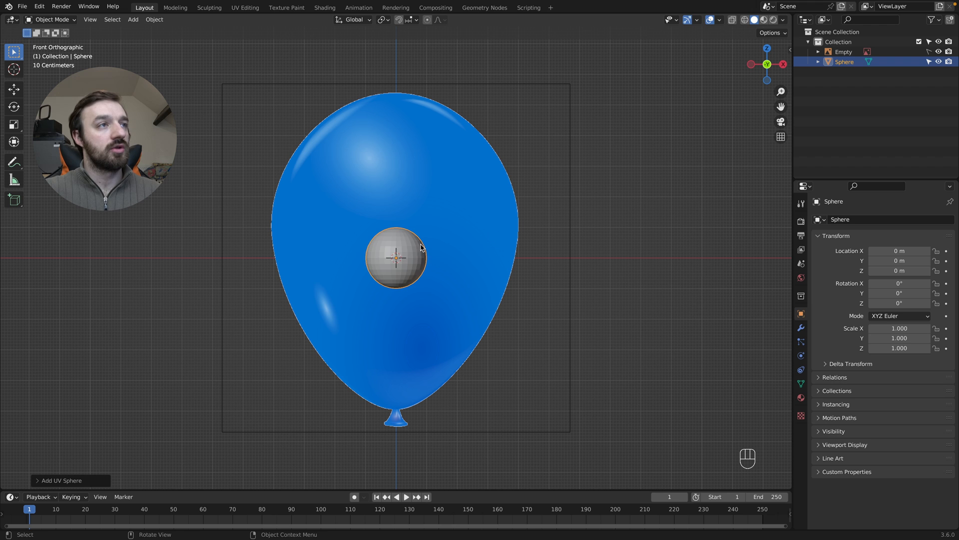
key("s")
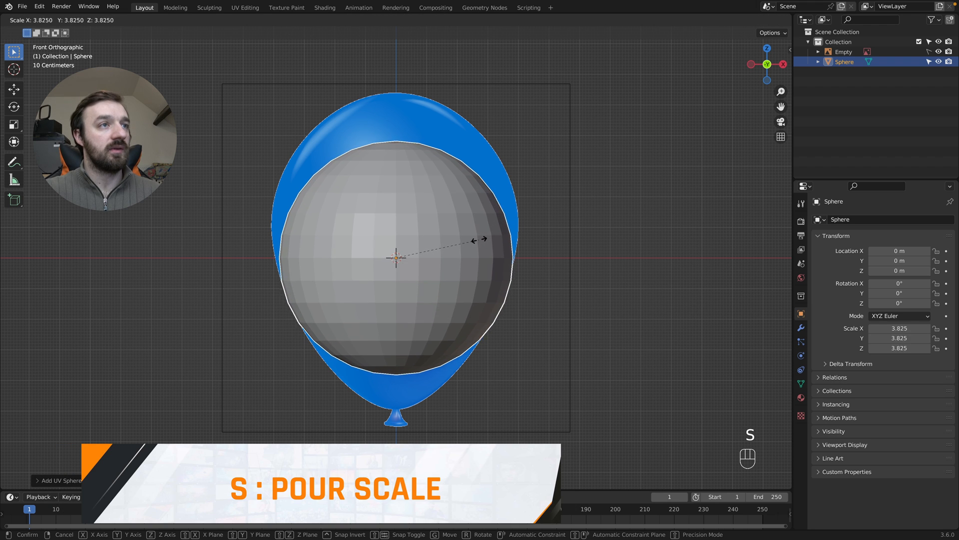
left_click(474, 240)
Raise the sphere about 1.52 m along Z and enlarge it to a scale of about 3.88 to match the reference balloon's crown
key("g")
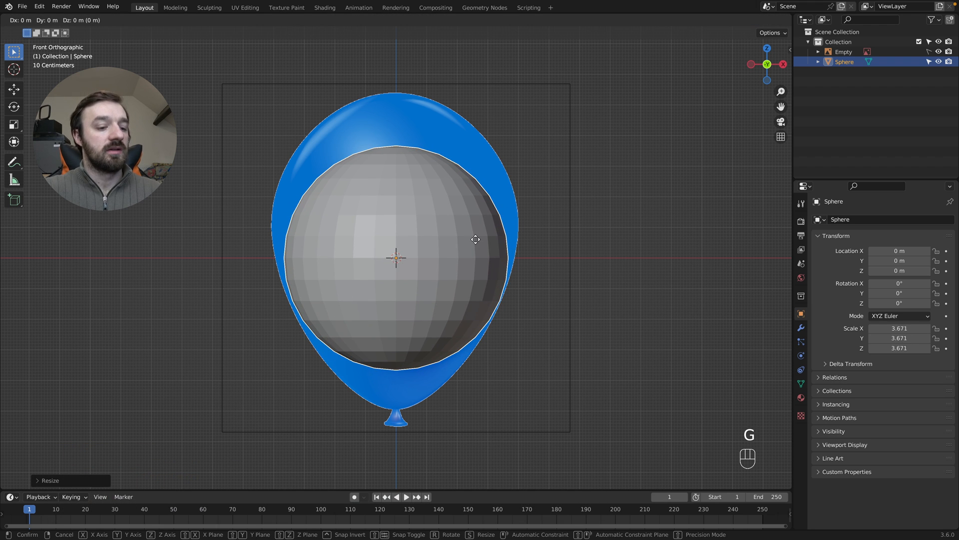
key("z")
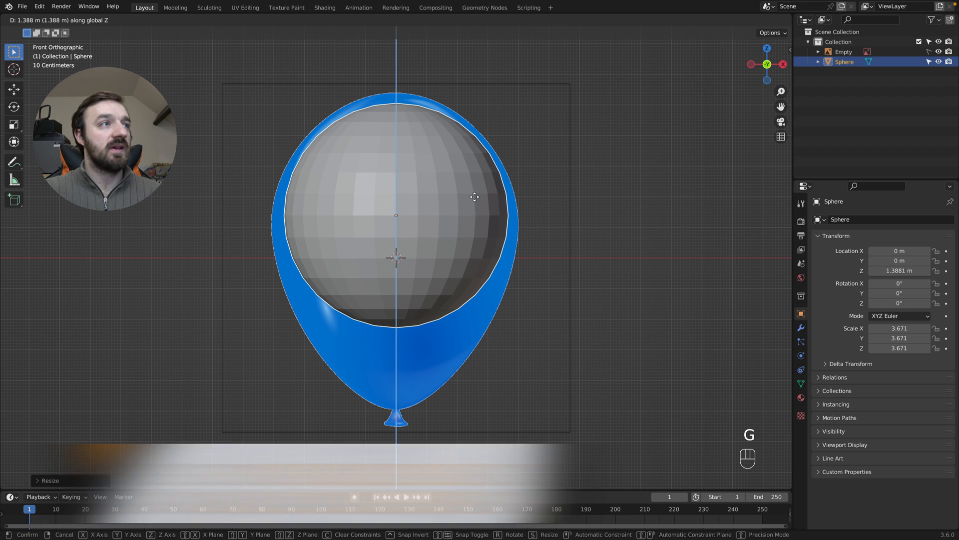
left_click(475, 196)
key("s")
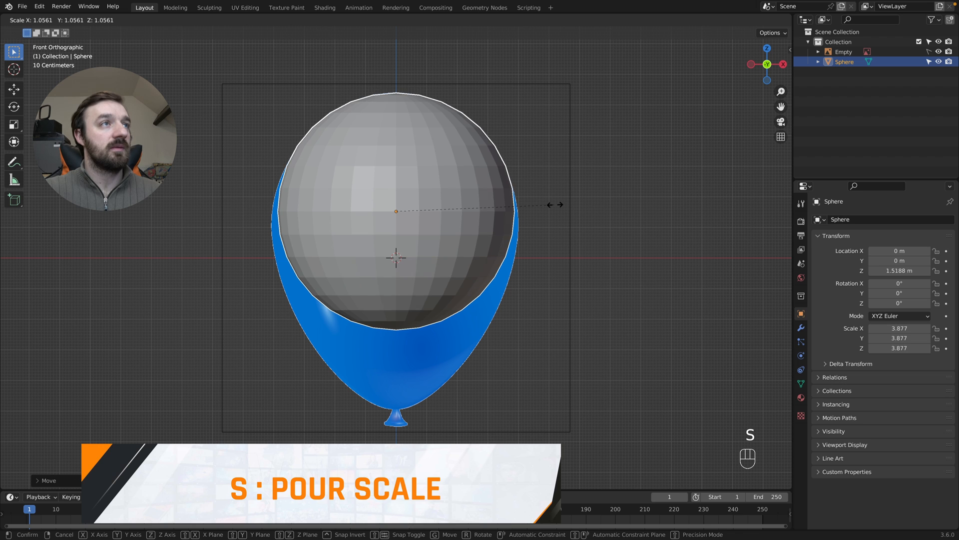
left_click(555, 205)
In Edit Mode, enable proportional editing and select the ring of faces around the sphere's bottom pole in face mode
key("Tab")
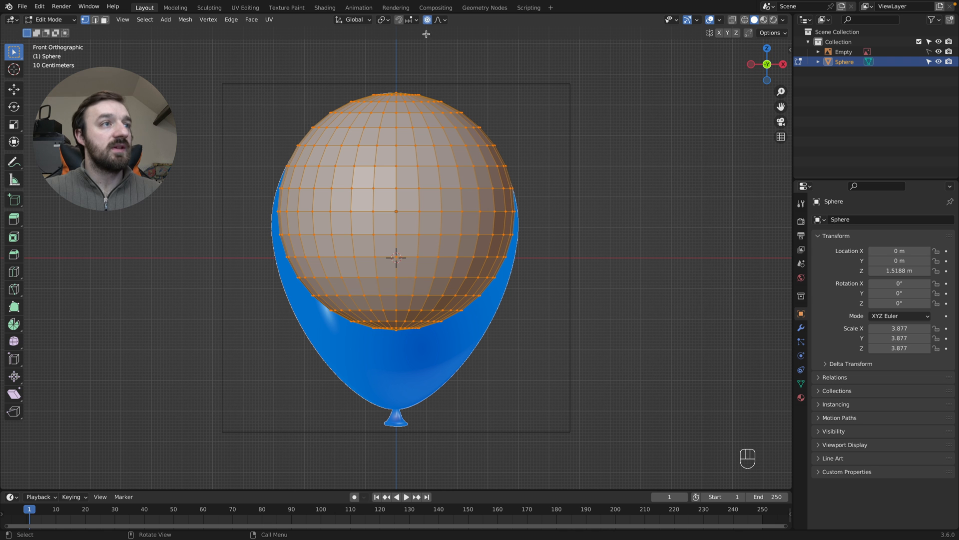
key("3")
middle_click_drag(428, 291, 401, 276)
left_click_drag(401, 276, 383, 288)
middle_click_drag(383, 286, 387, 261)
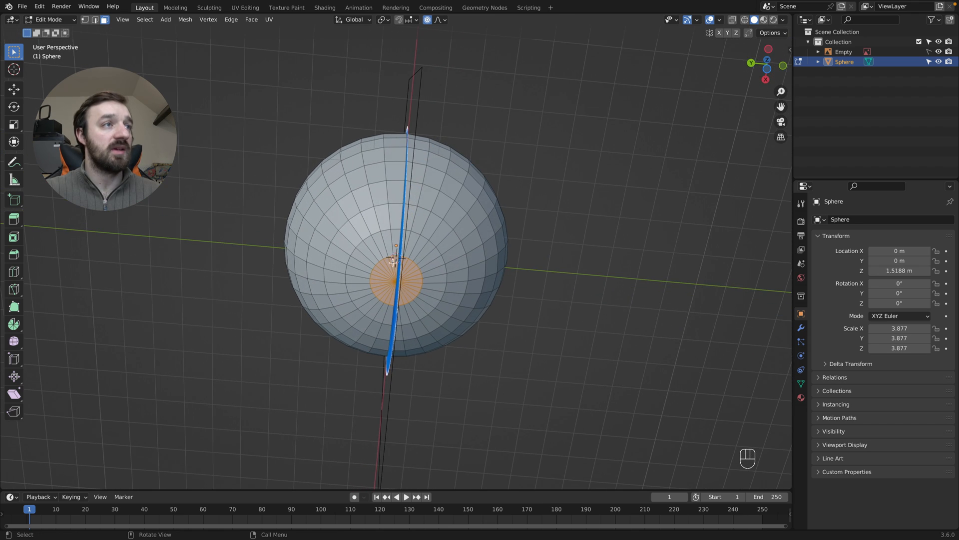
key("KP_1")
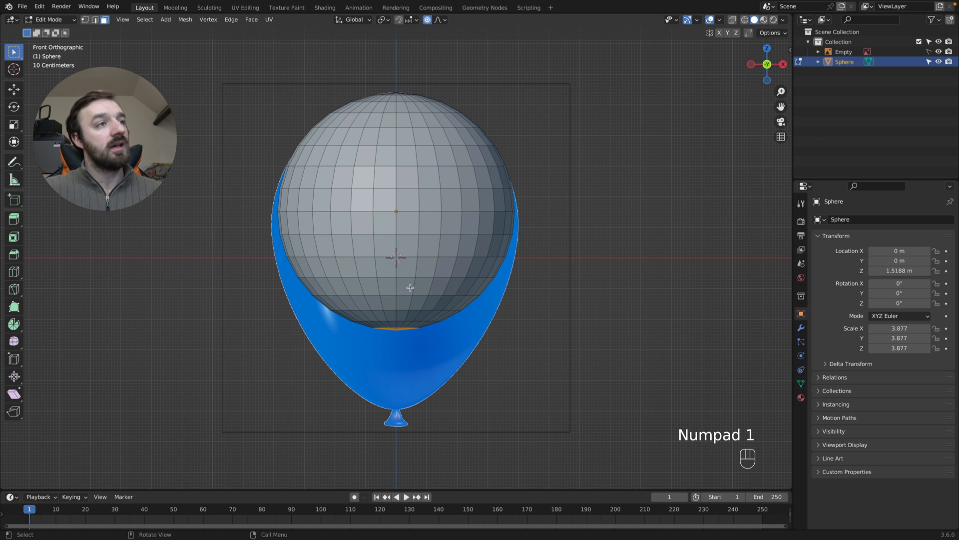
Move the bottom faces down about 2.47 m along Z with a proportional size of about 4.8 m, reaching the reference knot
key("g")
key("z")
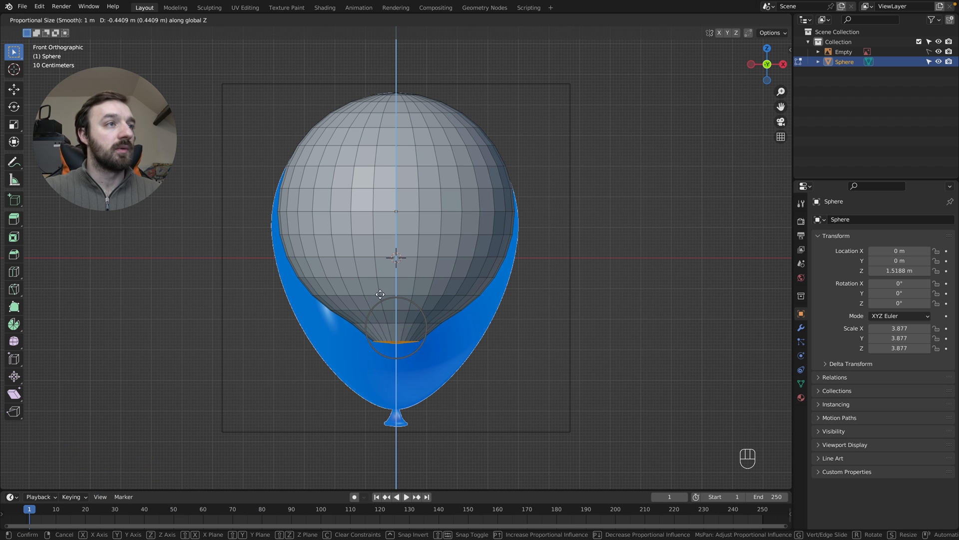
scroll(413, 297, "down", 10)
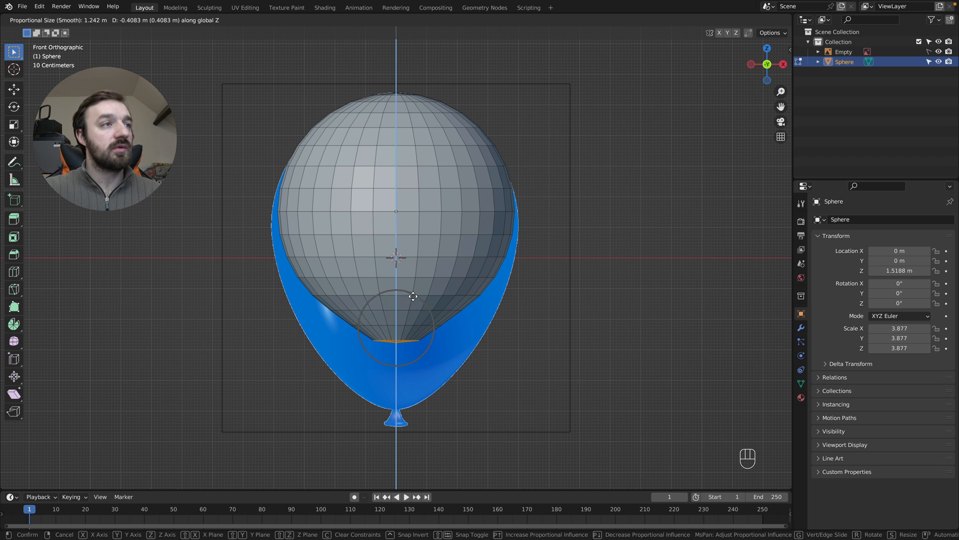
scroll(413, 296, "down", 6)
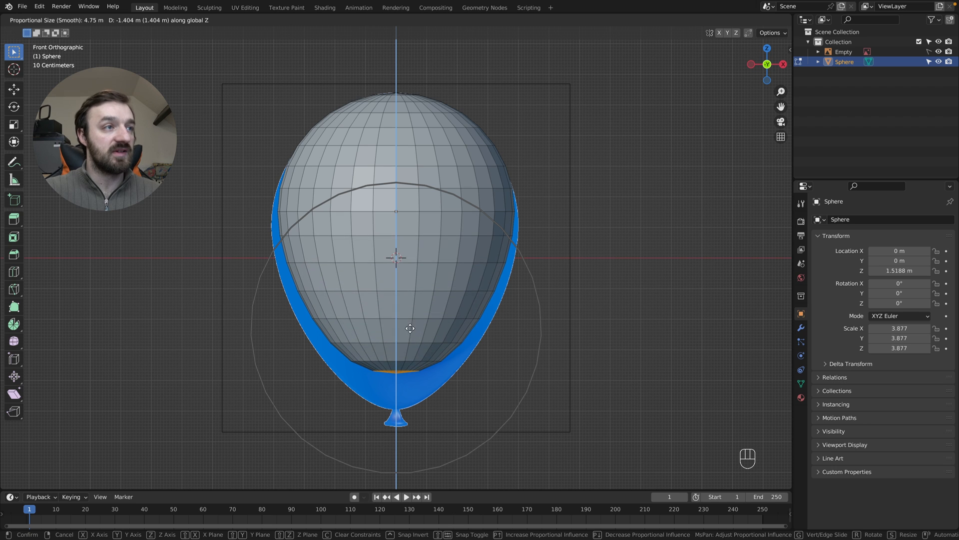
scroll(410, 341, "down", 2)
scroll(409, 344, "down", 1)
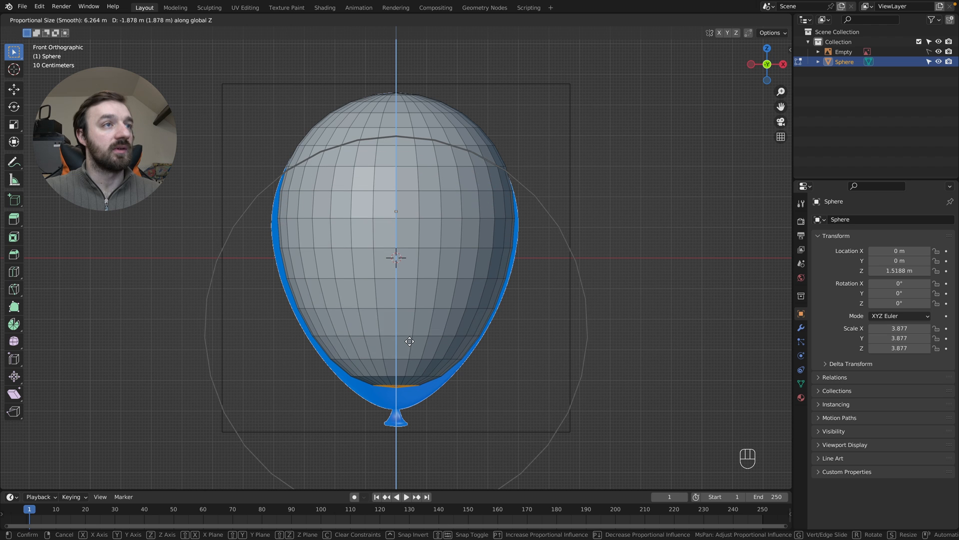
scroll(403, 355, "up", 3)
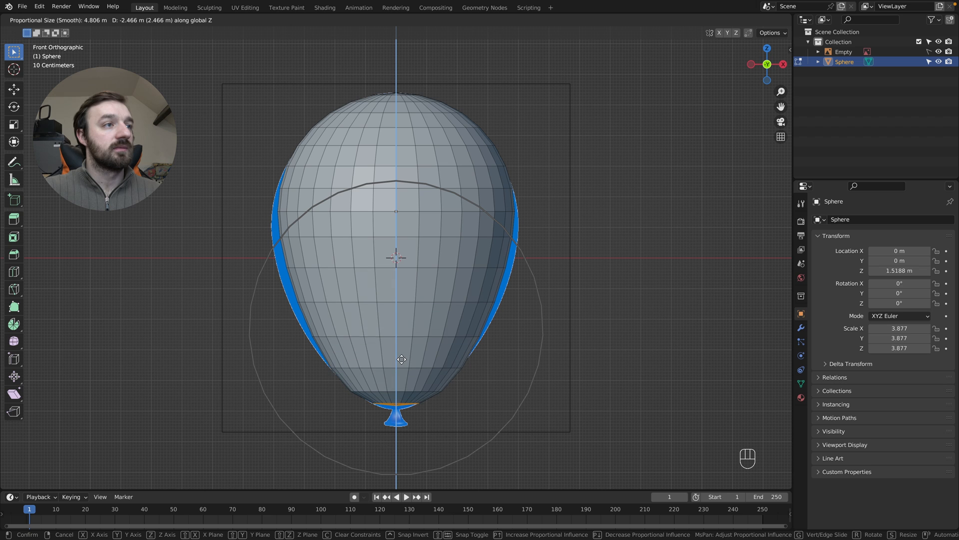
left_click(401, 360)
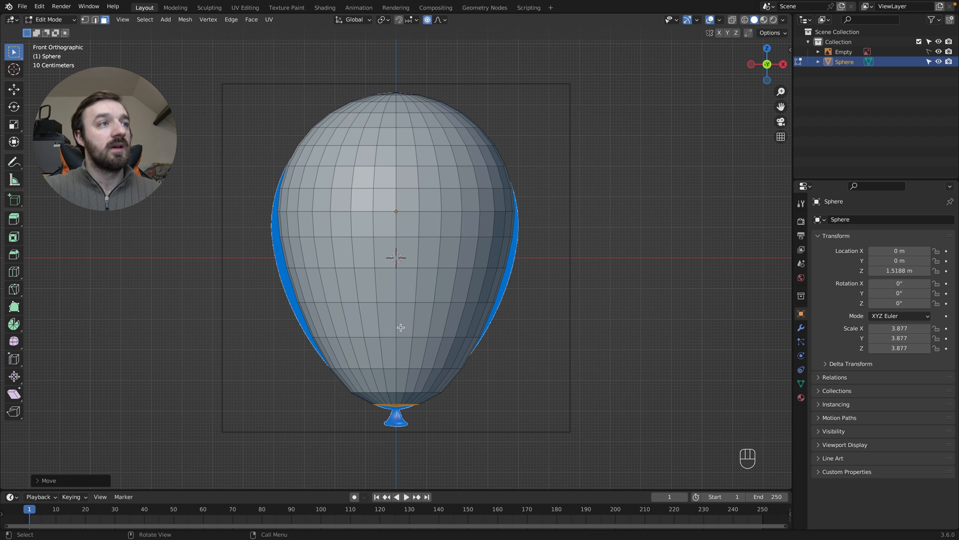
Select the horizontal edge loop on the balloon's lower half and scale it about 1.08 with a proportional size of about 3.21
key("2")
left_click(405, 303)
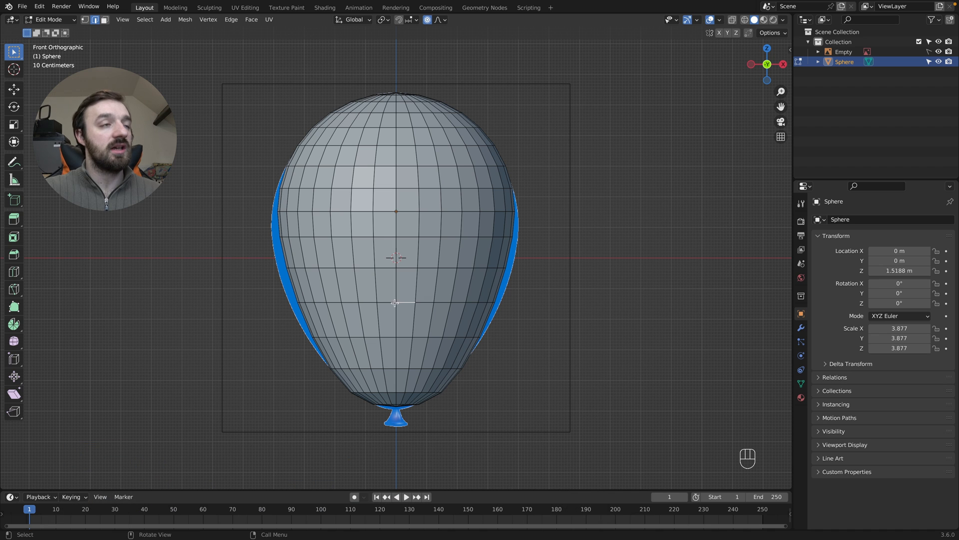
left_click(385, 302, "alt")
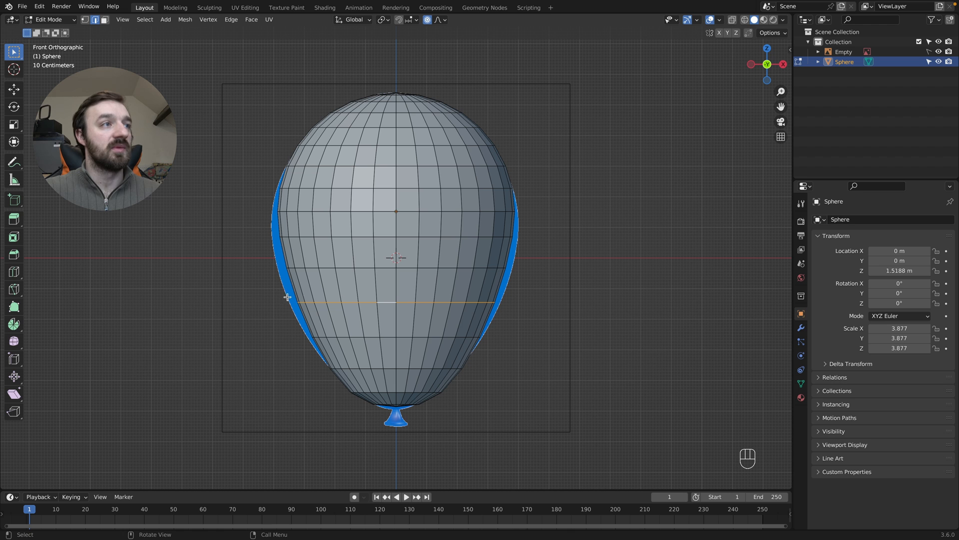
key("s")
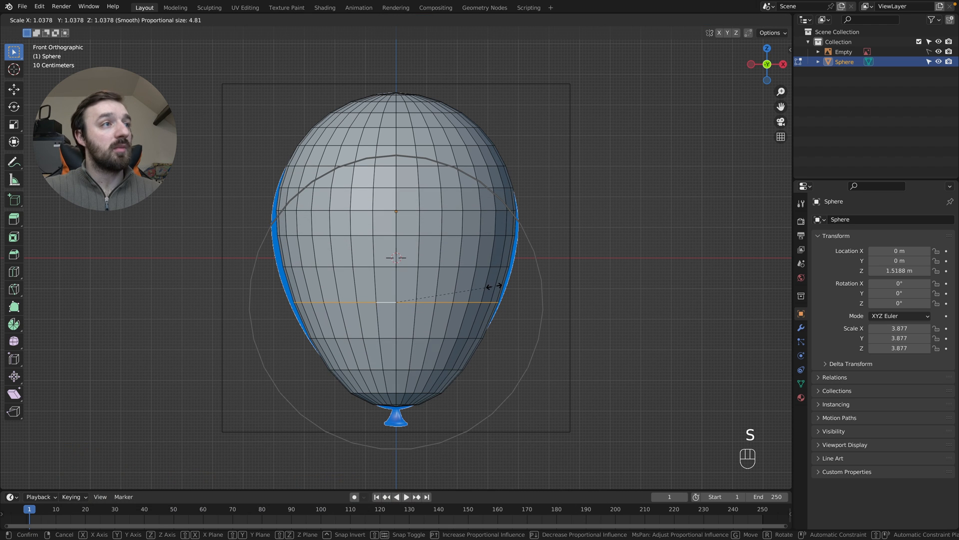
scroll(496, 286, "up", 4)
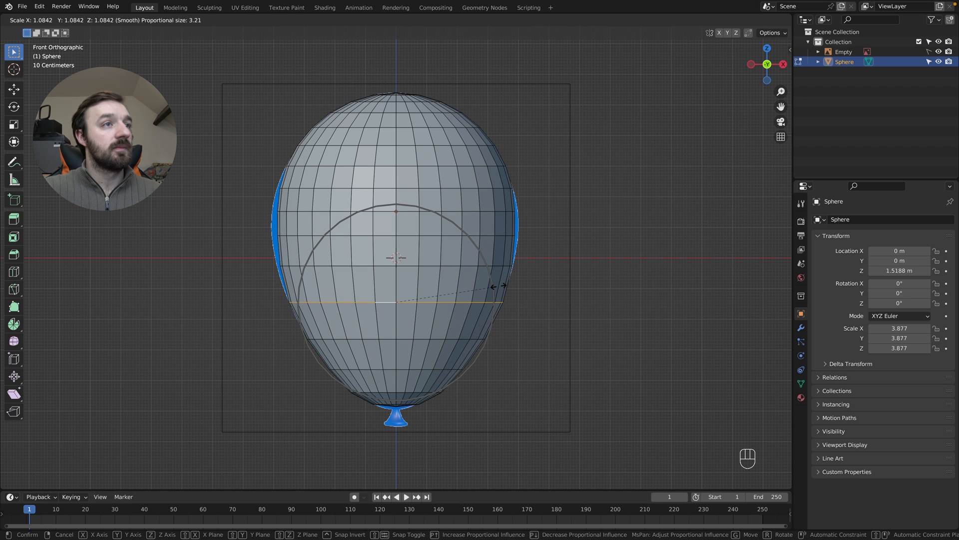
left_click(498, 286)
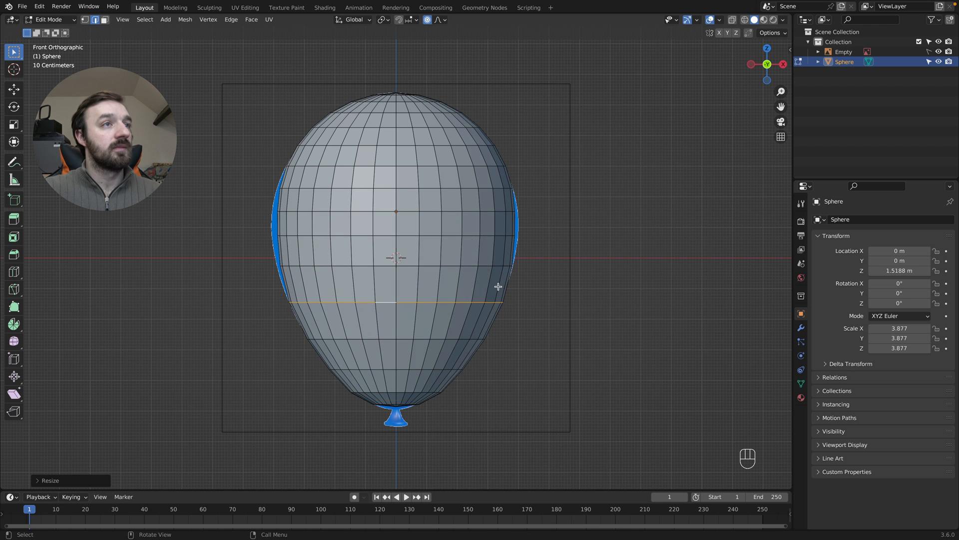
Scale the edge loop at the balloon's widest part by about 1.05 with a proportional size of about 2.60
left_click(411, 235)
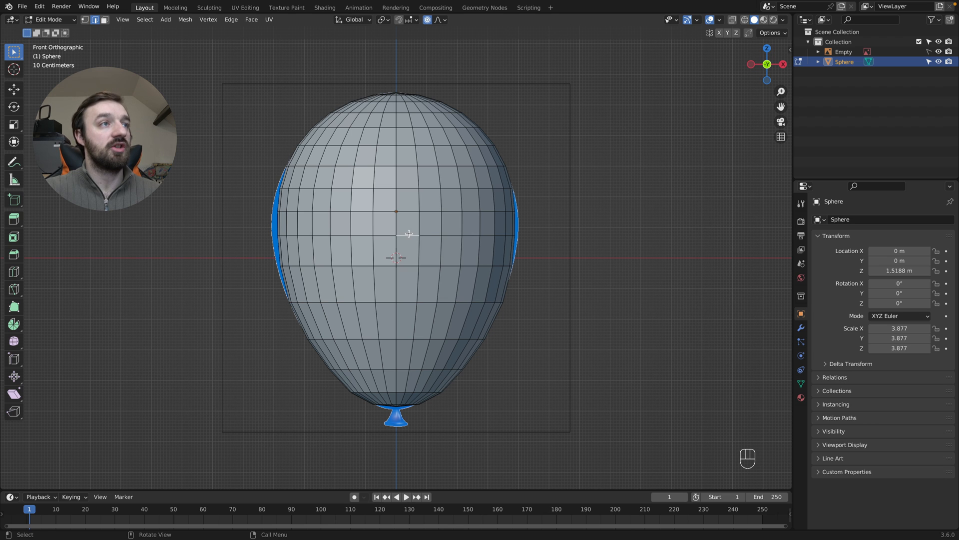
left_click(427, 235, "alt")
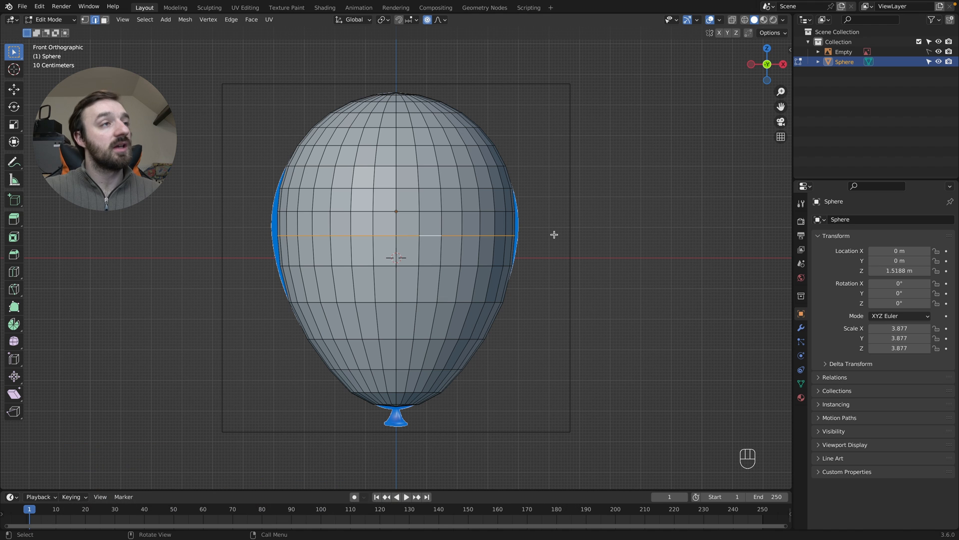
key("s")
scroll(559, 234, "up", 3)
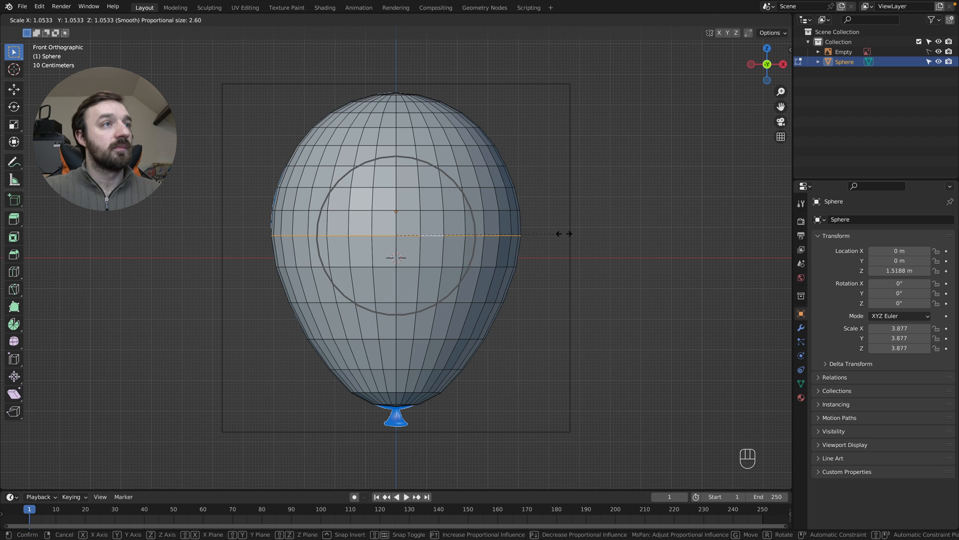
left_click(563, 234)
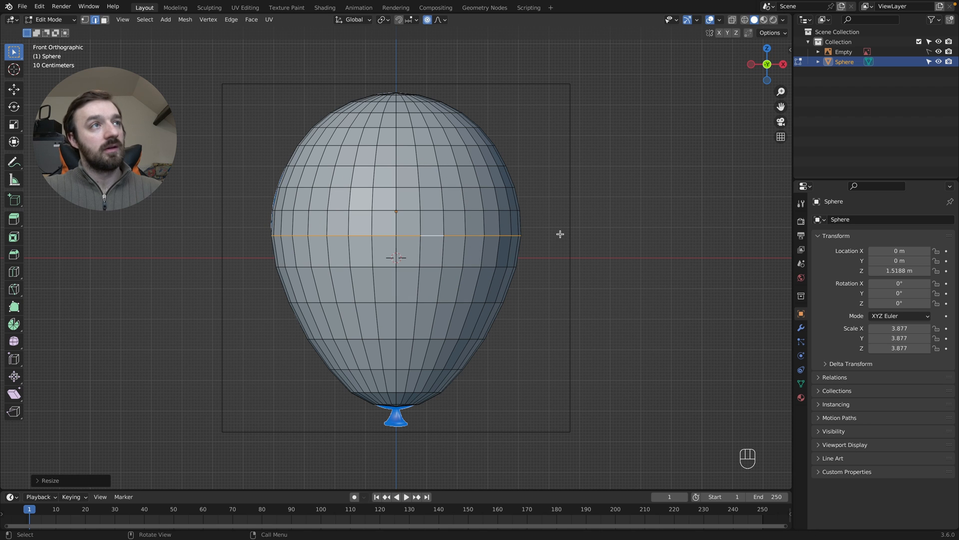
Turn off proportional editing and select the faces around the balloon's bottom pole in face mode
left_click(428, 21)
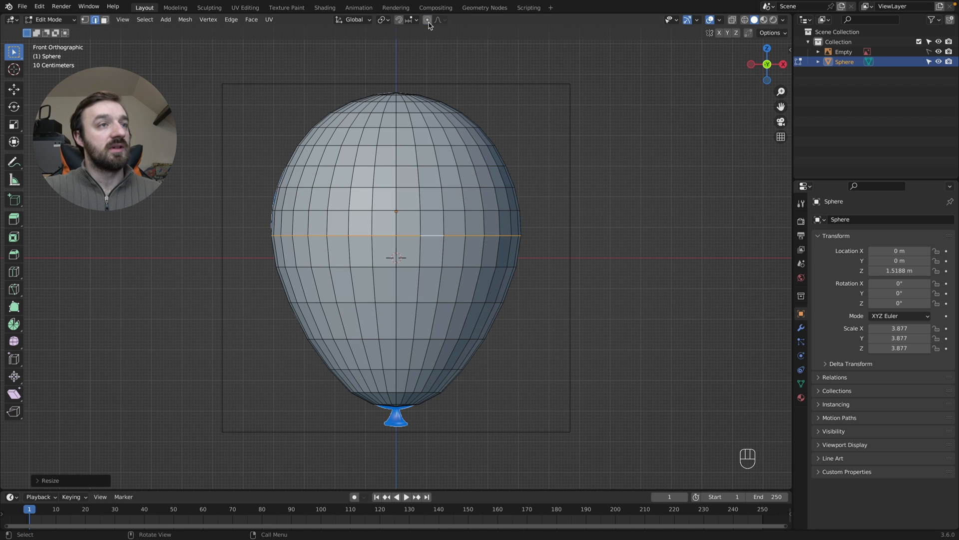
key("3")
middle_click_drag(443, 409, 399, 395)
left_click_drag(401, 390, 386, 398)
middle_click_drag(385, 398, 392, 393)
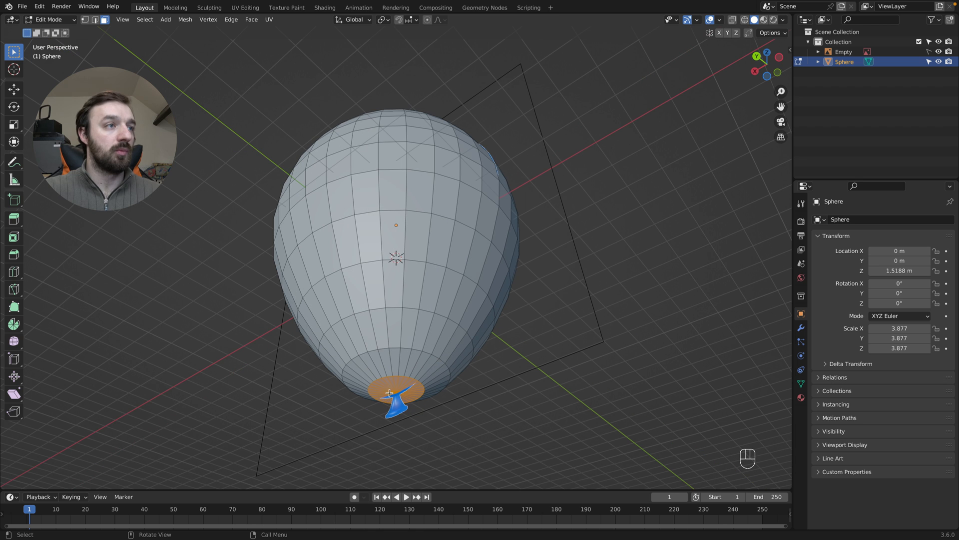
key("KP_1")
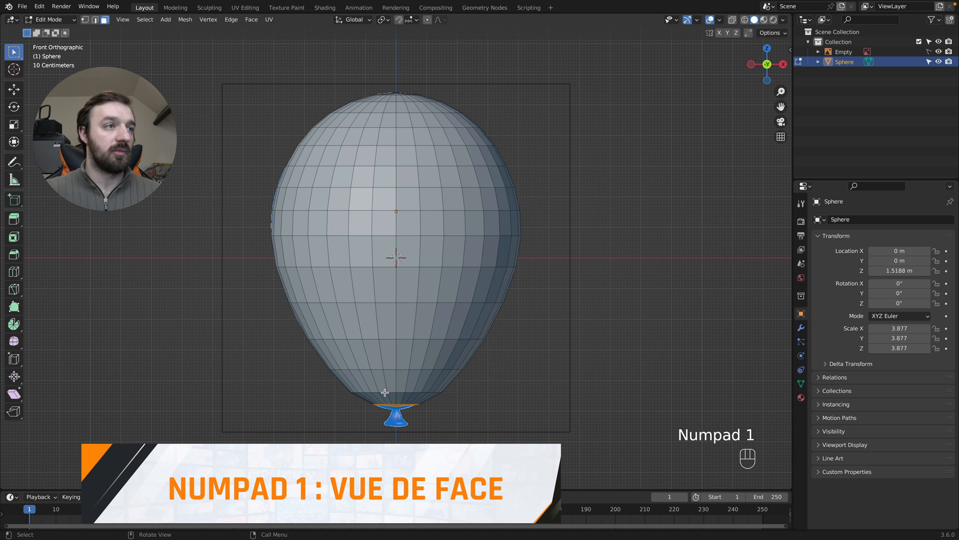
Inset the bottom faces slightly and lower them along Z to the top of the reference knot
scroll(427, 419, "up", 1, "super")
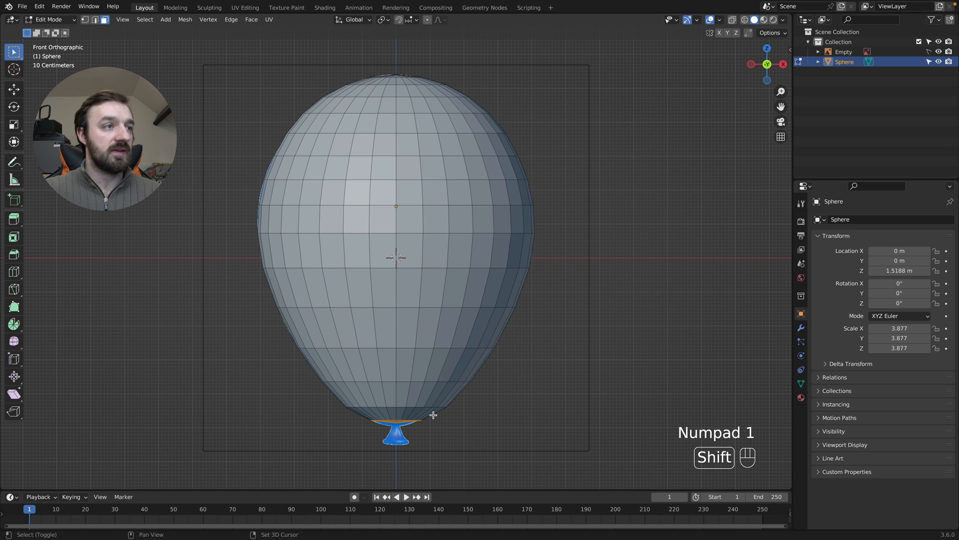
scroll(433, 415, "down", 3, "shift")
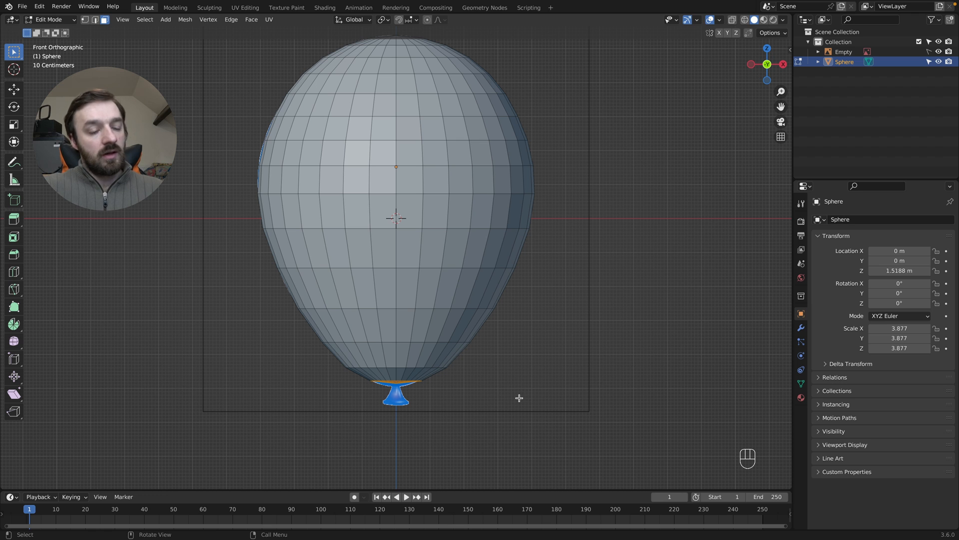
key("i")
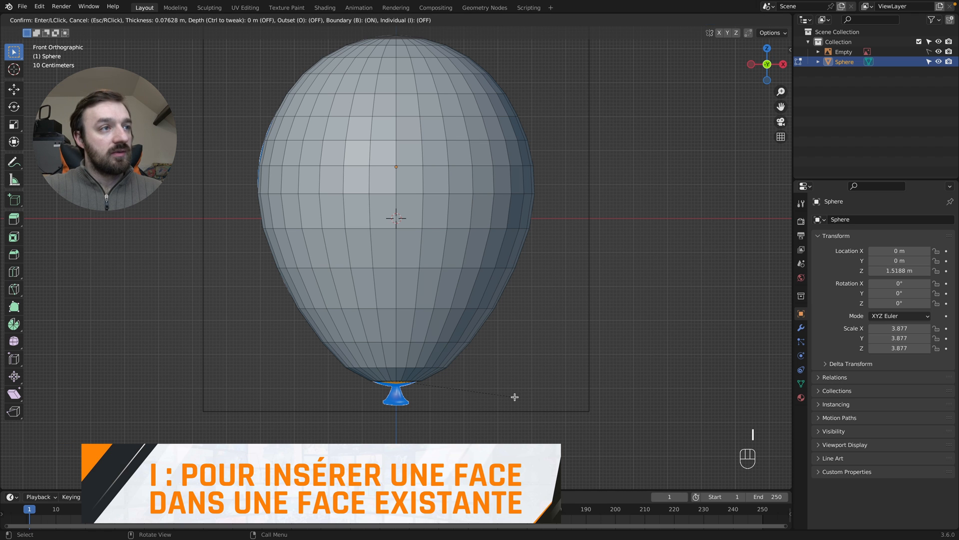
left_click(493, 395)
key("g")
key("z")
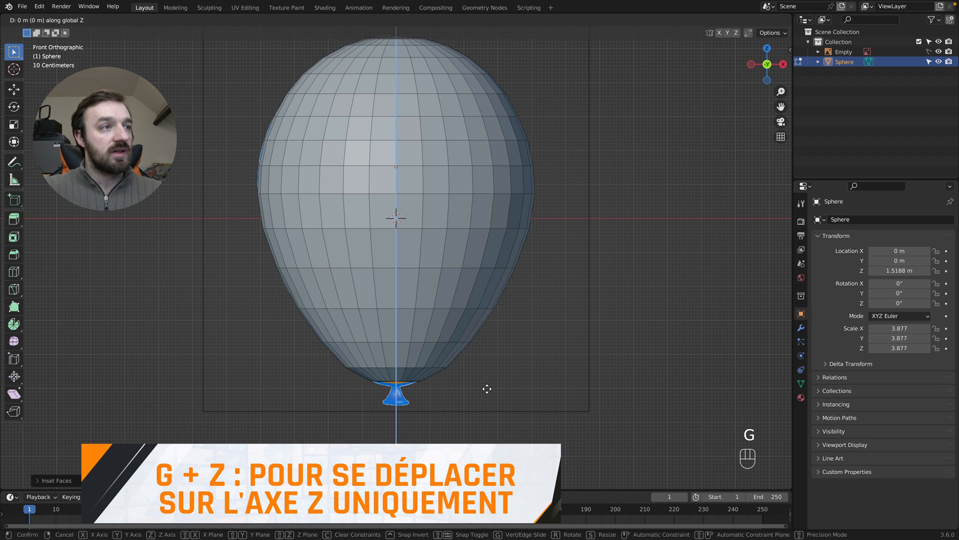
left_click(435, 396)
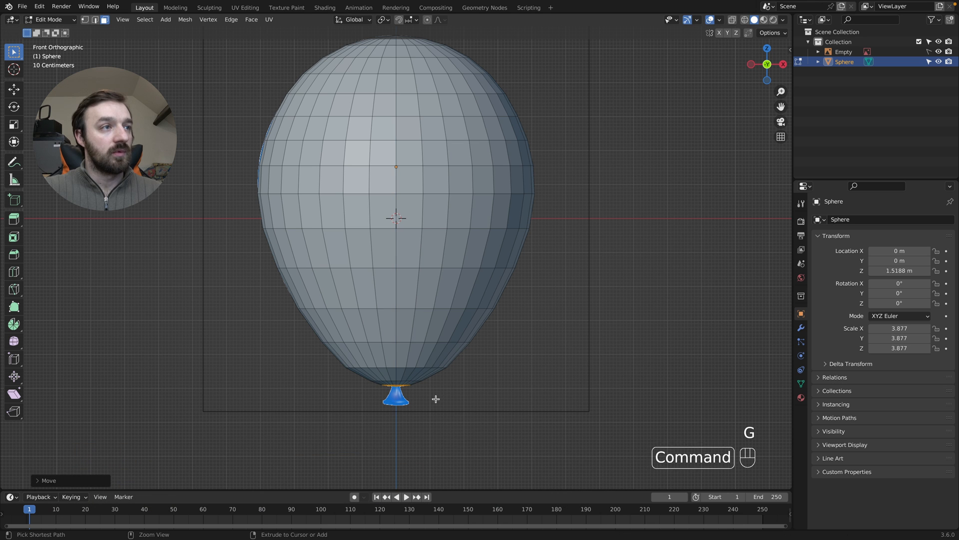
Extrude the balloon's bottom faces slightly downward and scale them to about 0.5 to match the top of the reference knot
scroll(434, 396, "up", 3)
middle_click_drag(390, 482, 395, 362, "shift")
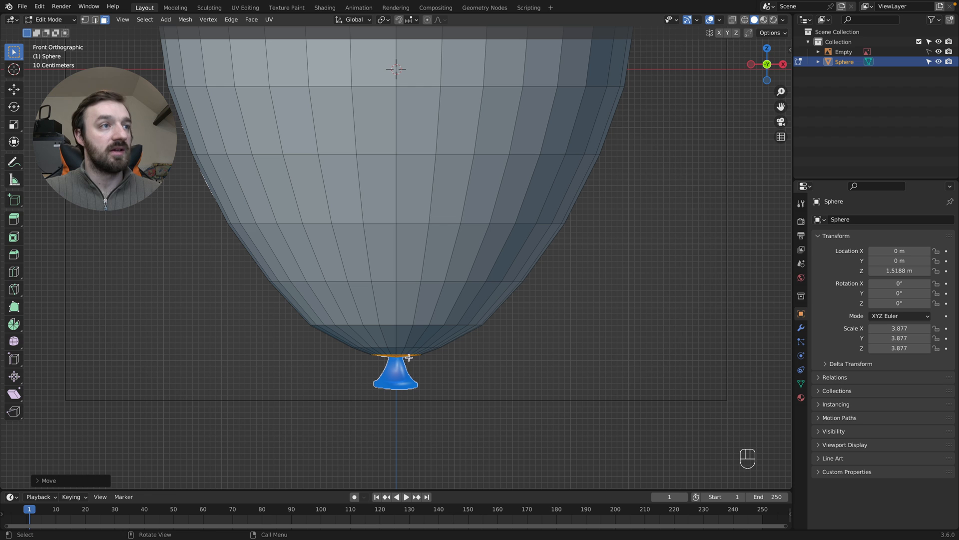
key("e")
left_click(440, 365)
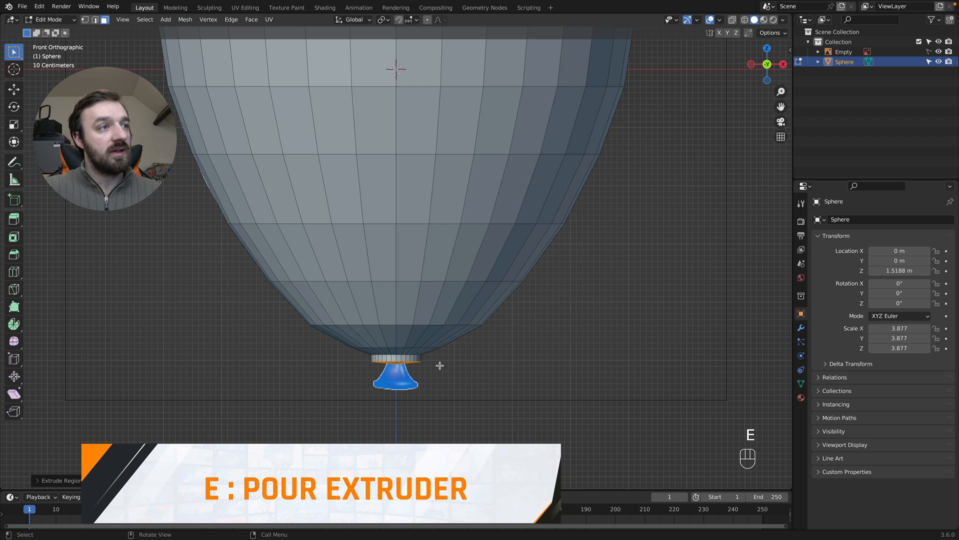
key("s")
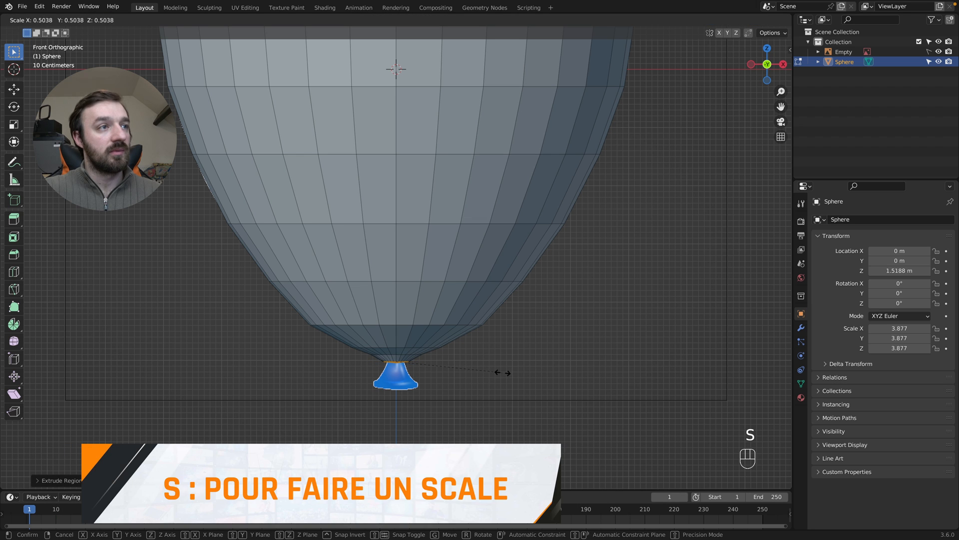
left_click(481, 370)
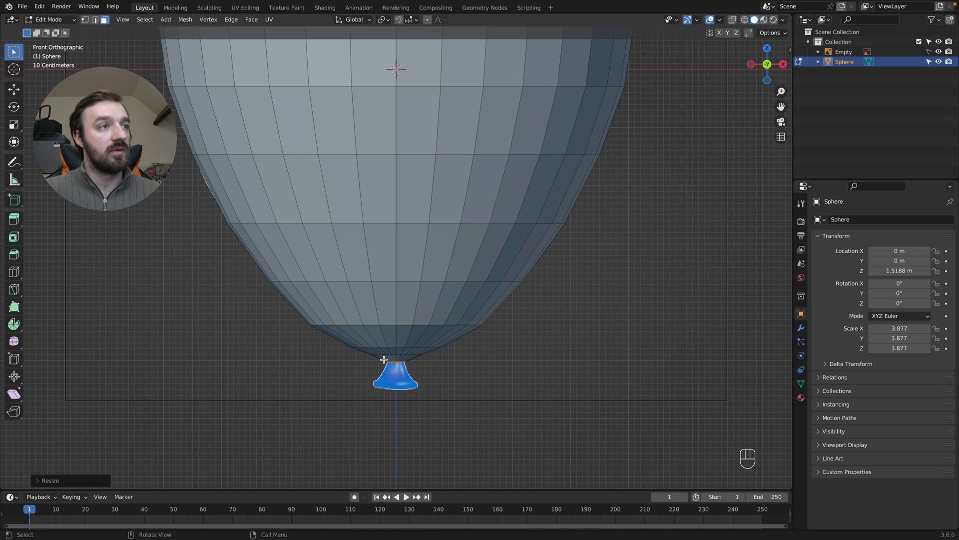
Flatten the selected bottom faces by scaling them to 0 along Z
key("s")
key("z")
key("0")
left_click(446, 367)
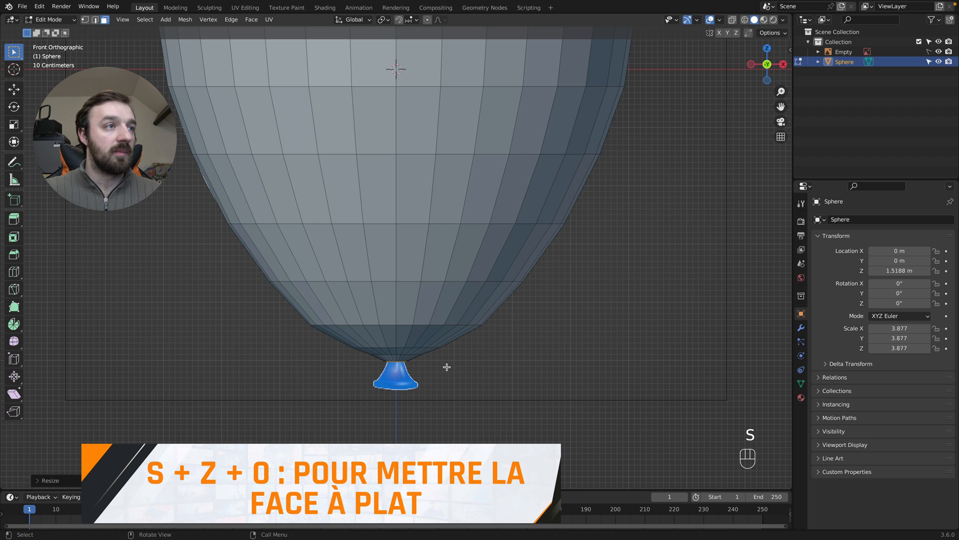
Extrude the flattened faces down about 0.41 m and scale them about 2.17 to form the flared knot
key("e")
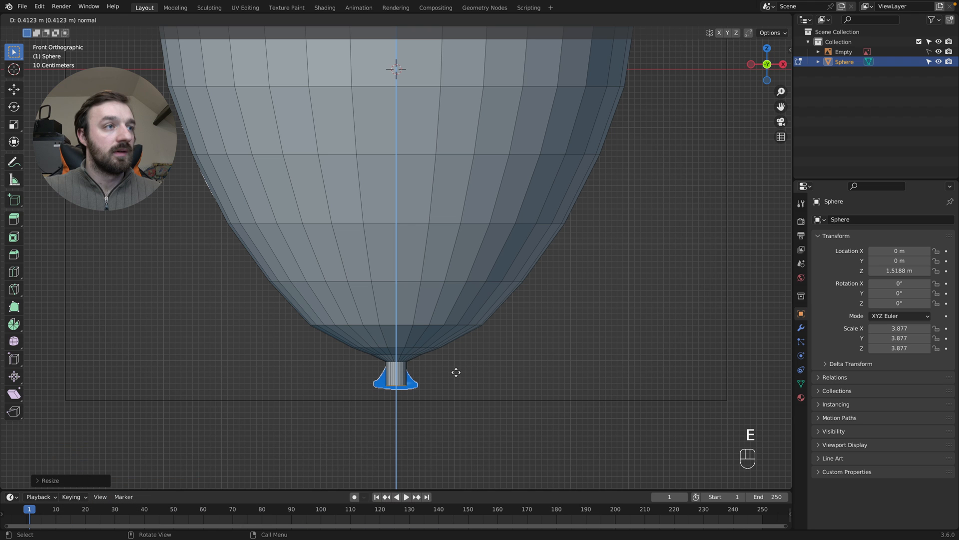
left_click(457, 373)
key("s")
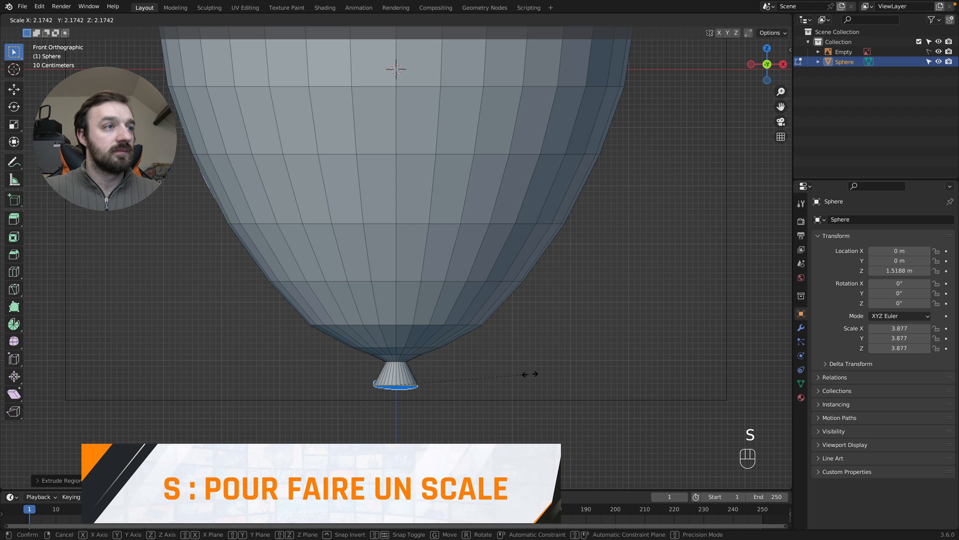
left_click(531, 374)
Extrude the knot's bottom faces about 0.07 m and inset them about 0.015 m to form the rim
key("e")
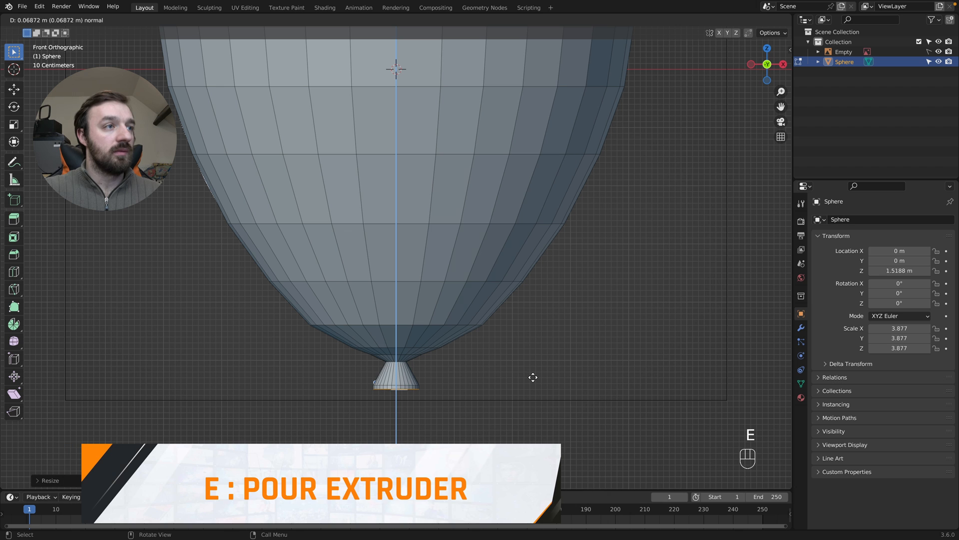
left_click(532, 378)
key("KP_2")
key("KP_2")
key("KP_2")
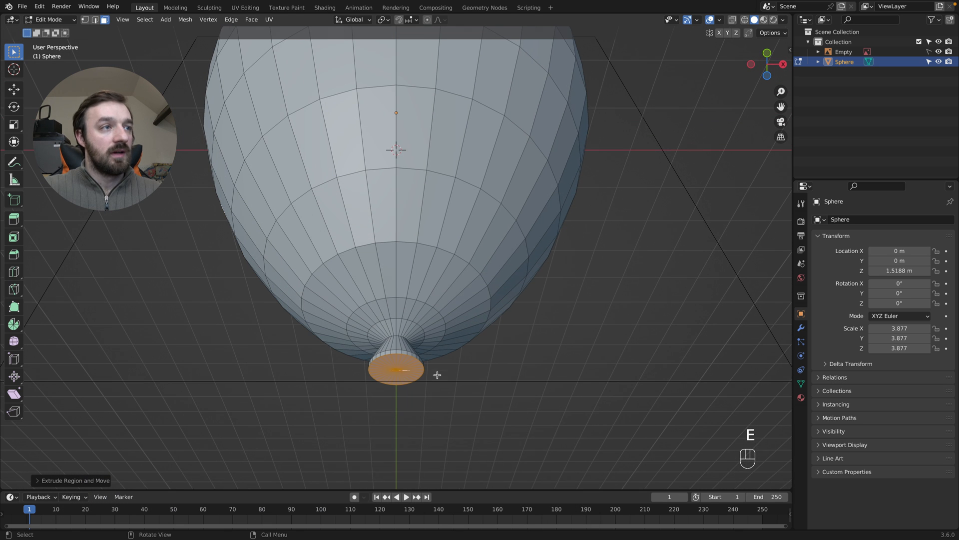
key("i")
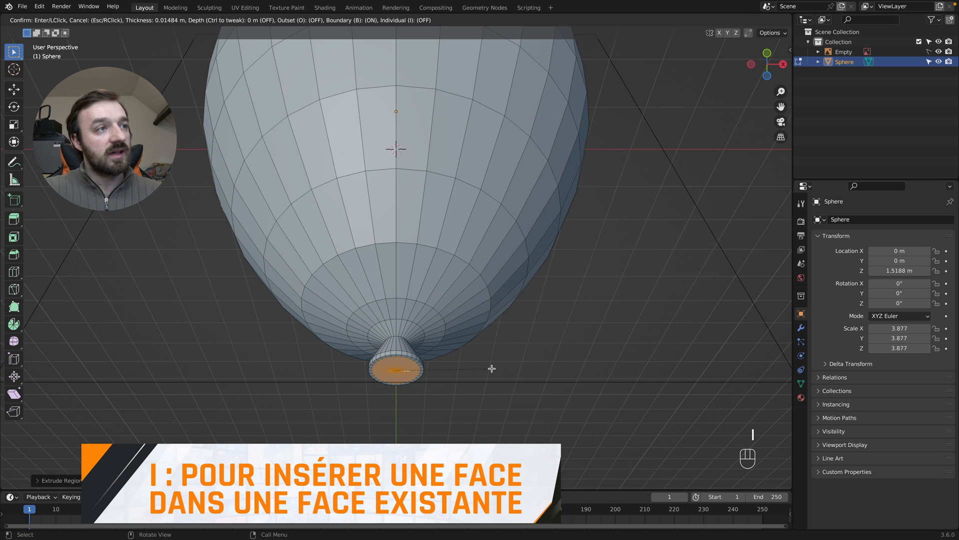
left_click(491, 368)
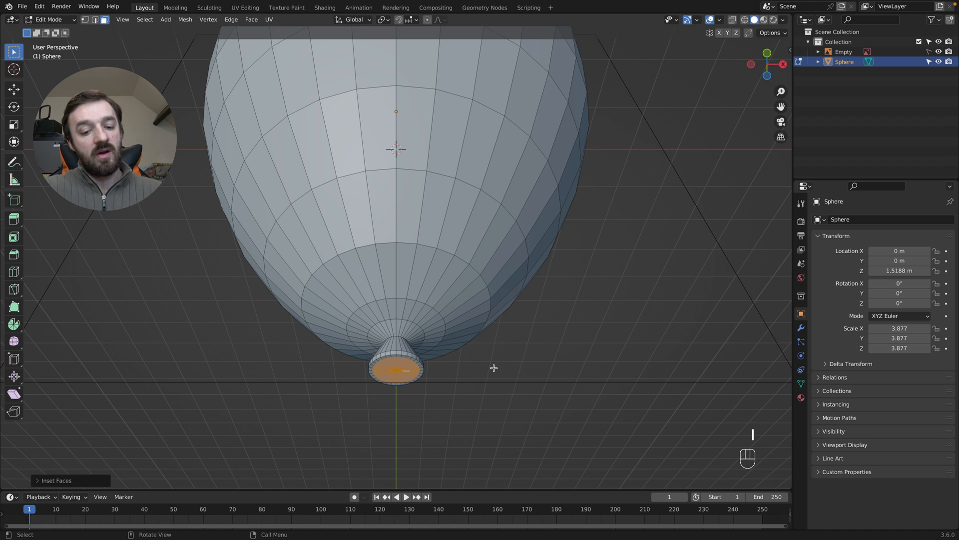
Inset the knot's bottom faces another 0.037 m or so and move them up along Z to hollow the opening
key("i")
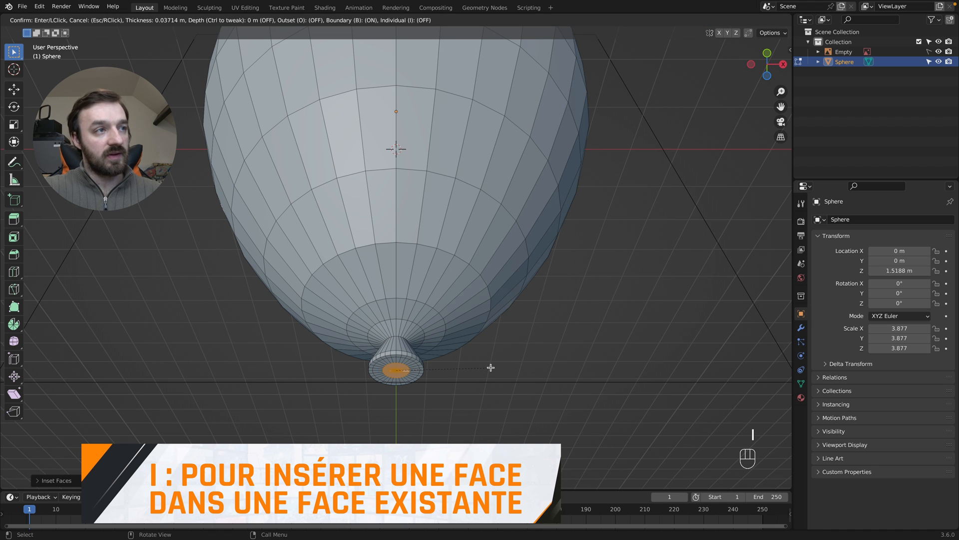
left_click(491, 367)
key("g")
key("z")
left_click(425, 361)
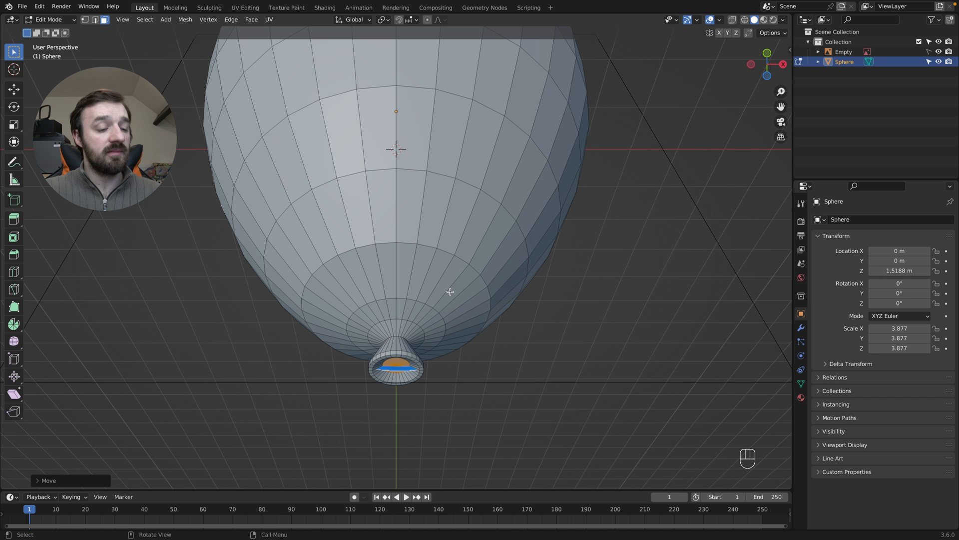
Return to Object Mode, give the balloon a level 2 Subdivision modifier and shade it smooth
key("Tab")
middle_click_drag(469, 261, 471, 253)
scroll(470, 256, "up", 3)
scroll(471, 258, "down", 5, "super")
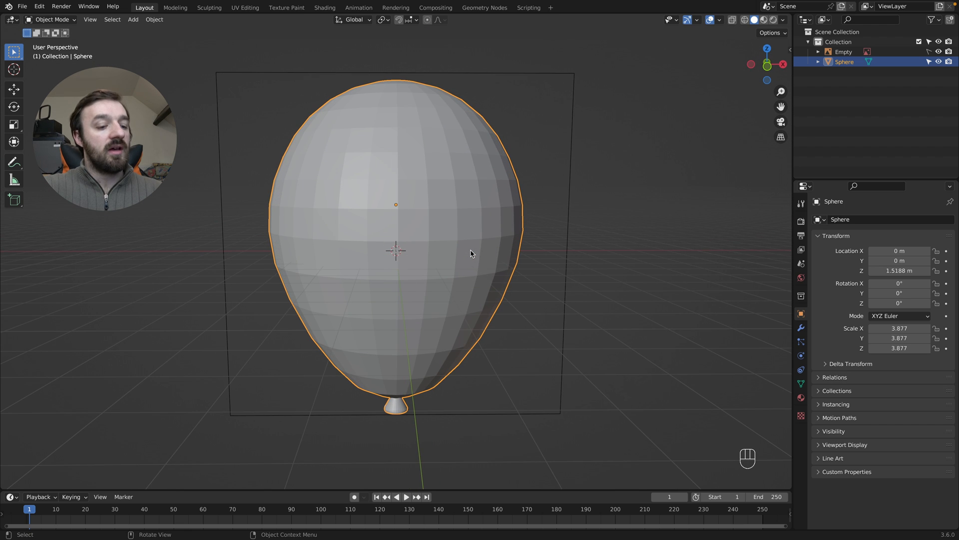
key("super")
key("super+2")
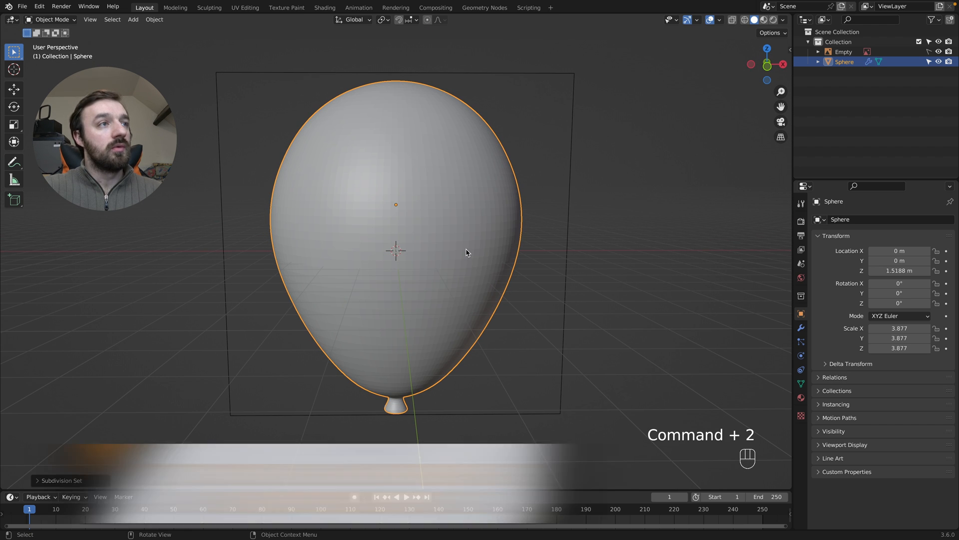
right_click(427, 227)
left_click(426, 228)
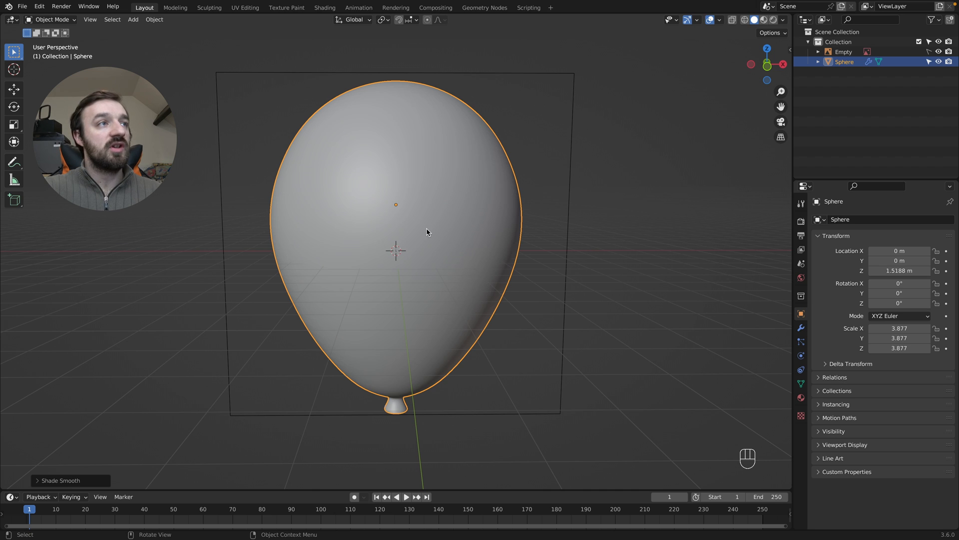
mouse_move(415, 278)
middle_mouse_down()
mouse_move(415, 300)
mouse_move(415, 275)
middle_mouse_up()
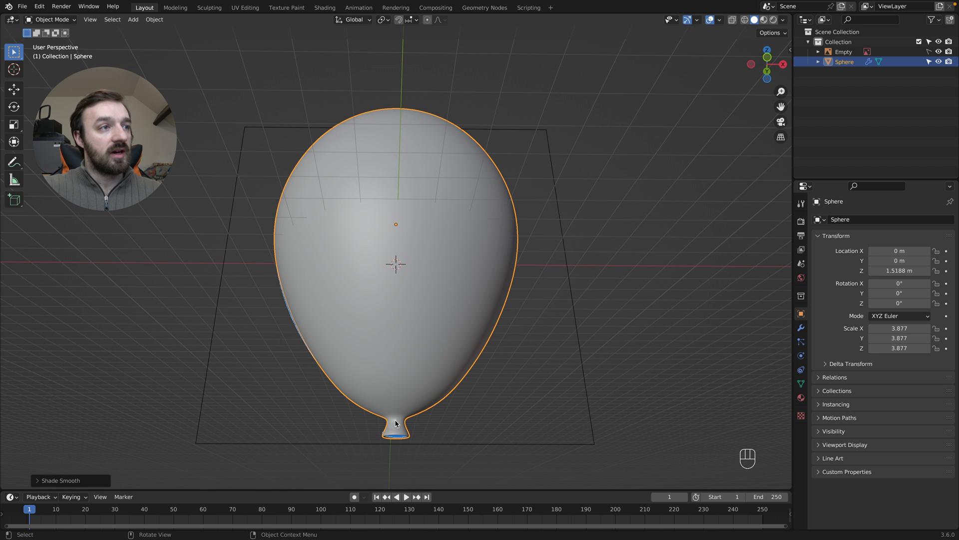
Edit the balloon mesh in edge mode and enable the Subdivision modifier's on-cage display
left_click(802, 328)
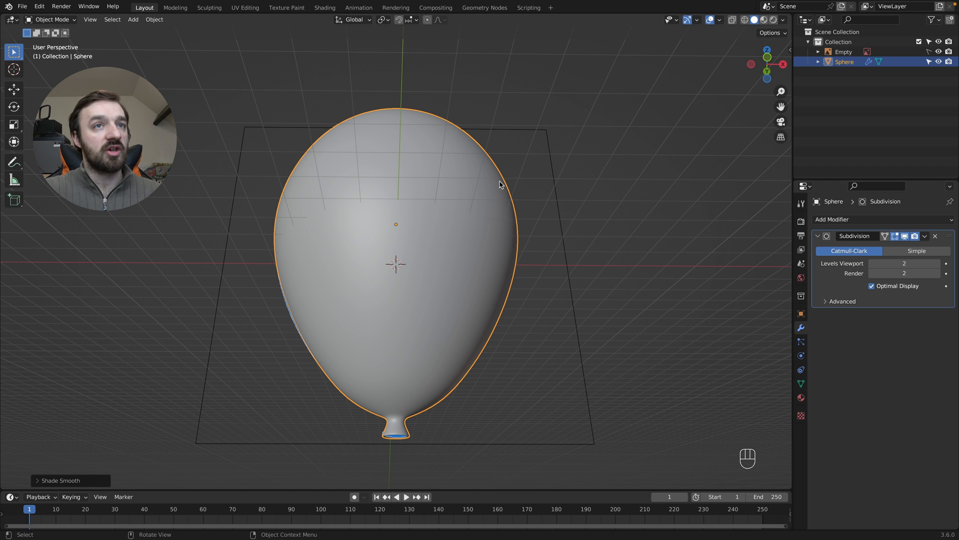
key("Tab")
mouse_move(434, 213)
middle_mouse_down()
mouse_move(449, 205)
mouse_move(438, 213)
middle_mouse_up()
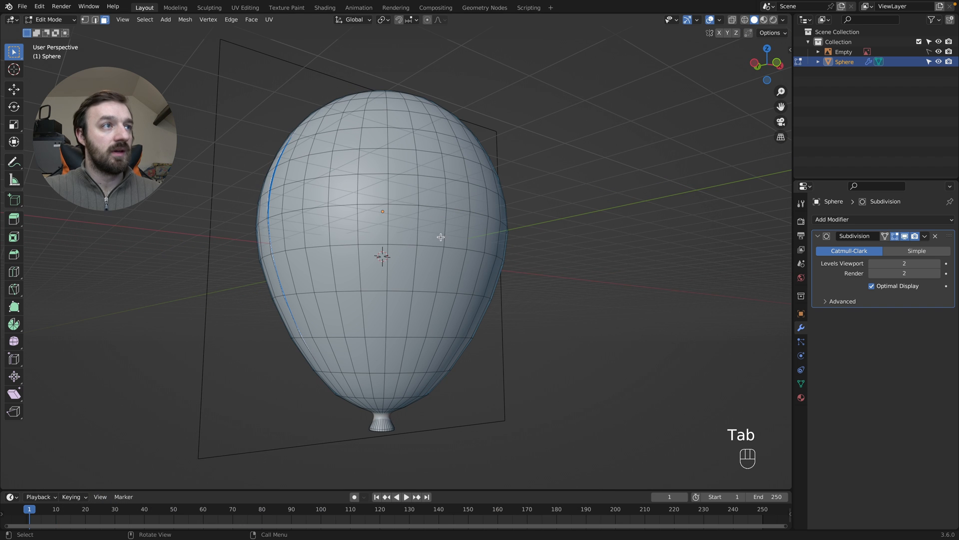
key("2")
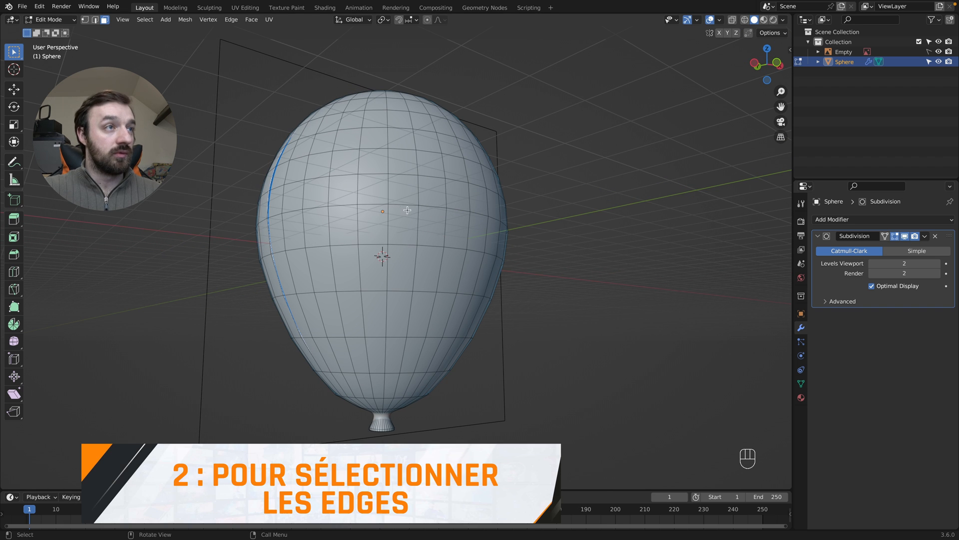
scroll(381, 420, "up", 3, "super")
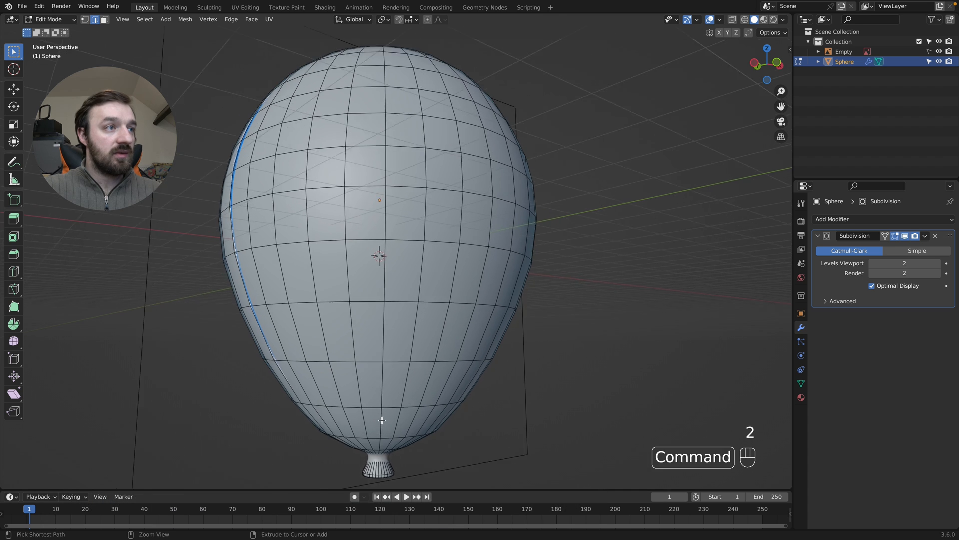
scroll(382, 420, "down", 6, "shift")
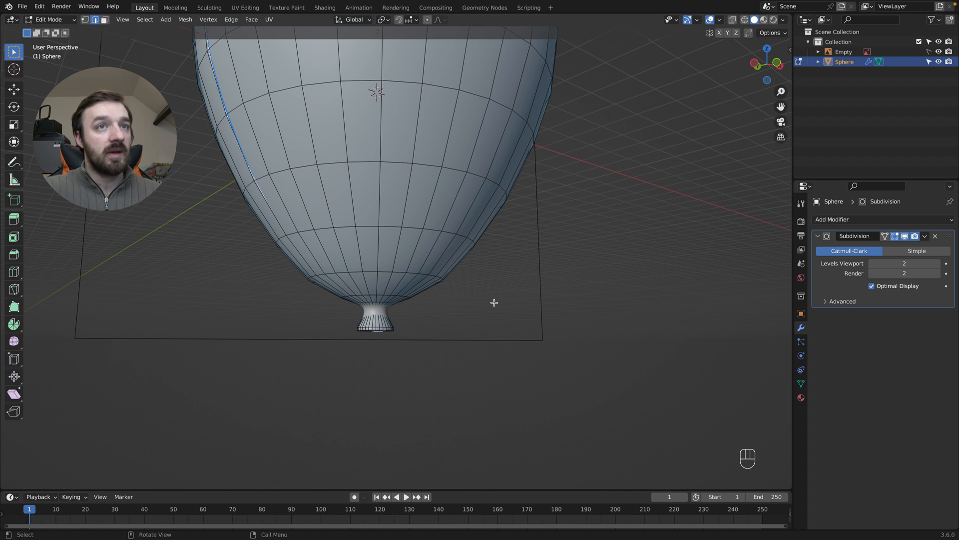
left_click(887, 238)
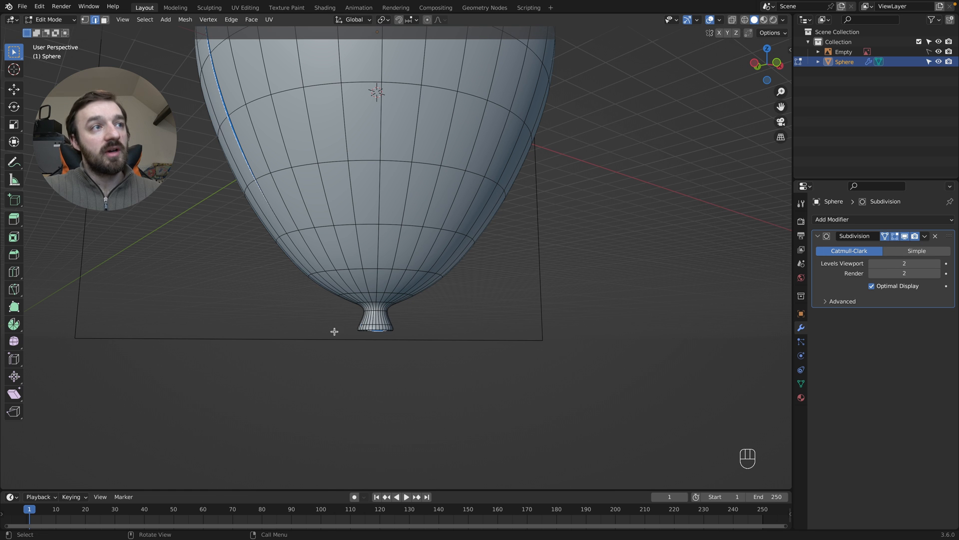
Select the edge loop around the knot's neck and scale it down to narrow the neck
scroll(335, 331, "up", 5)
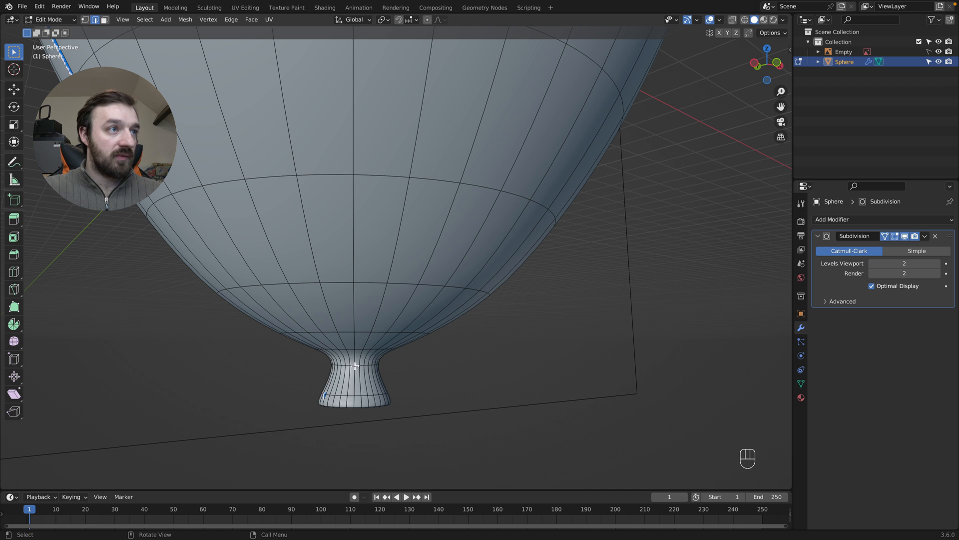
left_click(379, 368, "alt")
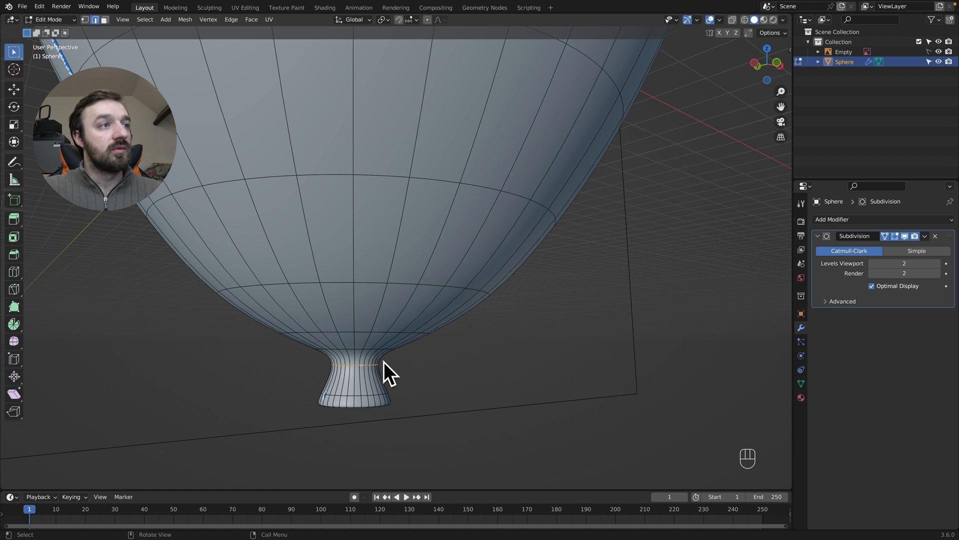
key("s")
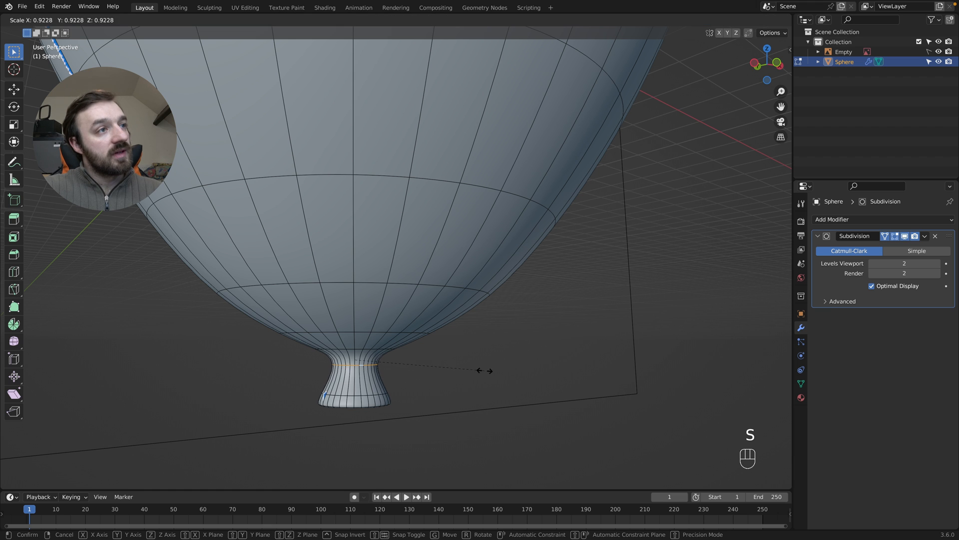
left_click(383, 368)
middle_click_drag(382, 368, 397, 368)
scroll(397, 367, "down", 8)
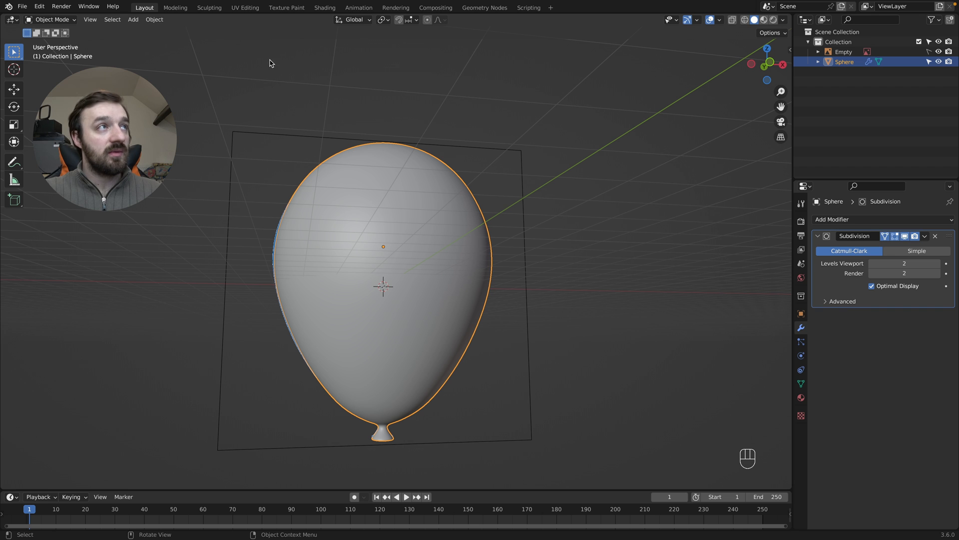
Open the UV Editing workspace and examine the UV layout of one balloon face and of the whole mesh in face mode
left_click(245, 7)
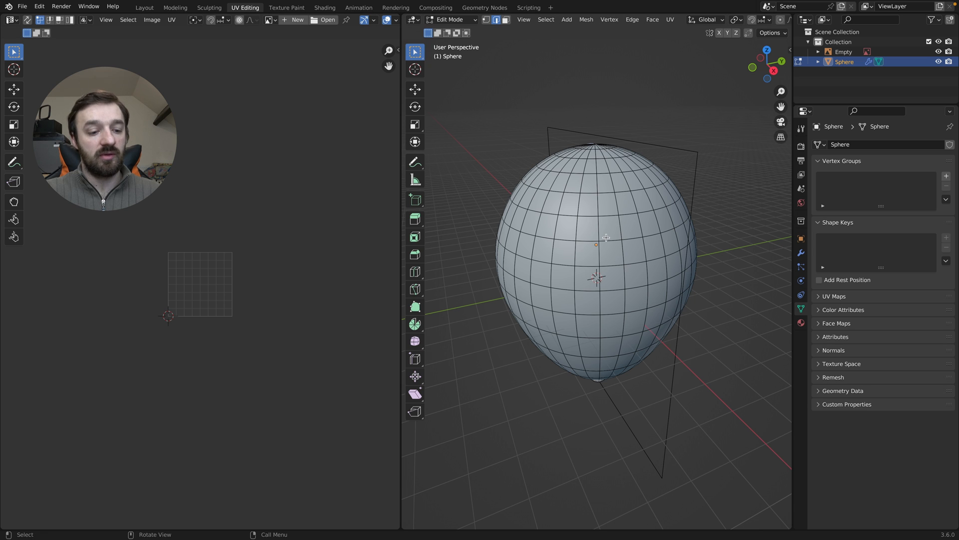
key("3")
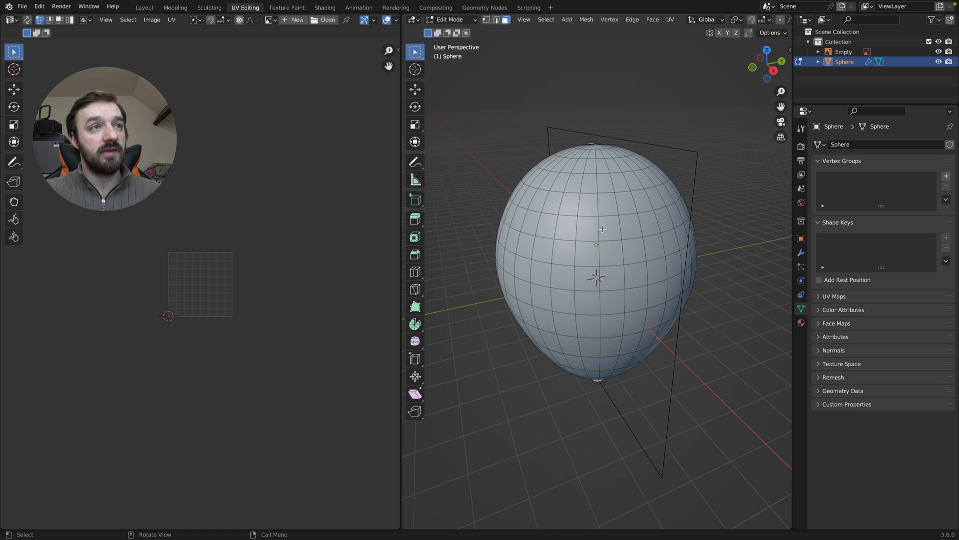
left_click(592, 228)
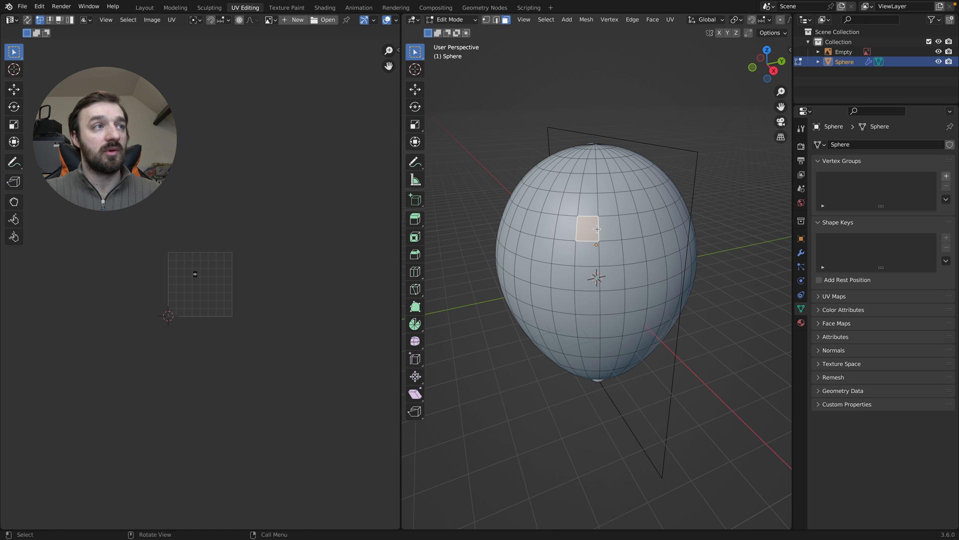
middle_click_drag(188, 242, 188, 284)
middle_click_drag(194, 334, 191, 300)
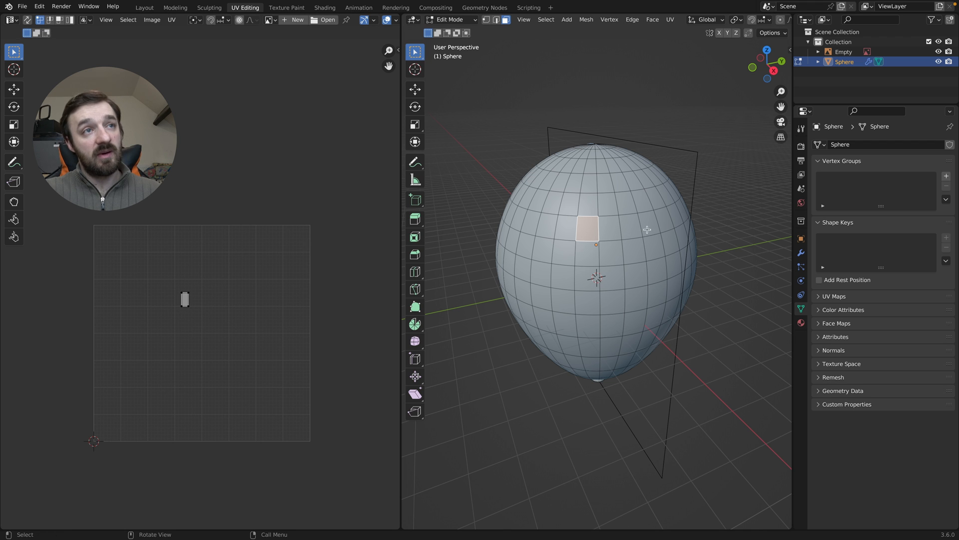
key("a")
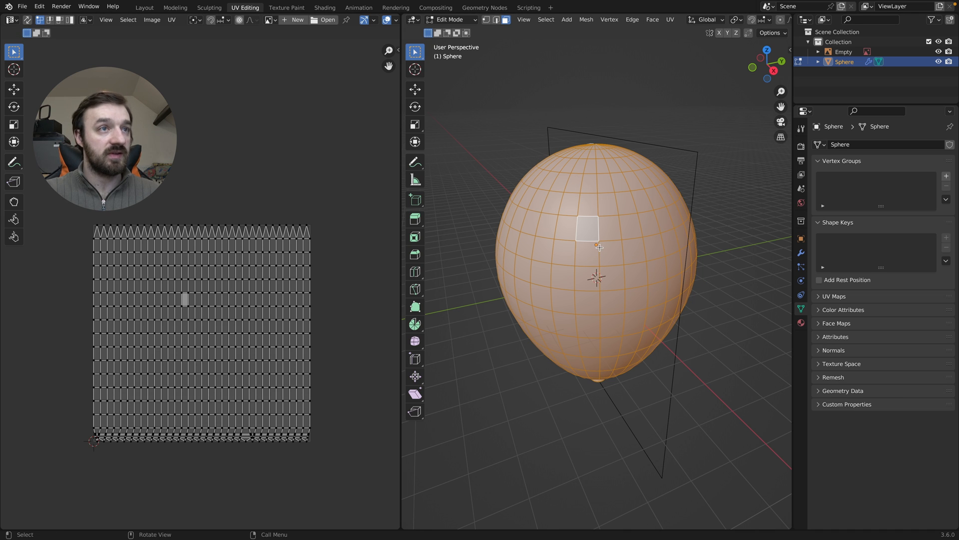
In edge mode, select two opposite vertical edge loops running from the balloon's top down to the knot and mark them as seams
key("2")
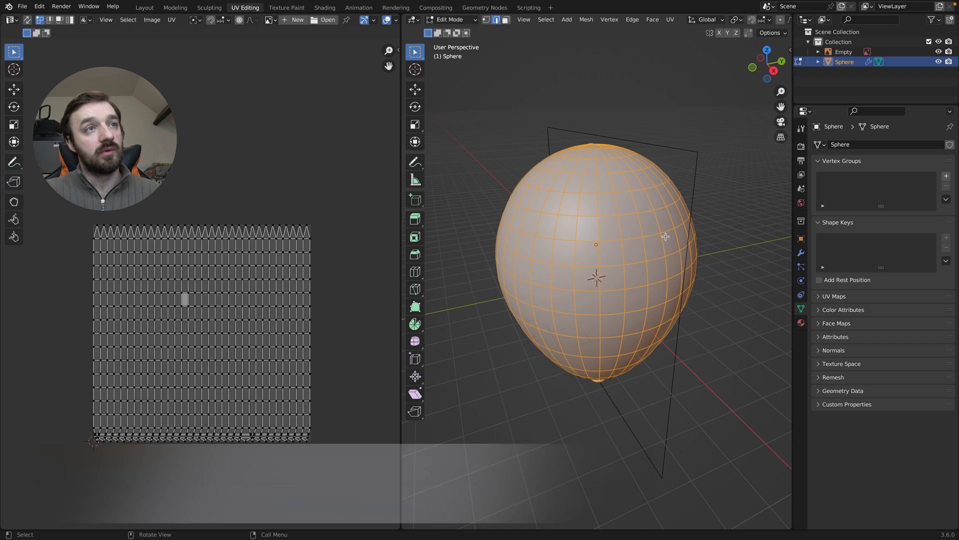
mouse_move(662, 237)
middle_mouse_down()
mouse_move(661, 250)
mouse_move(659, 236)
middle_mouse_up()
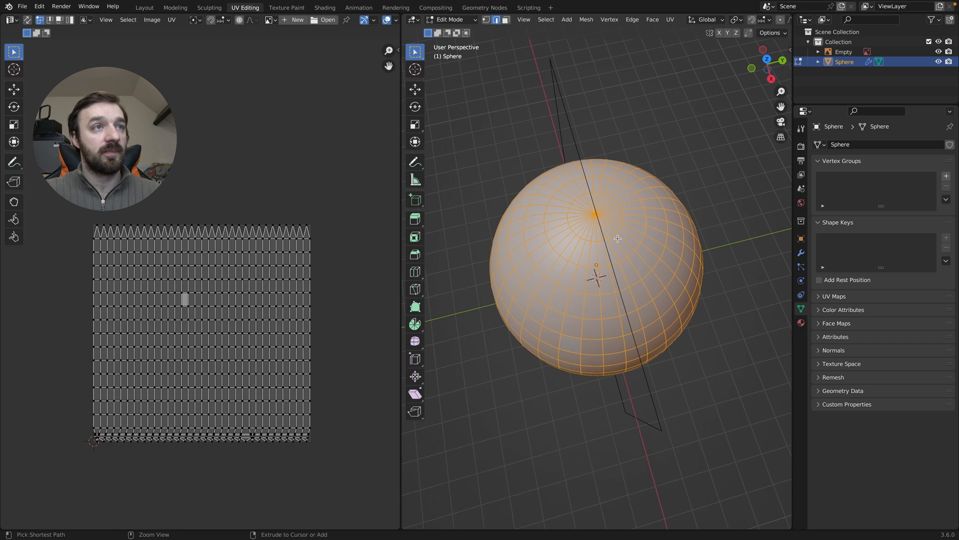
scroll(617, 222, "up", 3)
left_click(598, 182)
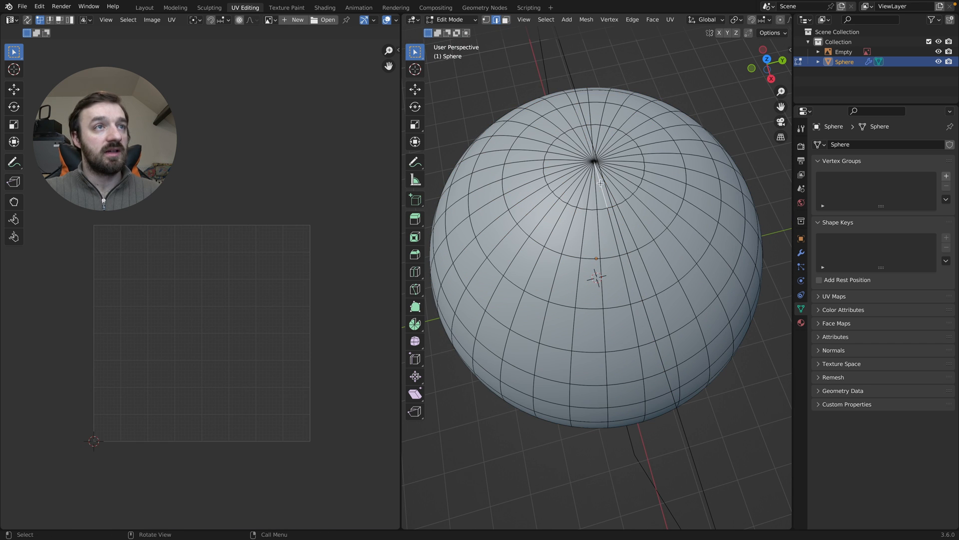
left_click(609, 217, "alt")
middle_click_drag(617, 225, 587, 185)
left_click(587, 184, "alt+shift")
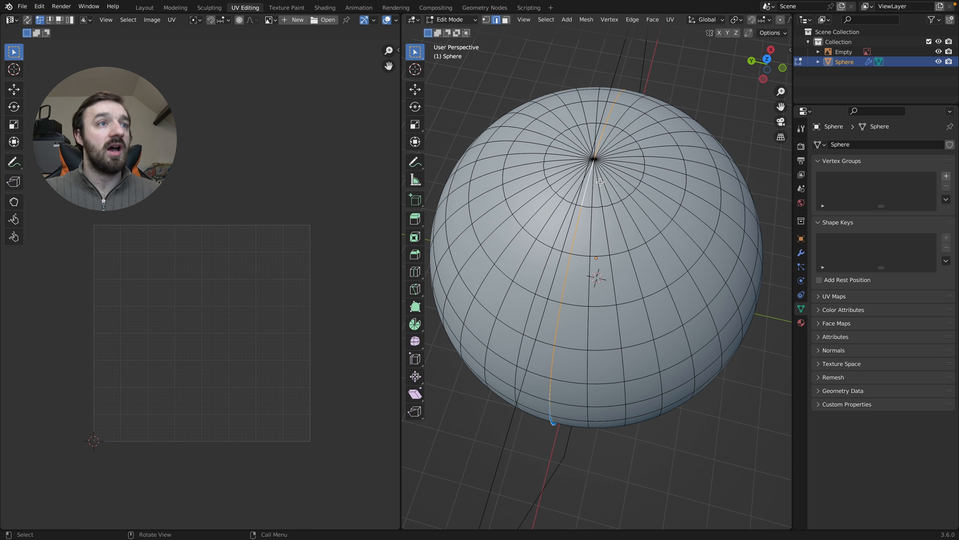
middle_click_drag(595, 309, 572, 326)
middle_click_drag(622, 390, 562, 261)
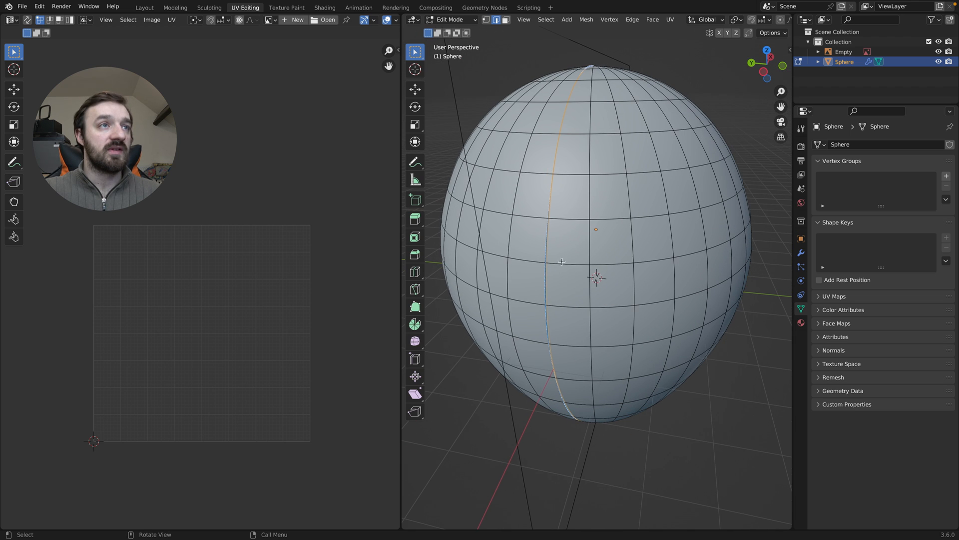
right_click(552, 198)
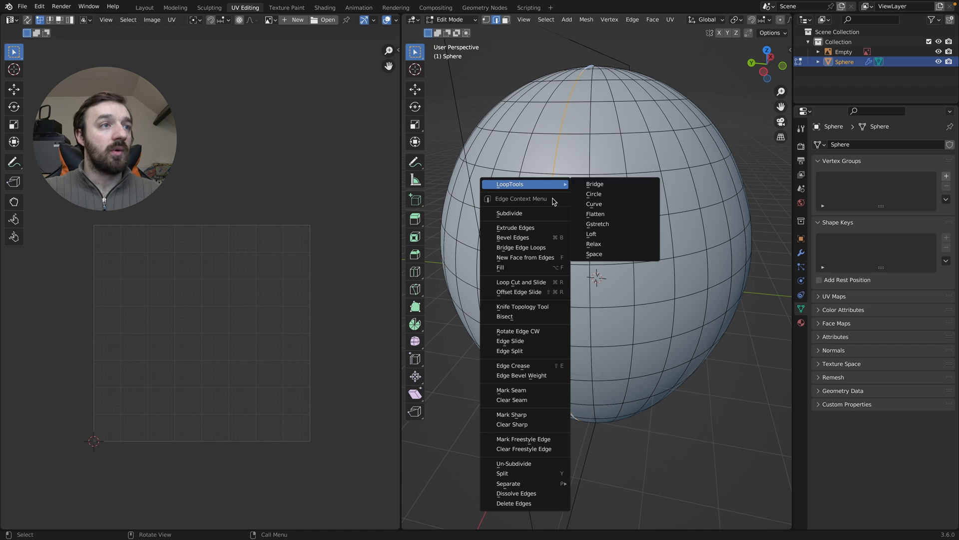
left_click(520, 391)
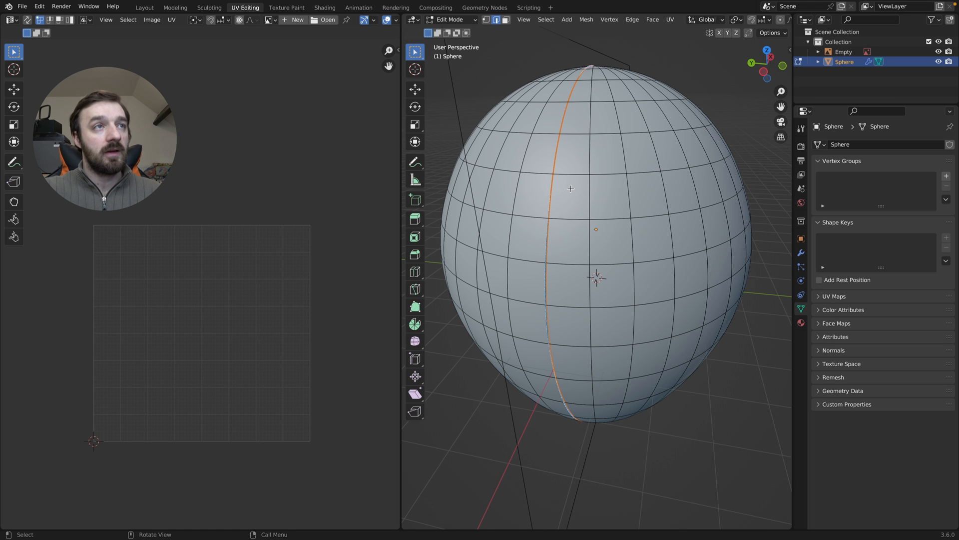
Unwrap the whole balloon mesh and check where a front centre face lies in the UV layout
key("a")
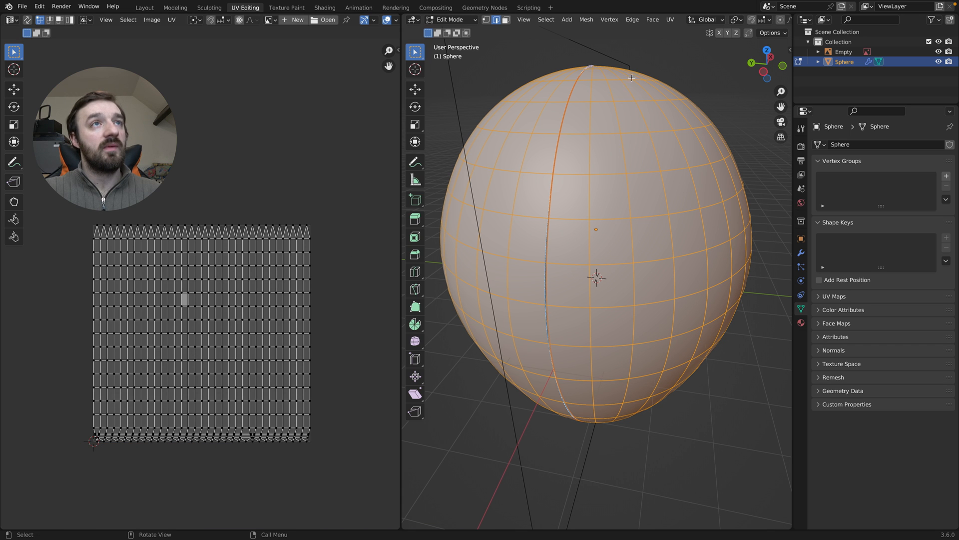
left_click(671, 21)
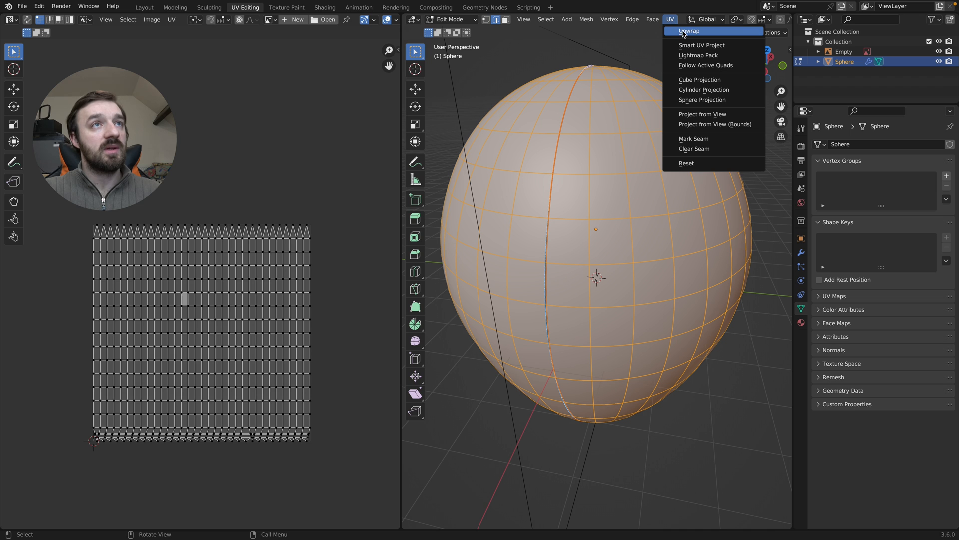
left_click(687, 33)
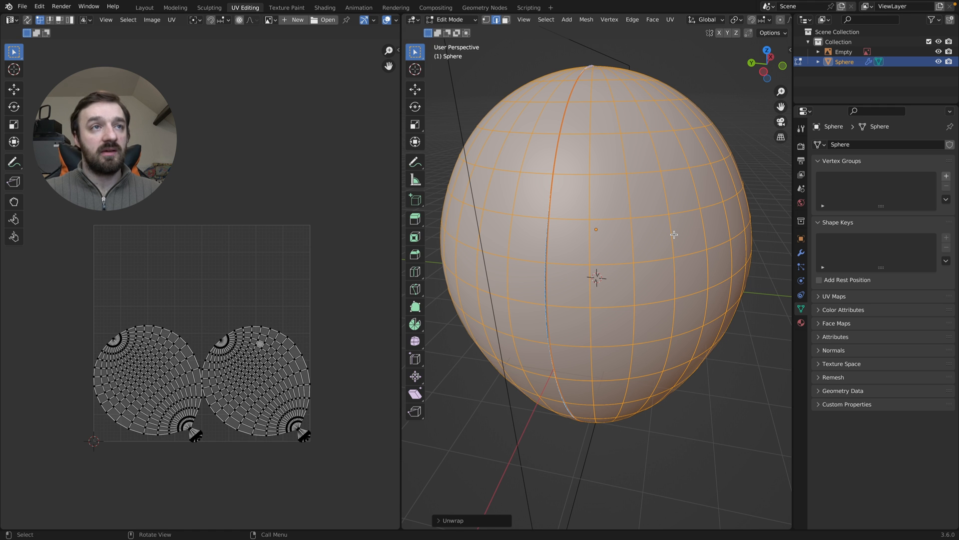
key("KP_1")
key("3")
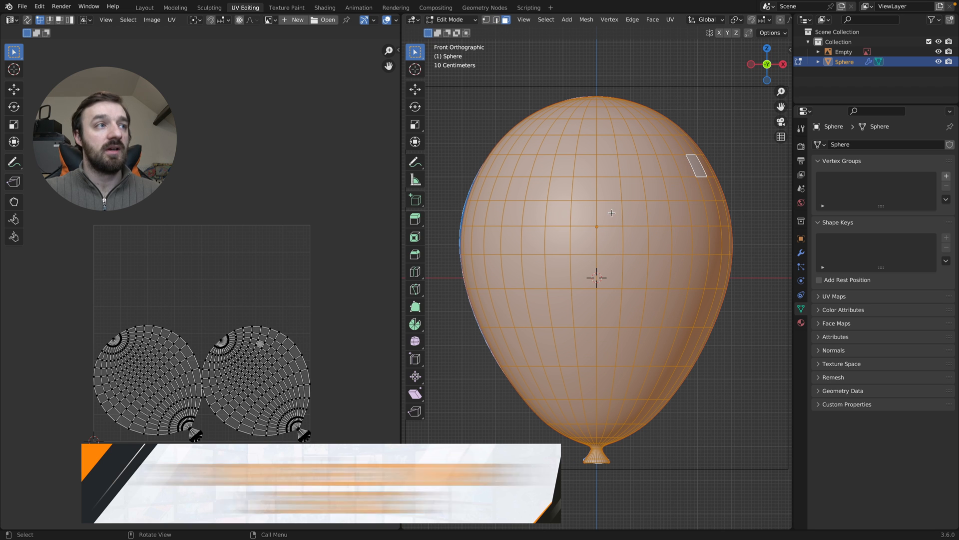
left_click(588, 233)
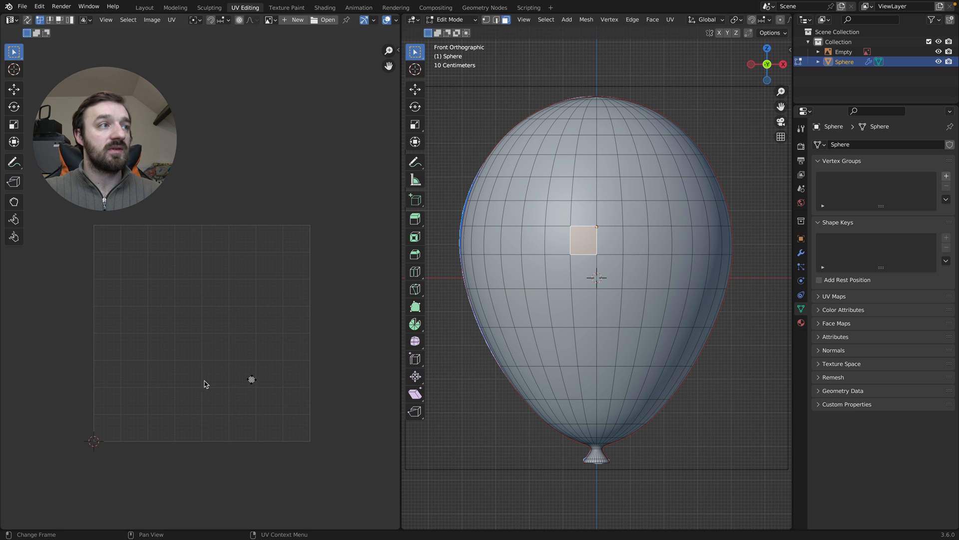
key("a")
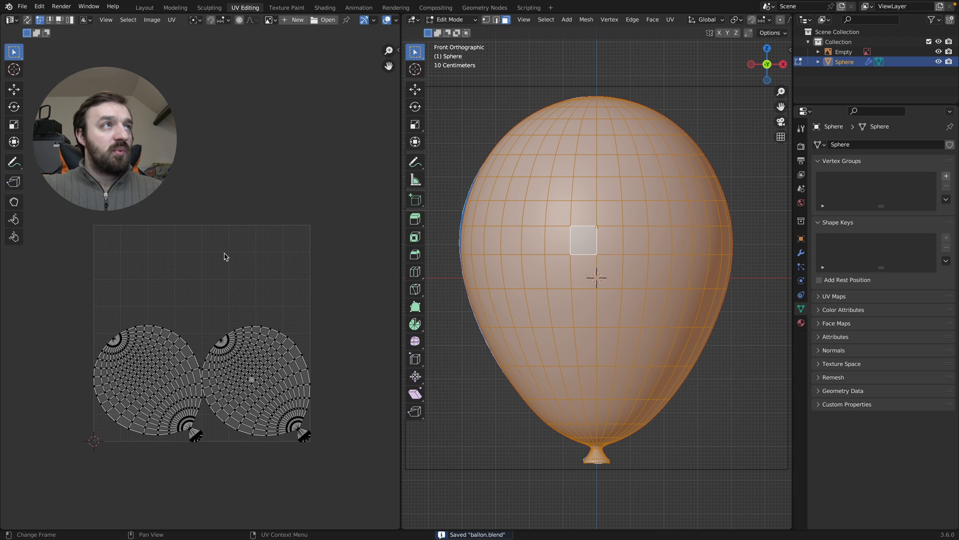
Open the Shading workspace and create a new material for the balloon
left_click(325, 7)
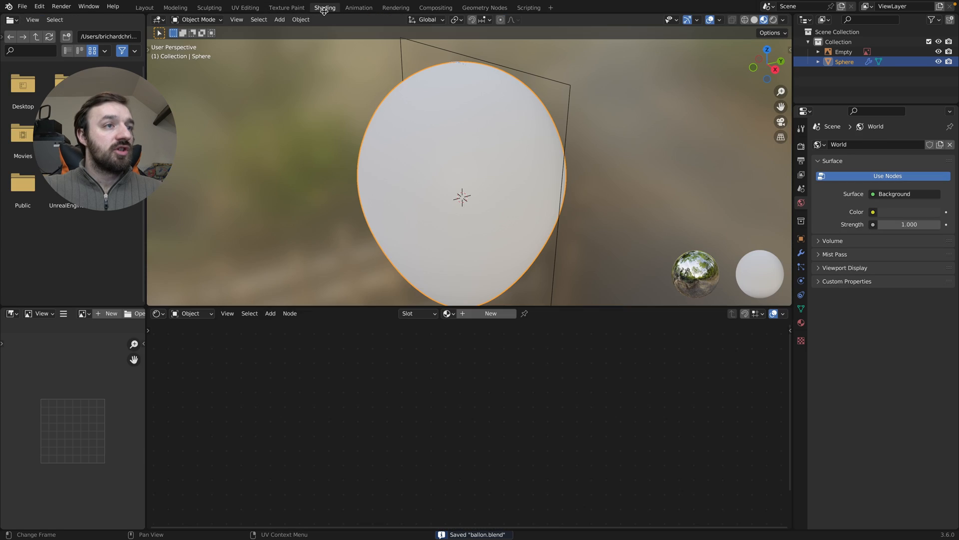
left_click(499, 318)
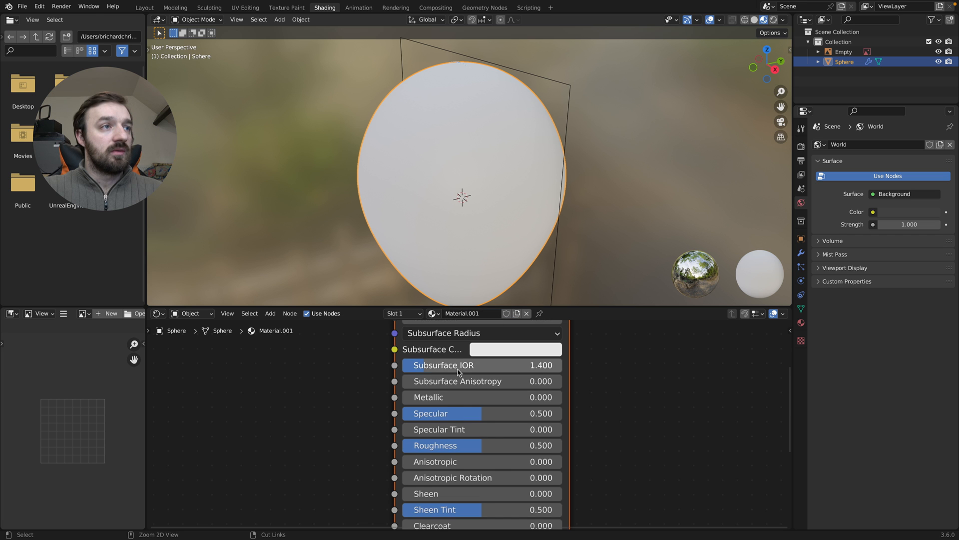
scroll(421, 364, "left", 5)
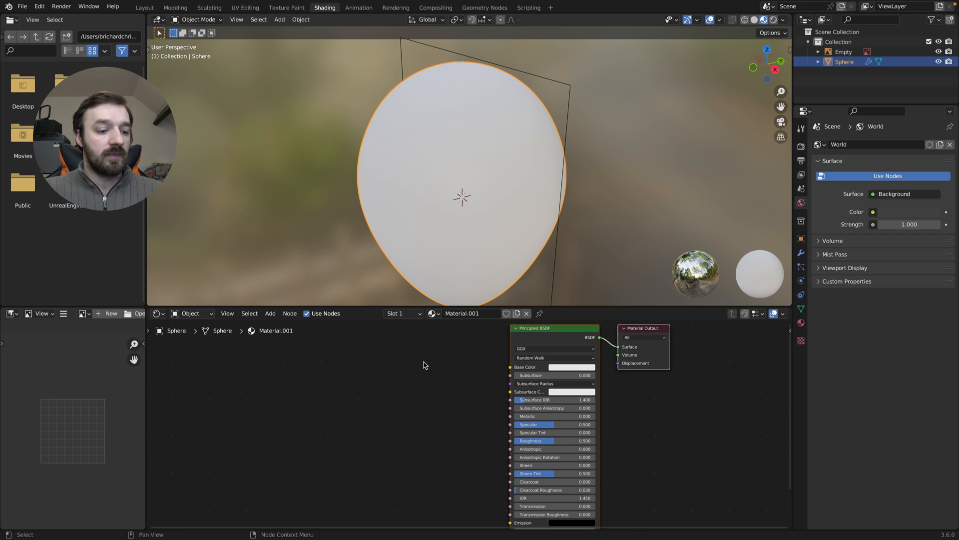
Add an Image Texture node and connect its Color output to the Principled BSDF's Base Color
key("shift+a")
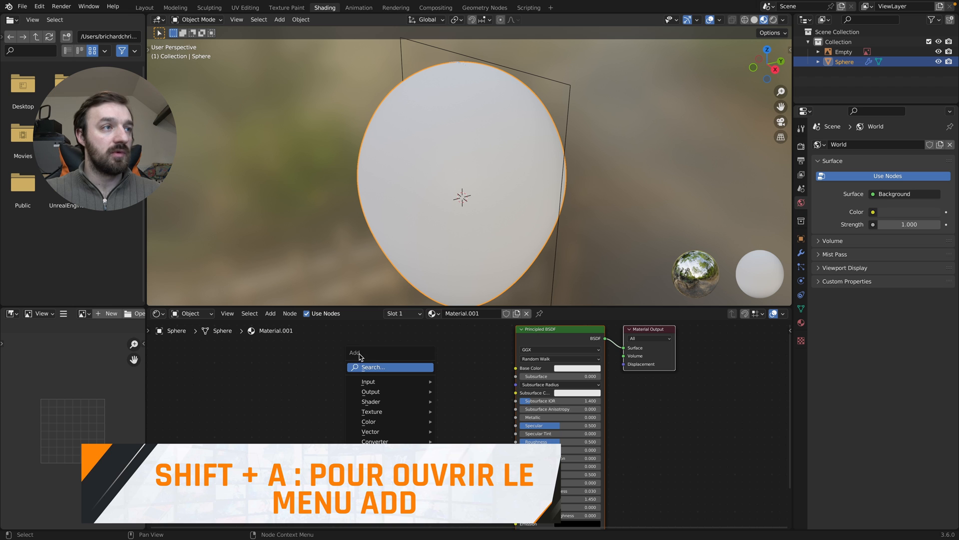
left_click(367, 367)
type("image")
key("Return")
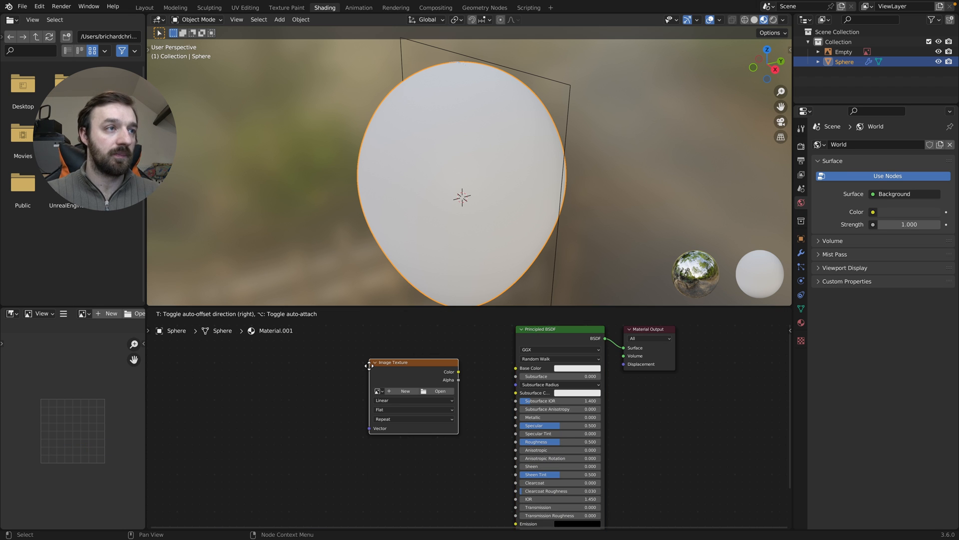
left_click(364, 364)
left_click_drag(454, 370, 516, 369)
Add a Texture Coordinate node well before the Image Texture node, leaving room between them
scroll(406, 371, "left", 5, "ctrl")
key("shift+a")
left_click(406, 368)
type("t")
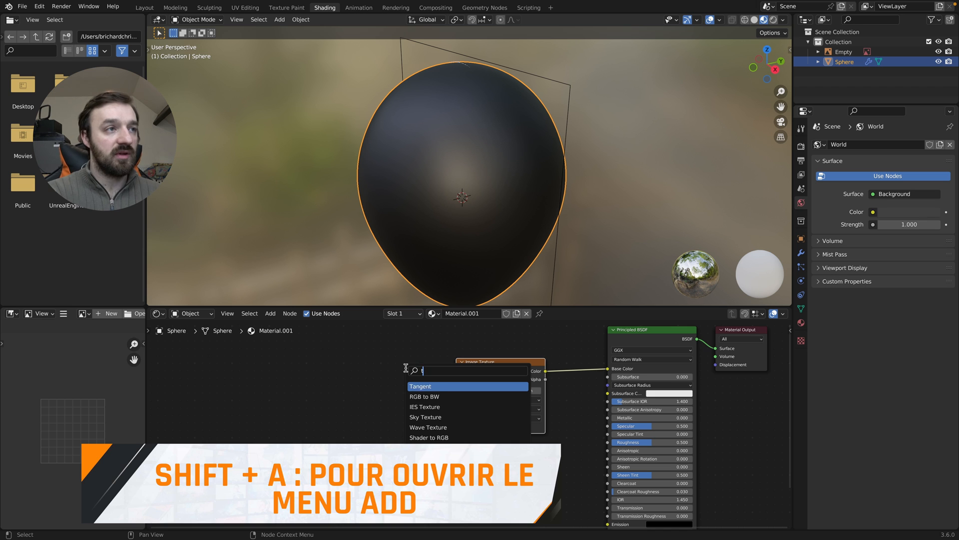
type("exture coo")
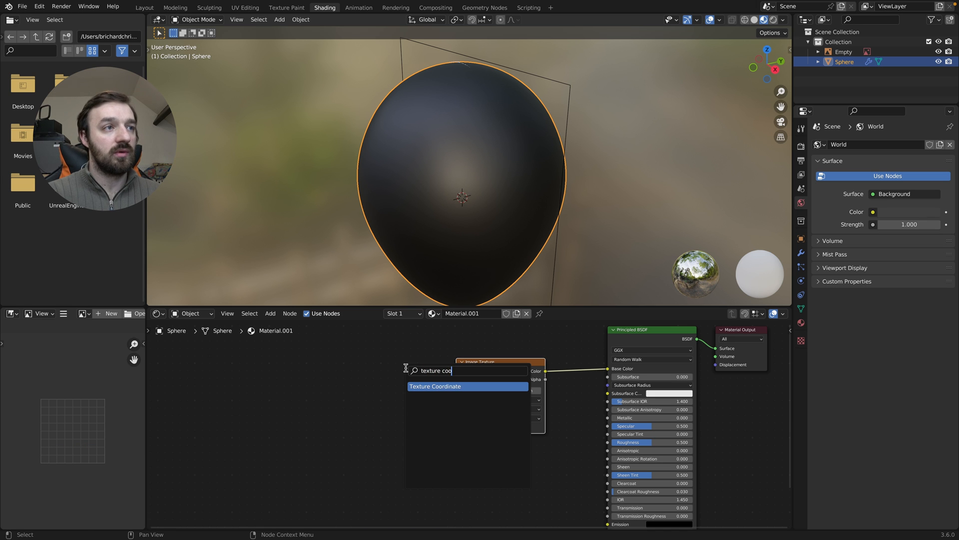
key("Return")
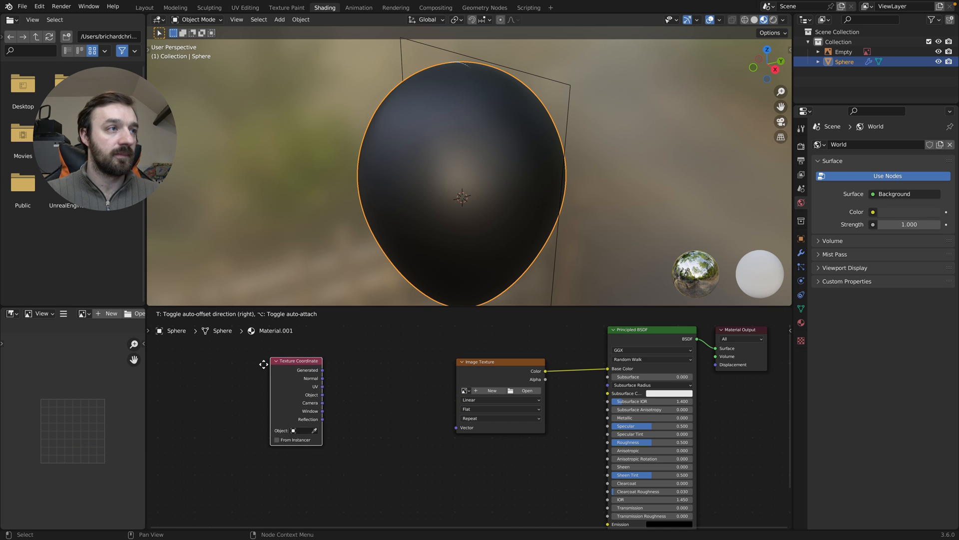
left_click(237, 363)
Add a Mapping node, feed it the Texture Coordinate's UV output and connect its Vector output to the Image Texture's Vector input
key("shift+a")
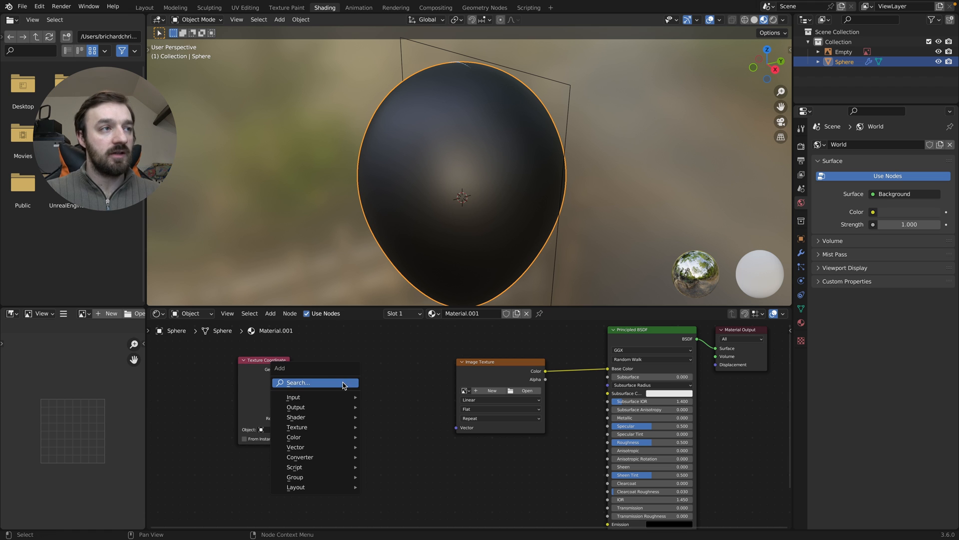
left_click(302, 389)
type("mapping")
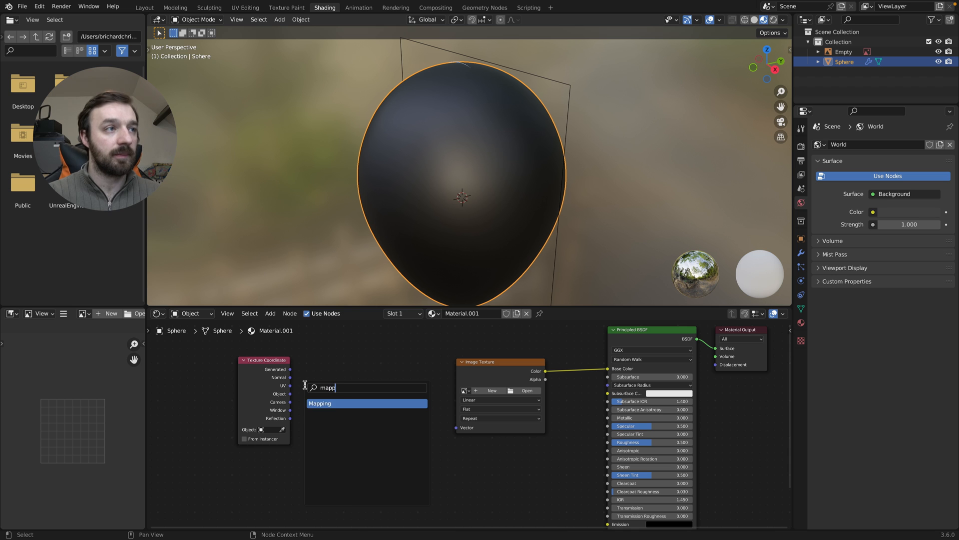
key("Return")
left_click(323, 353)
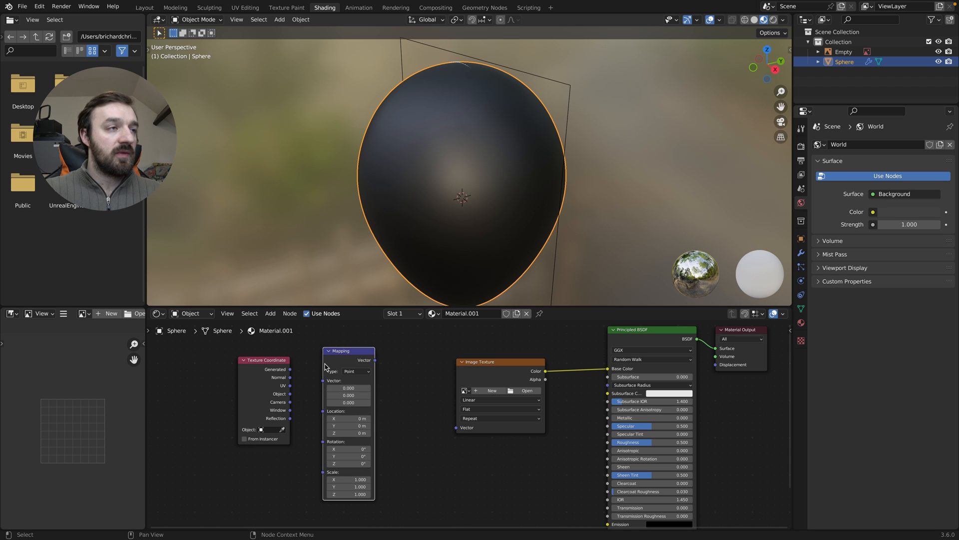
left_click(292, 388)
left_click_drag(292, 389, 323, 380)
left_click_drag(375, 360, 457, 428)
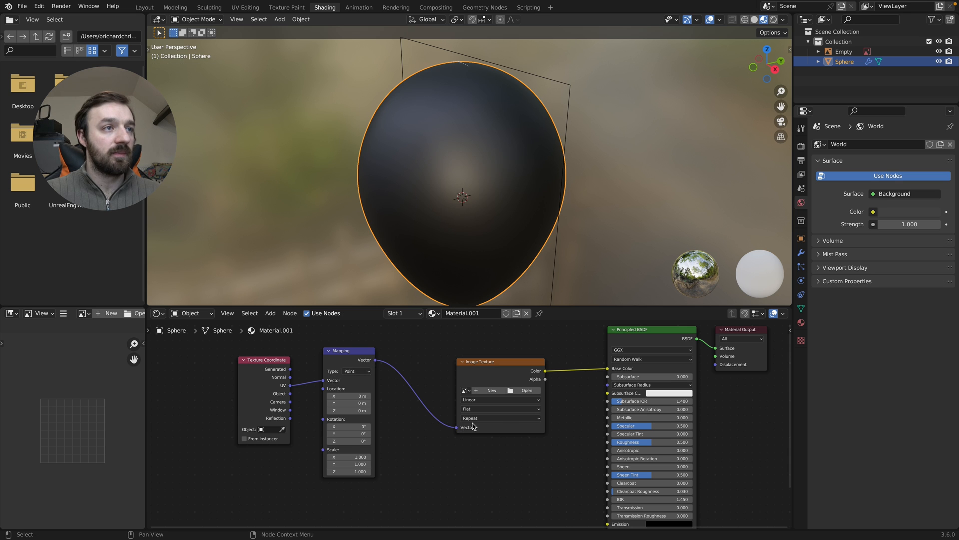
Load the smiley-face clip-art PNG into the Image Texture node and move the node closer to the Mapping node
left_click(525, 390)
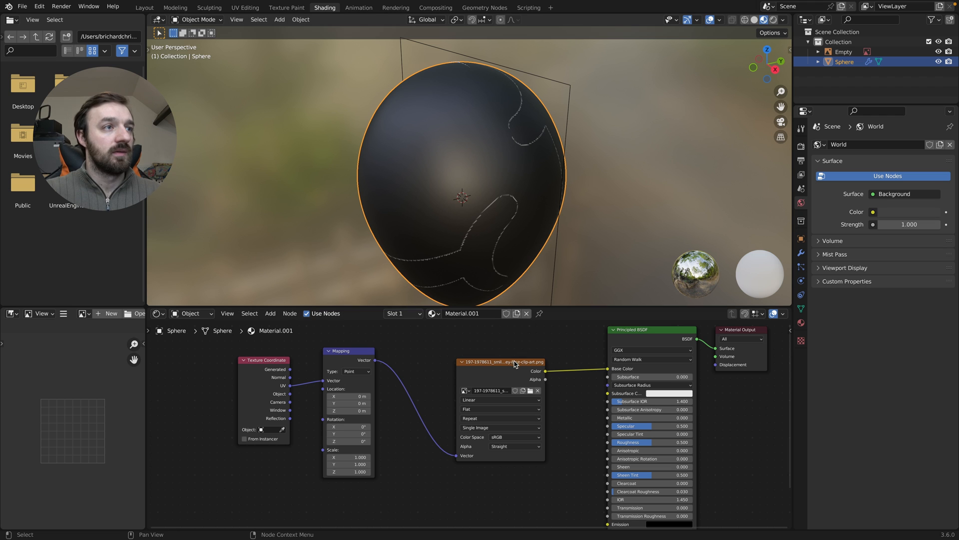
left_click_drag(515, 363, 453, 352)
scroll(302, 449, "left", 3)
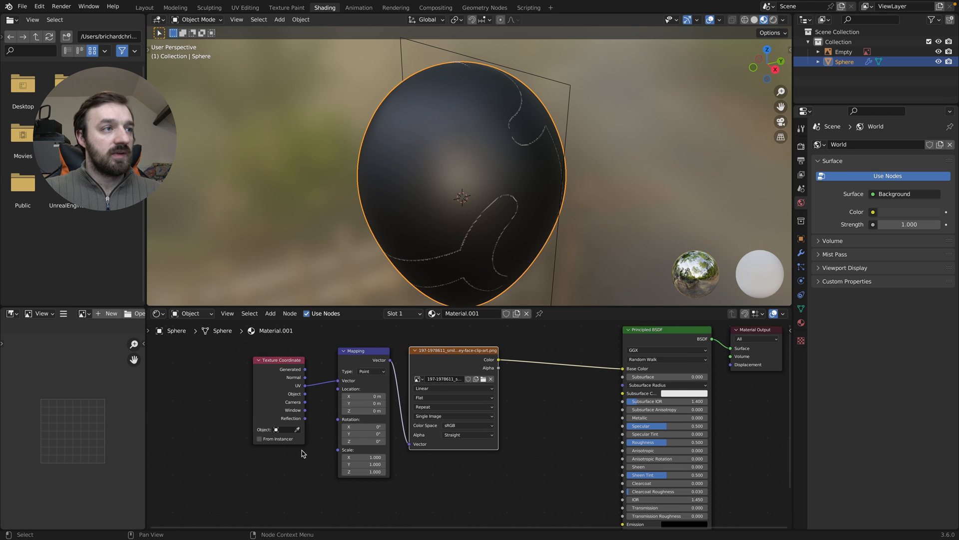
Insert a Mix node between the Image Texture and the Principled BSDF and set its data type to Color
key("shift+a")
left_click(550, 406)
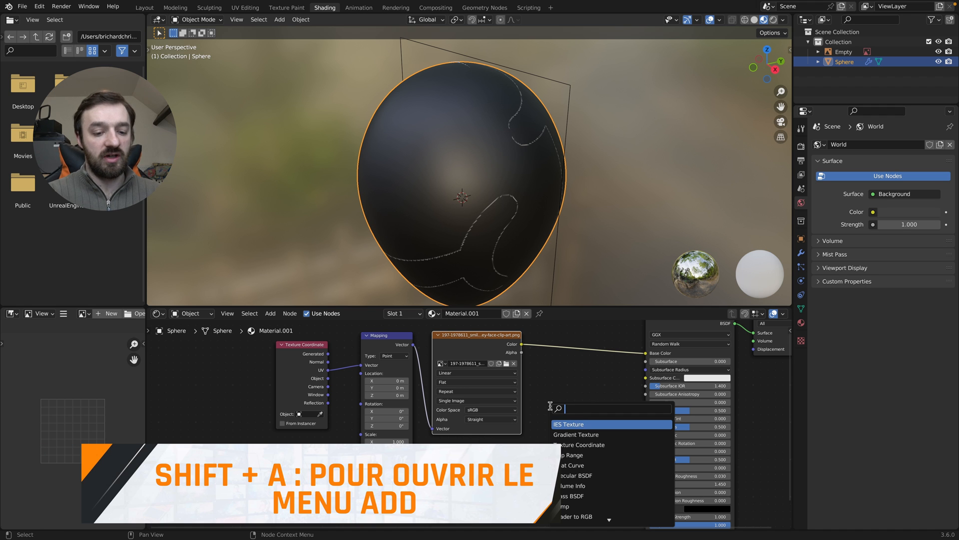
type("mix")
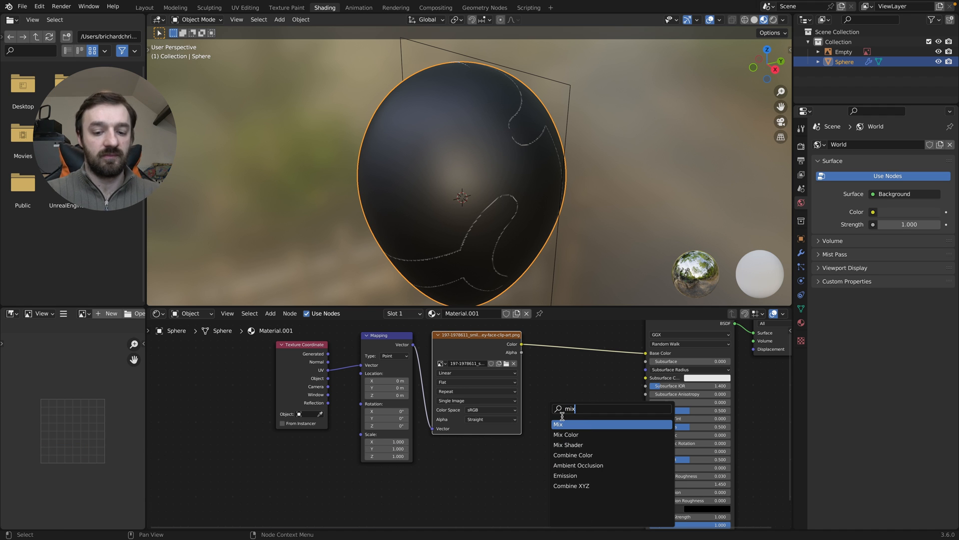
key("Return")
left_click(579, 345)
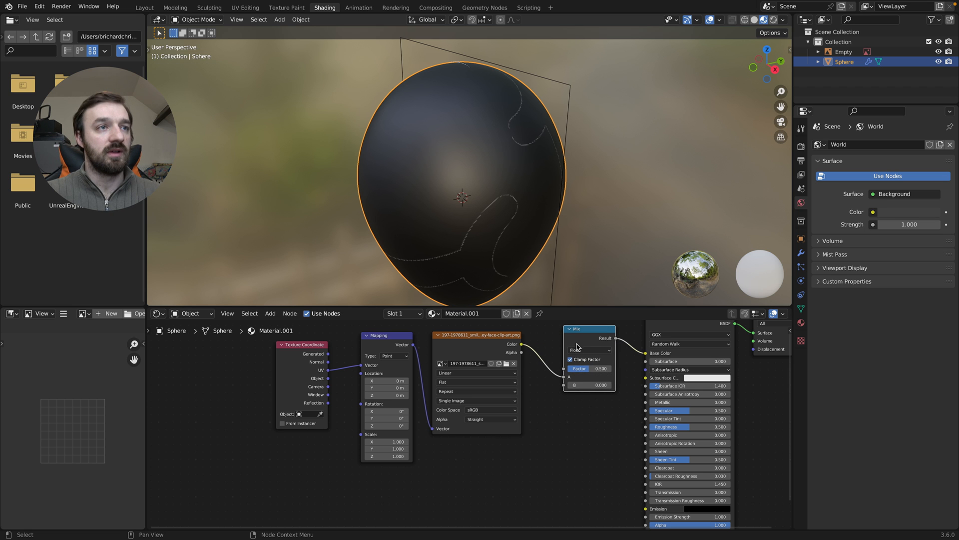
left_click(588, 350)
left_click(583, 374)
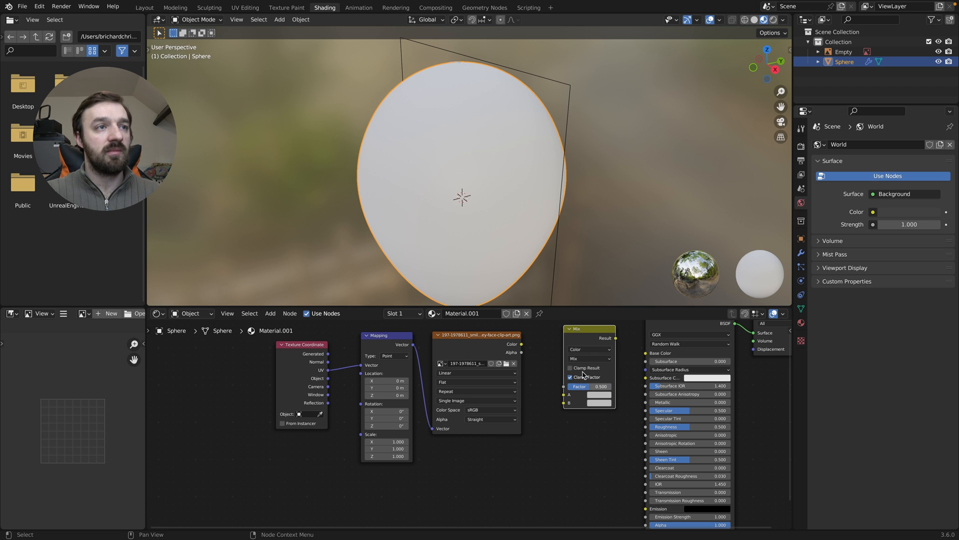
Connect the image's Color to the Mix node's B input, its Alpha to Factor, and the Mix Result to Base Color
left_click_drag(522, 344, 564, 446)
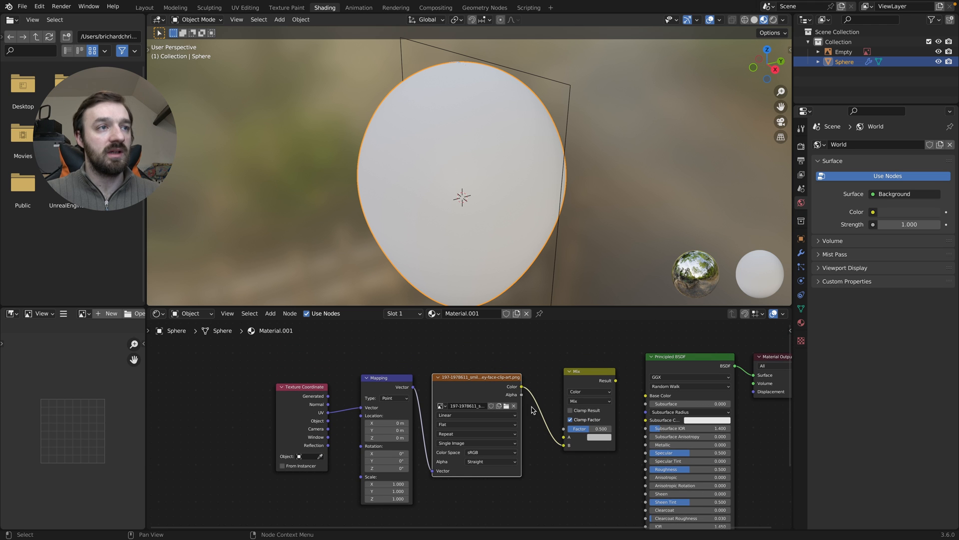
left_click_drag(521, 395, 566, 430)
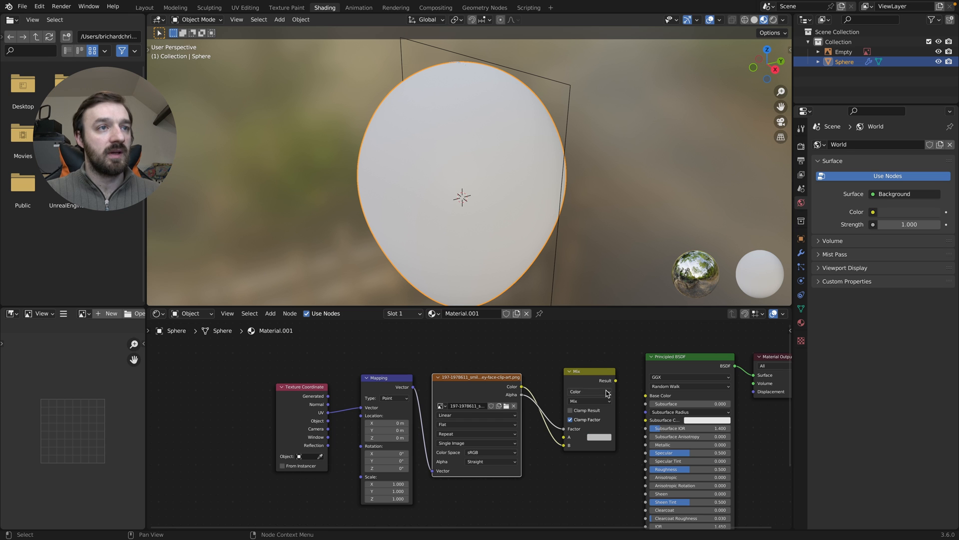
left_click_drag(616, 380, 648, 395)
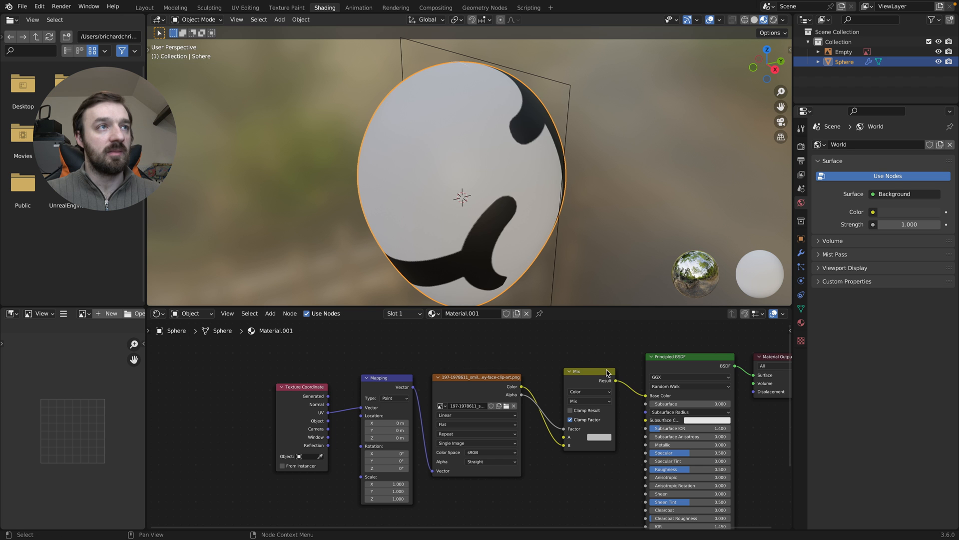
scroll(503, 218, "left", 8)
scroll(505, 217, "left", 10)
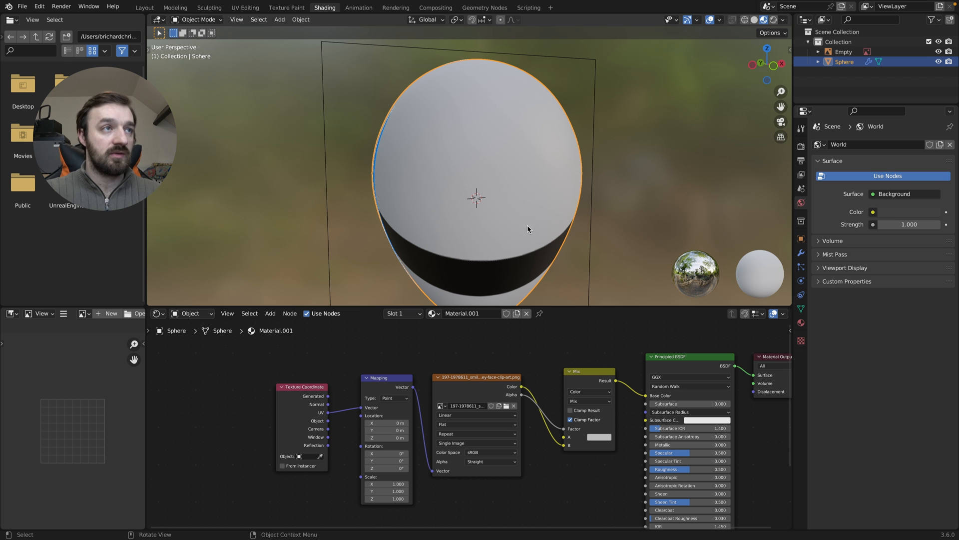
In the UV Editing workspace, switch UV selection to face mode and select the entire UV island of the balloon's back half
left_click(245, 7)
key("Home")
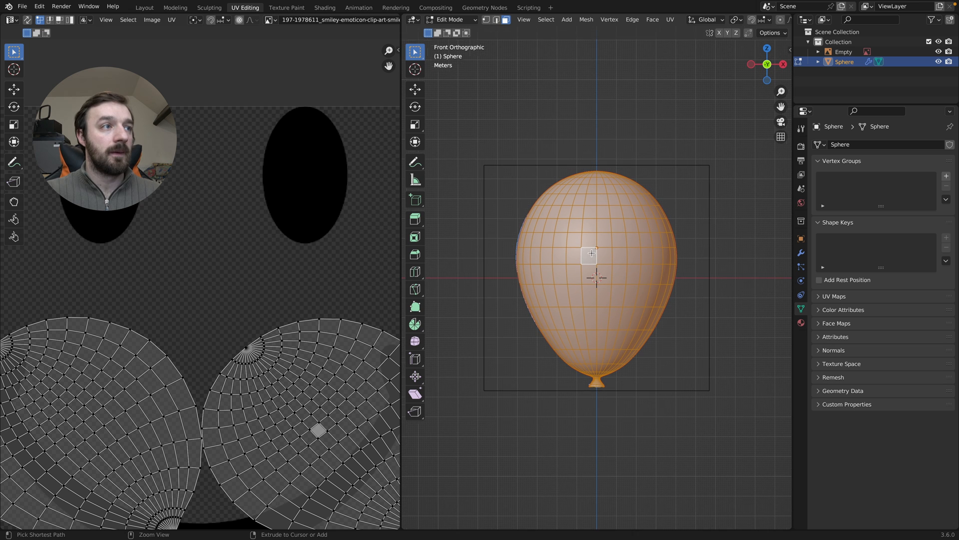
key("Home")
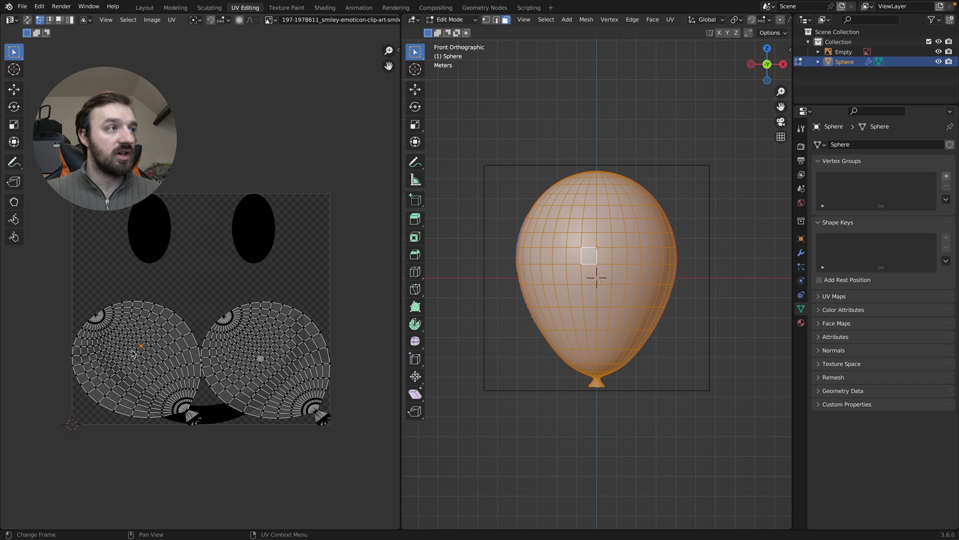
key("3")
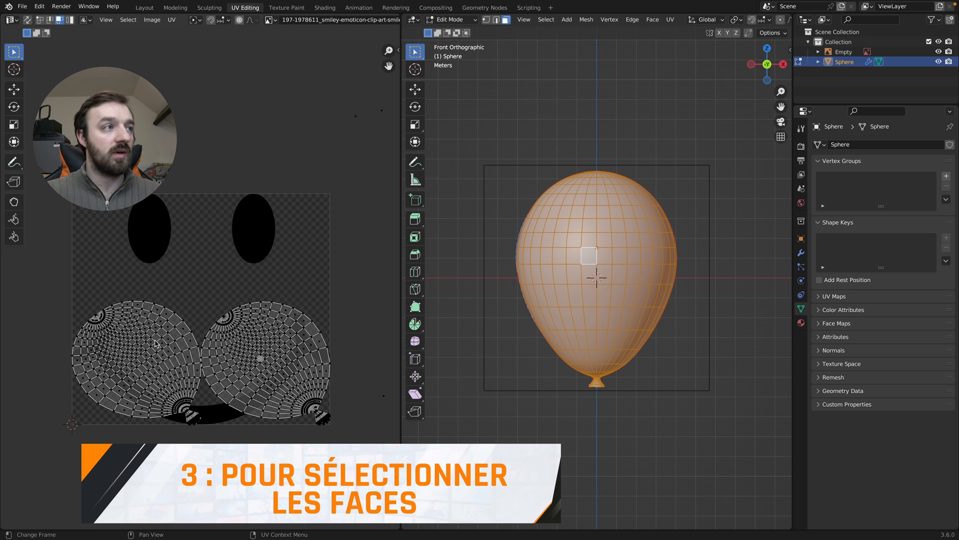
left_click(139, 352)
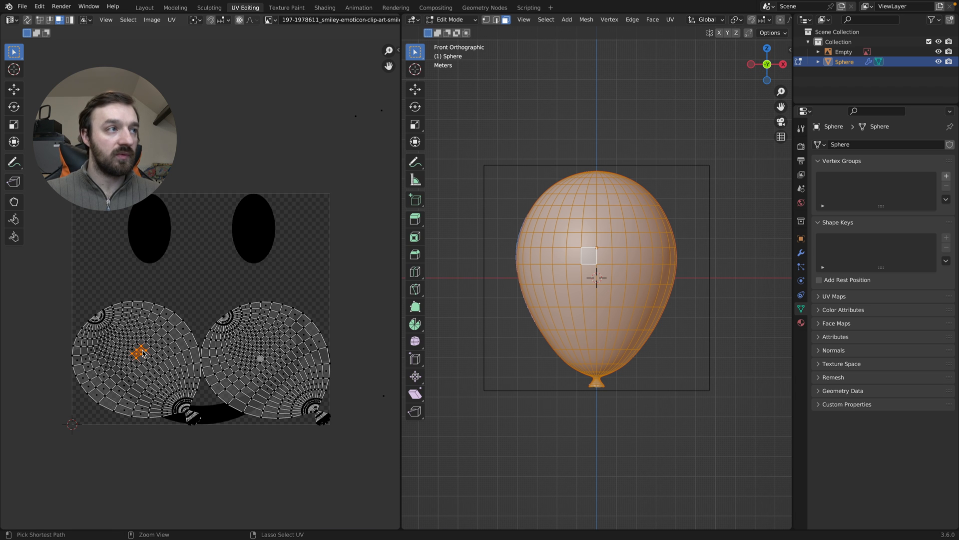
key("ctrl+KP_Add")
key("ctrl+KP_Add")
key("ctrl+KP_Add")
key("ctrl+KP_Add")
key("ctrl+KP_Add")
key("ctrl+KP_Add")
key("ctrl+KP_Add")
key("ctrl+KP_Add")
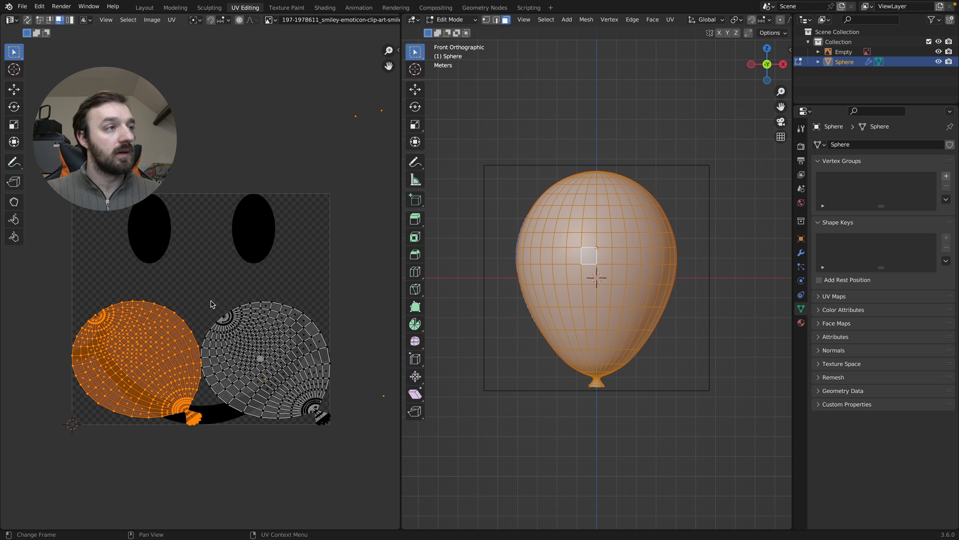
Shrink the back half's UV island and place it in the empty area between the smiley's eyes and mouth
key("s")
left_click(200, 317)
key("g")
left_click(252, 265)
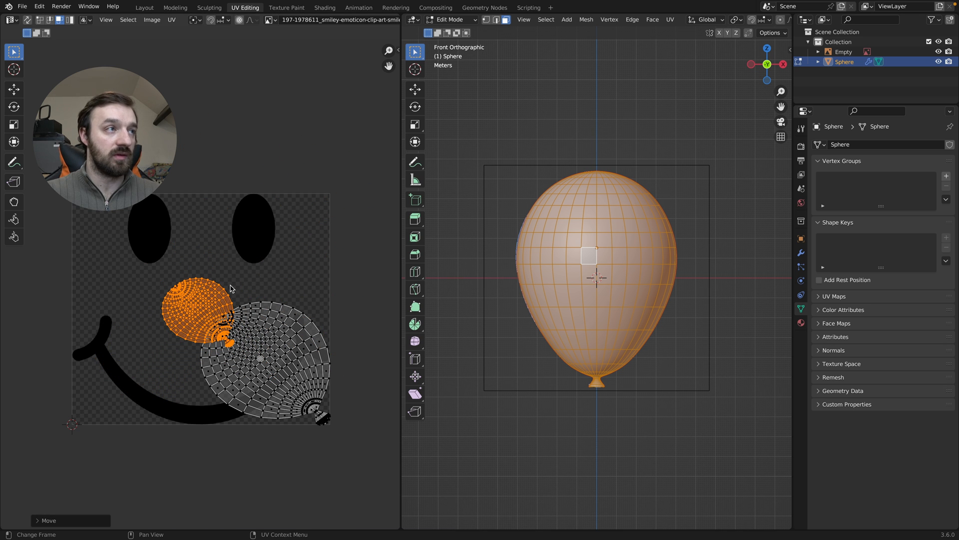
key("s")
left_click(200, 300)
key("g")
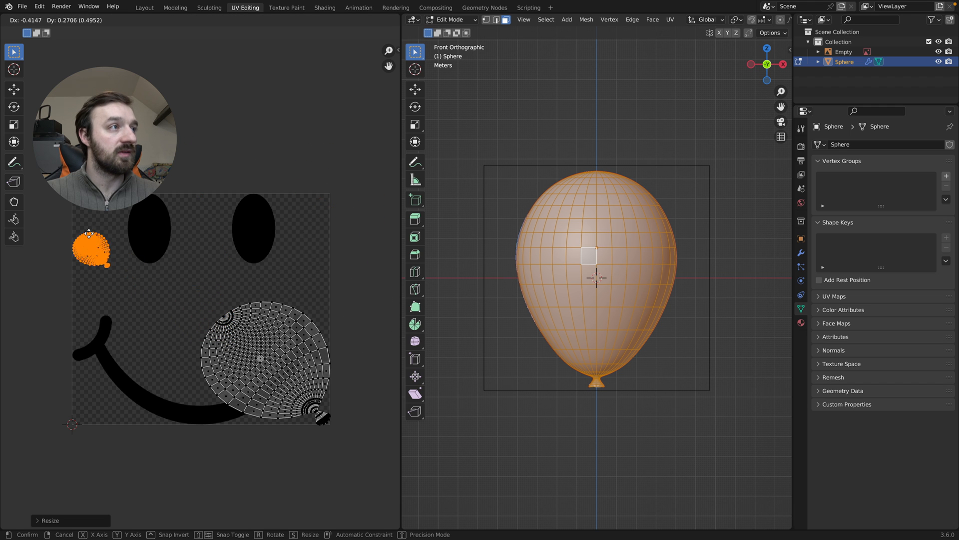
left_click(185, 287)
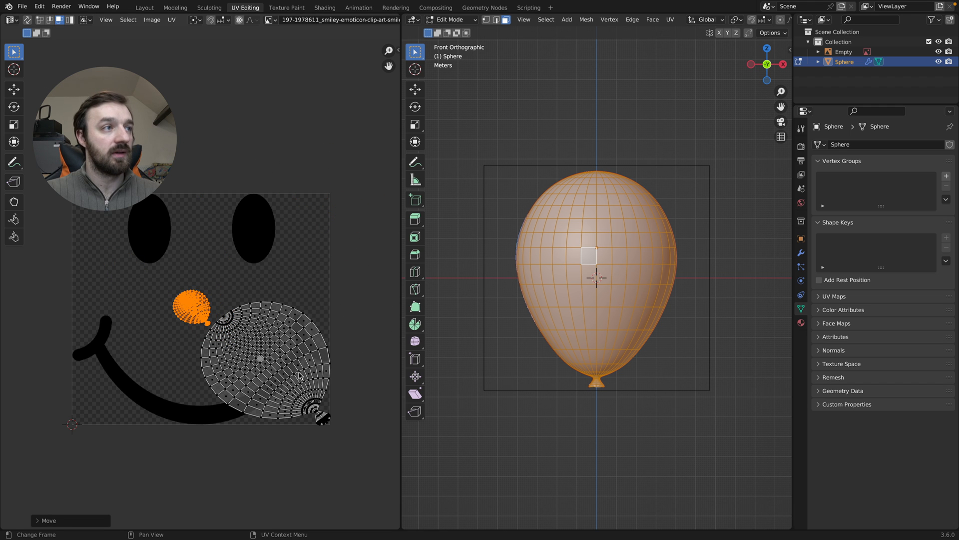
Select the entire UV island of the balloon's front half and rotate it until the balloon shape stands upright
left_click_drag(297, 334, 246, 379)
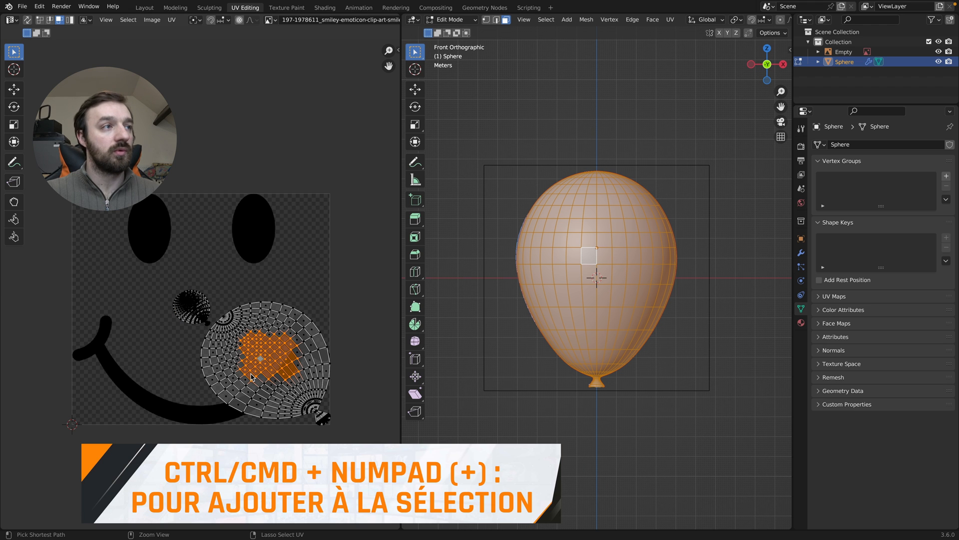
key("ctrl+KP_Add")
key("ctrl+KP_Add")
key("ctrl+KP_Add")
key("ctrl+KP_Add")
key("ctrl+KP_Add")
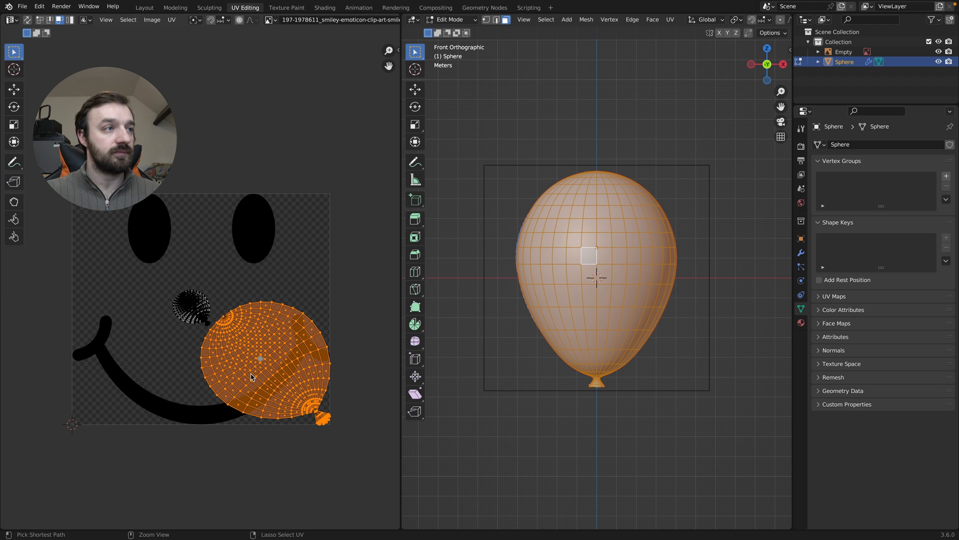
key("r")
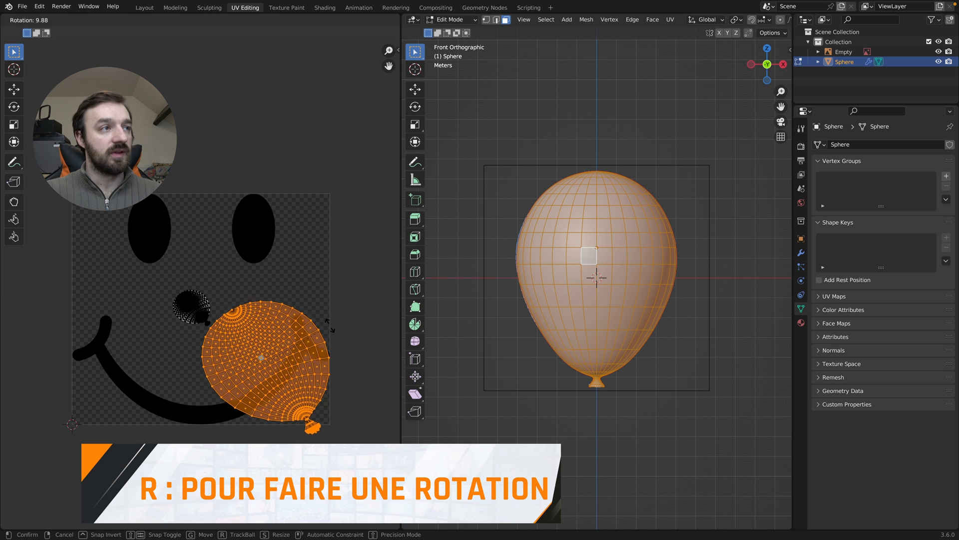
left_click(326, 372)
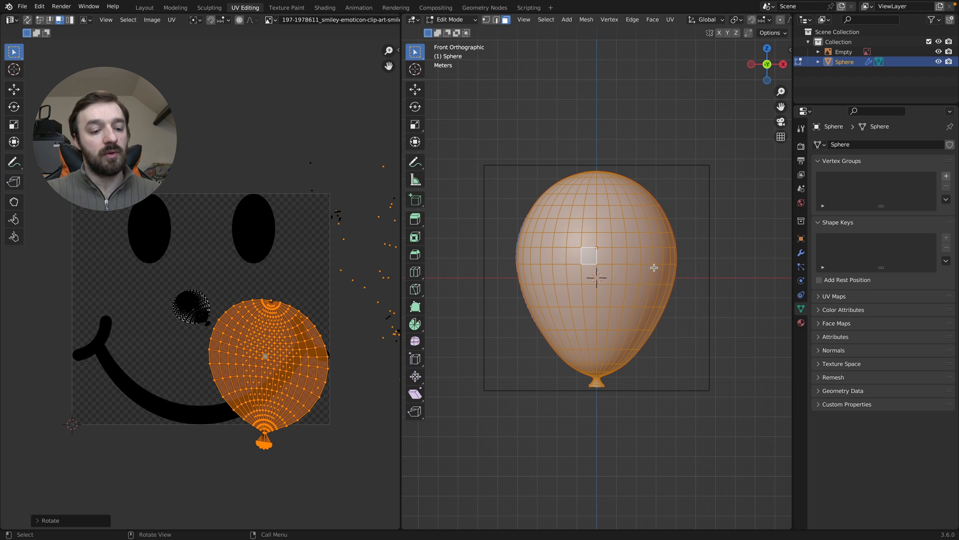
Display the 3D view in Material Preview, then enlarge the front UV island and move it over the smiley image
key("z")
left_click(651, 327)
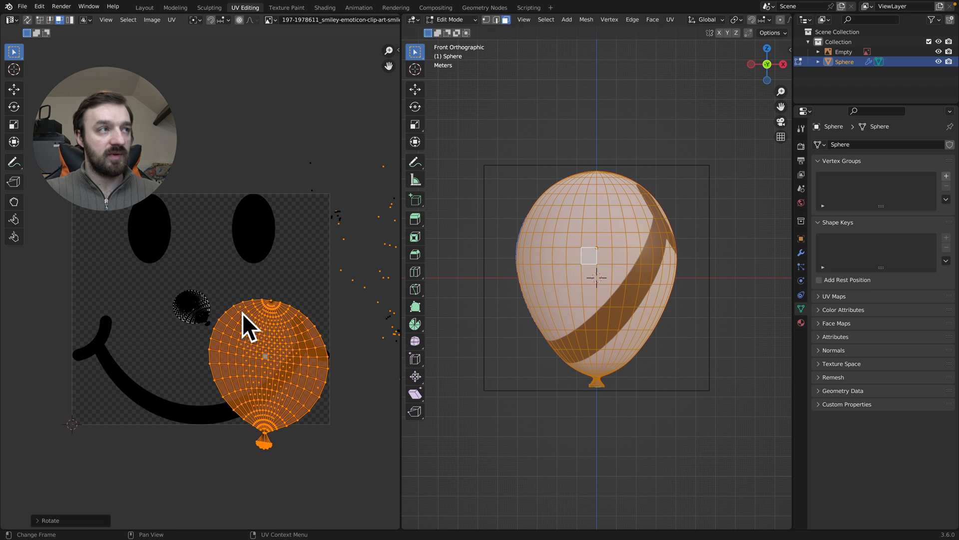
key("s")
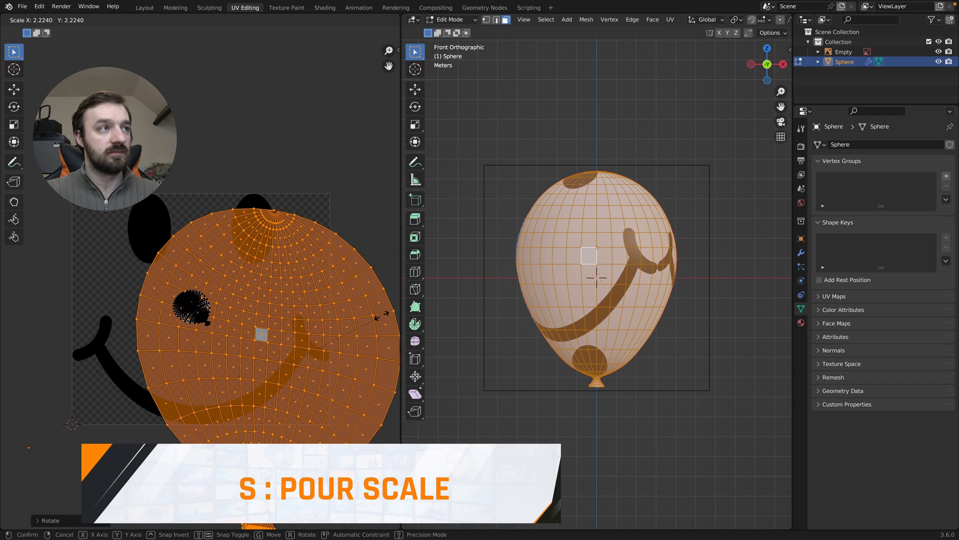
left_click(370, 317)
key("g")
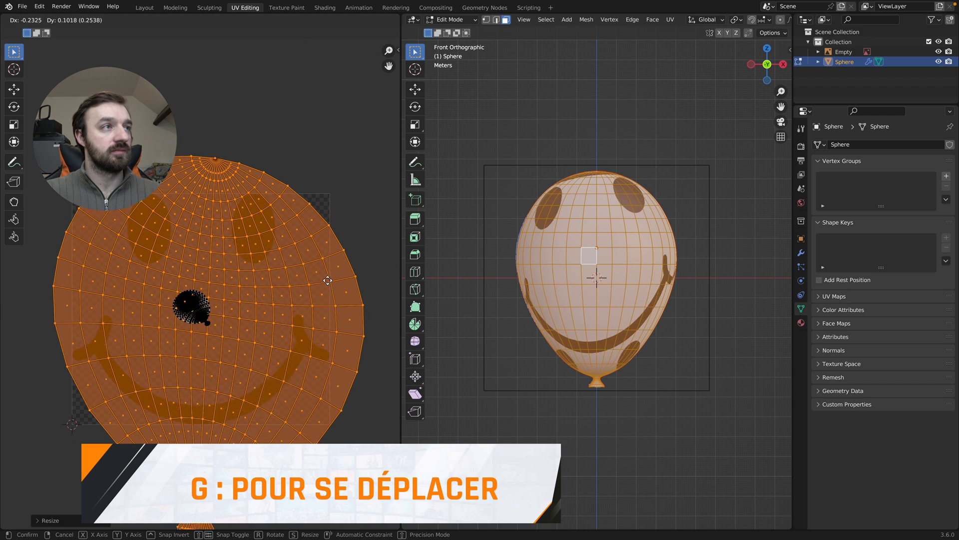
left_click(323, 274)
Rotate the front UV island slightly, enlarge it further and shift it to fit the smiley face within the balloon's front
key("r")
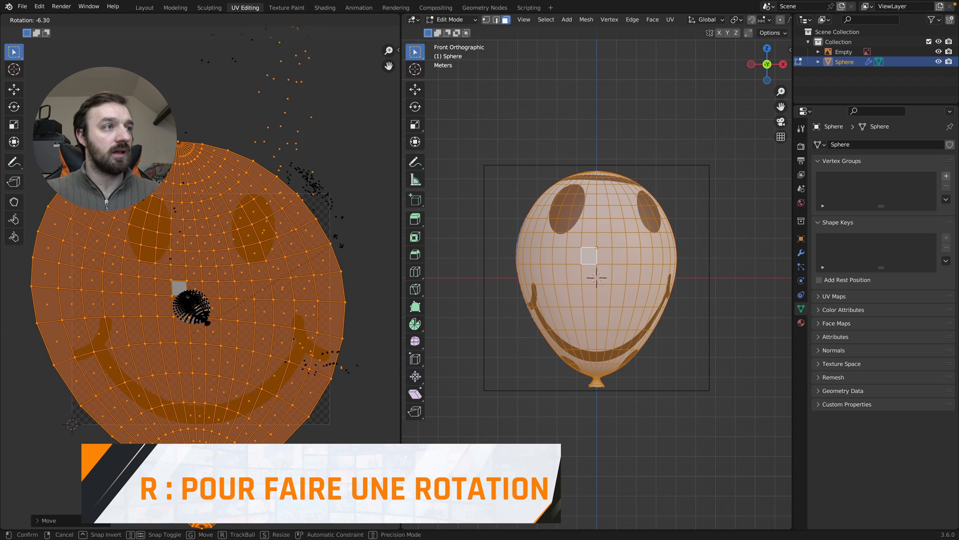
left_click(336, 248)
scroll(335, 248, "down", 2)
key("s")
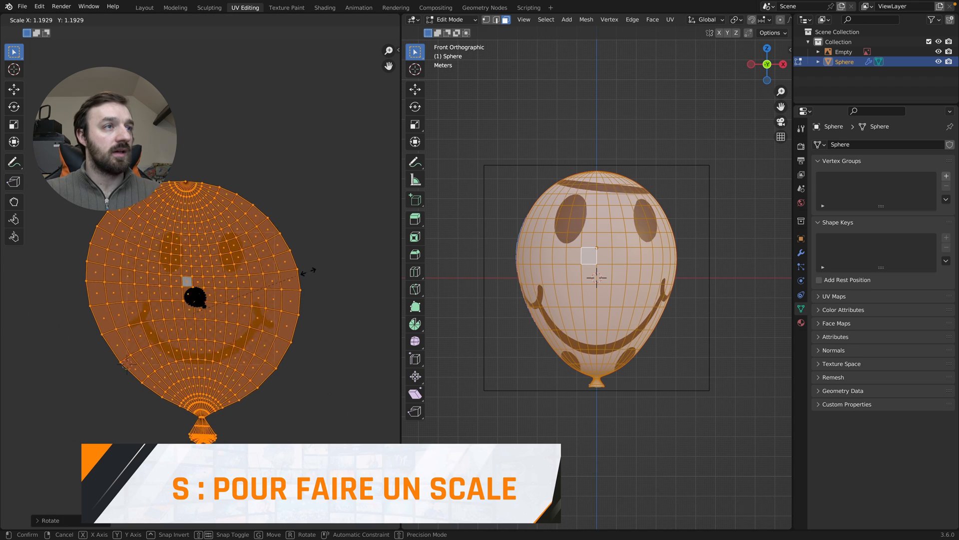
left_click(350, 265)
key("g")
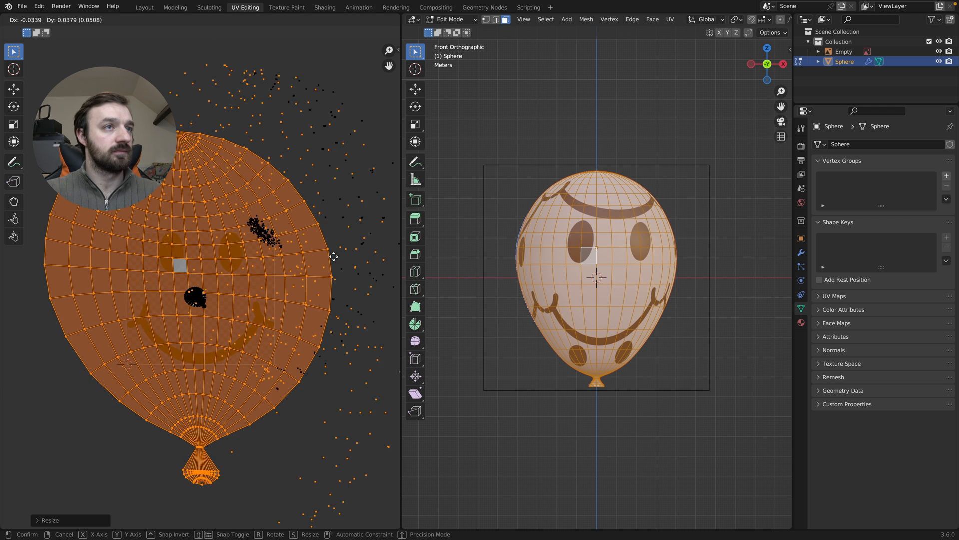
left_click(338, 259)
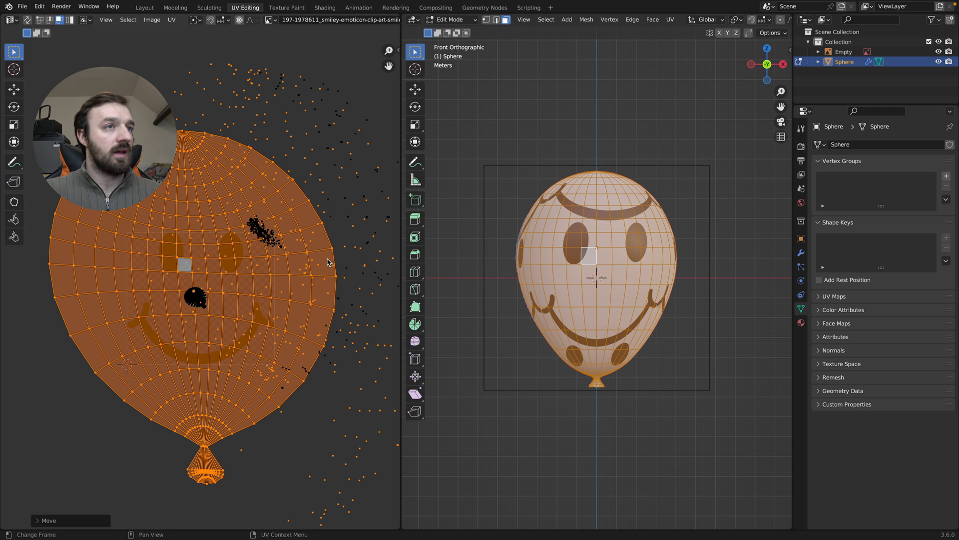
middle_click_drag(627, 305, 627, 211)
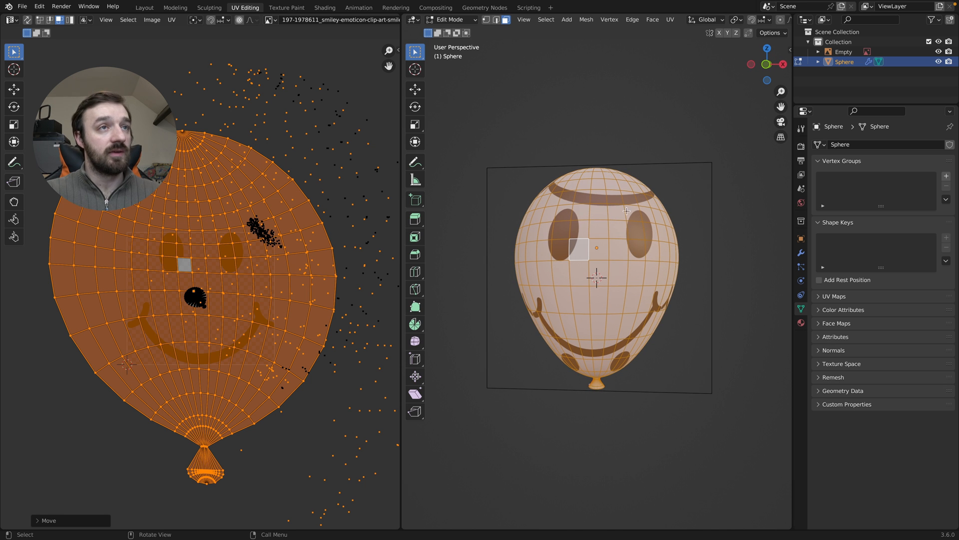
In the Shading workspace, set the smiley Image Texture node's extension mode to Clip and check the balloon from the side
left_click(325, 7)
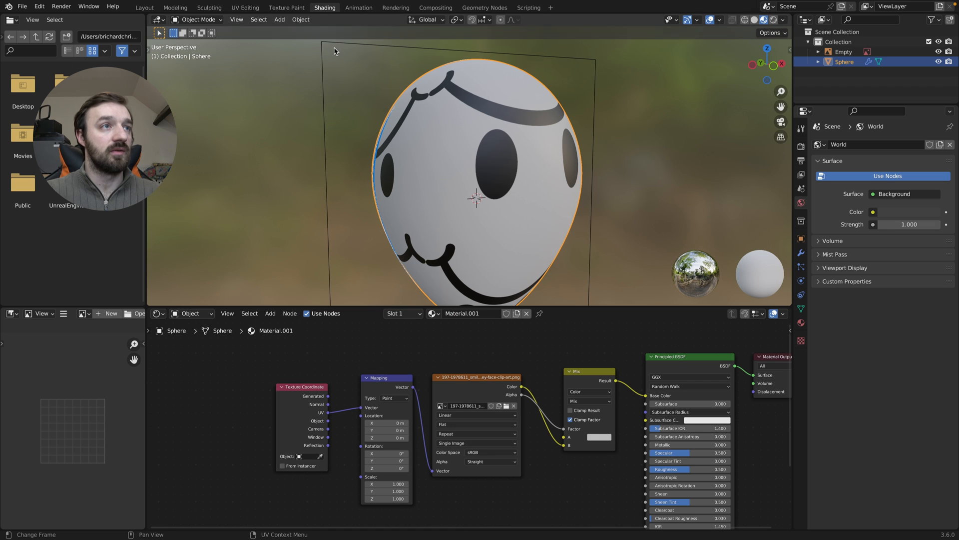
left_click(455, 435)
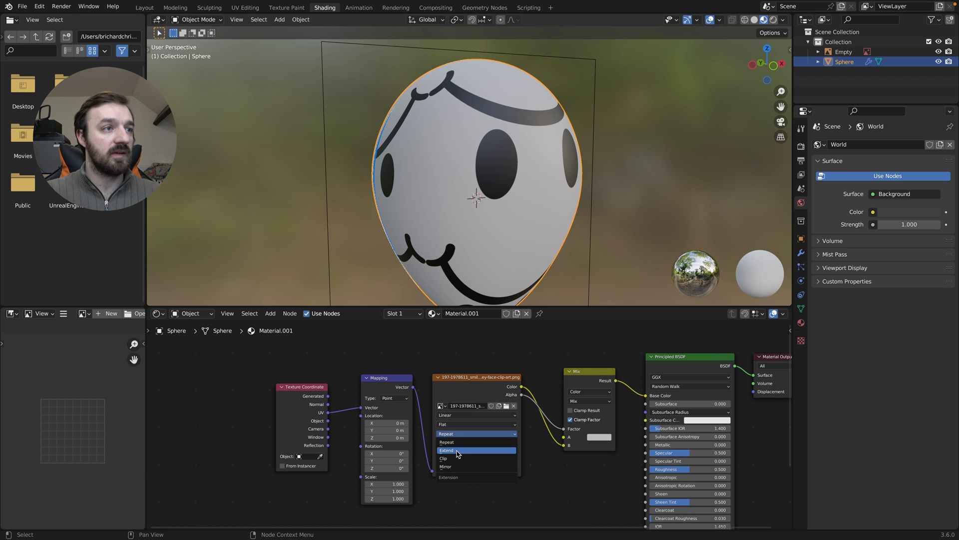
left_click(456, 452)
left_click(464, 434)
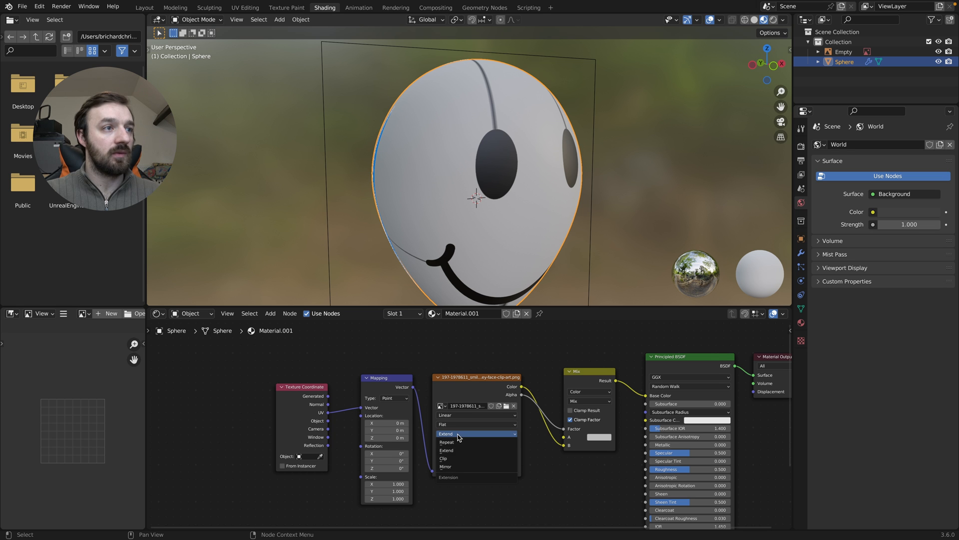
left_click(462, 461)
scroll(528, 207, "down", 6)
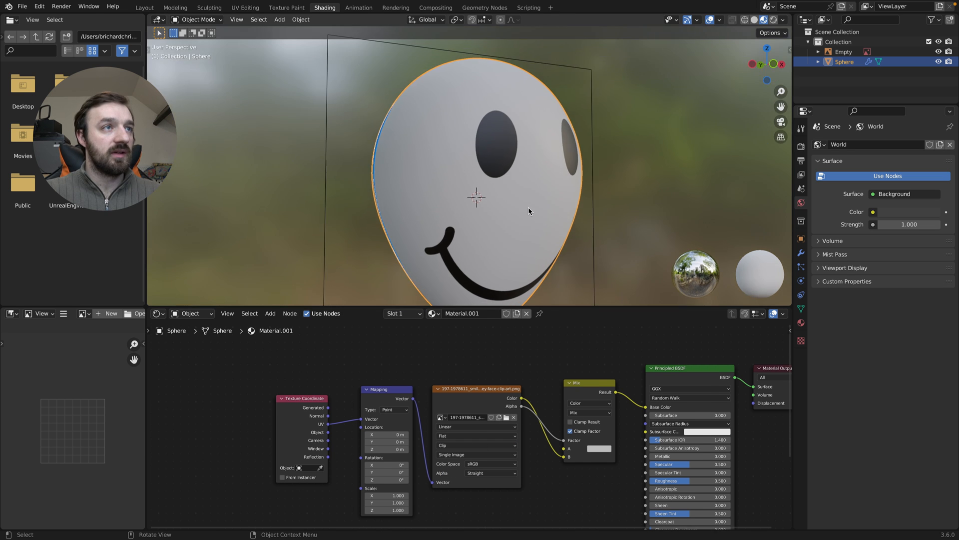
middle_click_drag(502, 201, 458, 198)
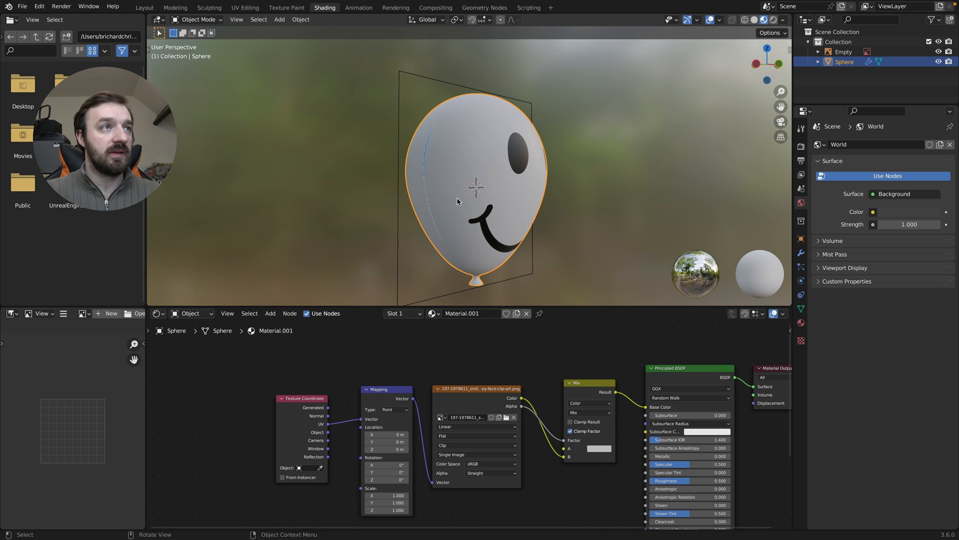
Return to UV Editing, enlarge the front UV island further and reposition it to make the smiley smaller and centred on the balloon
left_click(254, 10)
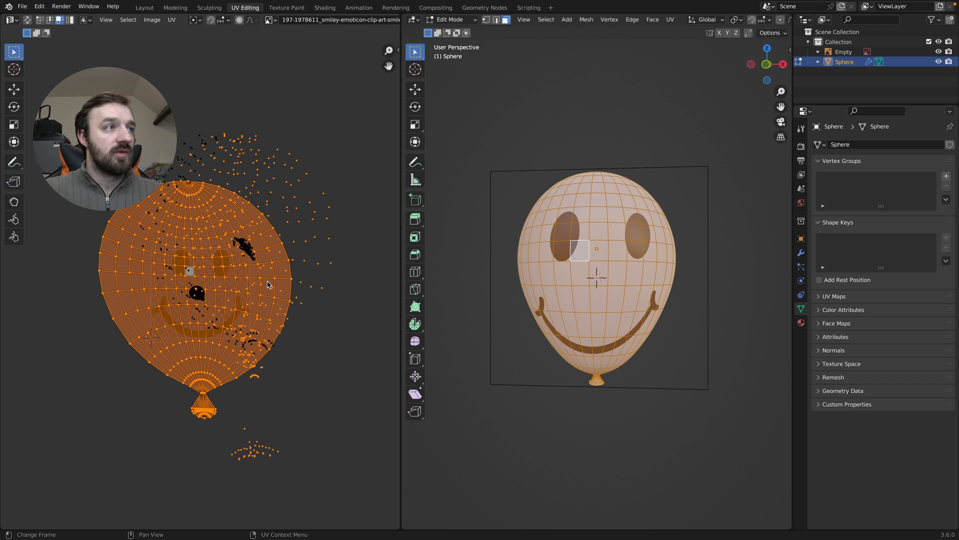
key("s")
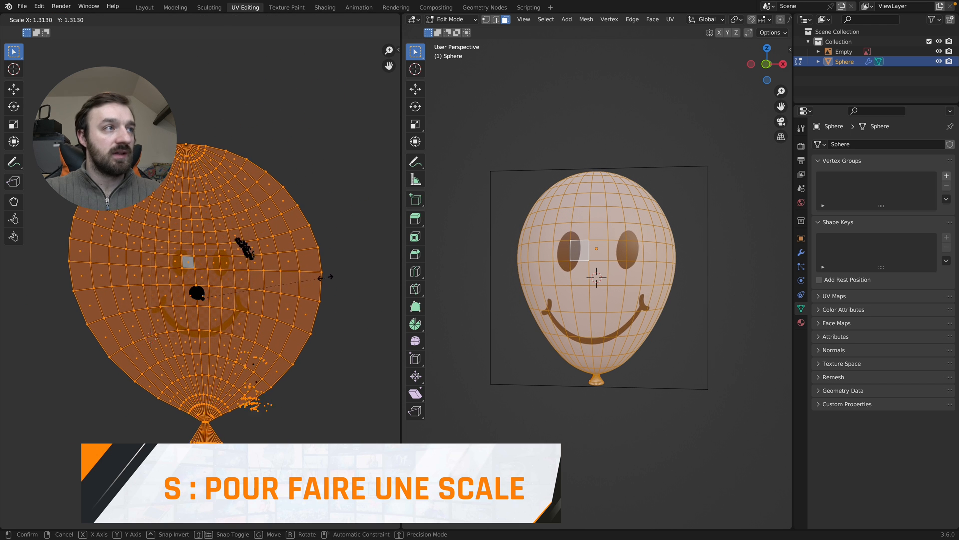
left_click(327, 278)
key("g")
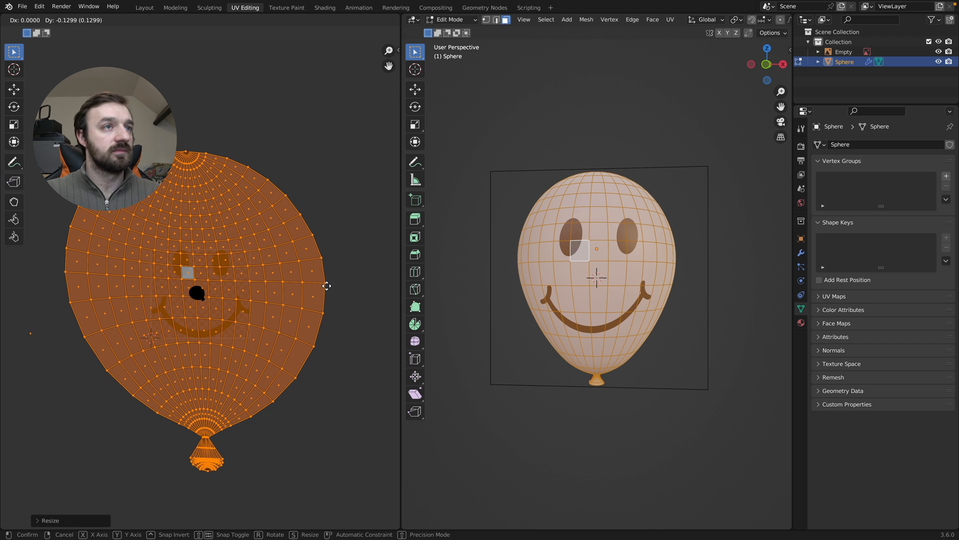
left_click(326, 288)
key("s")
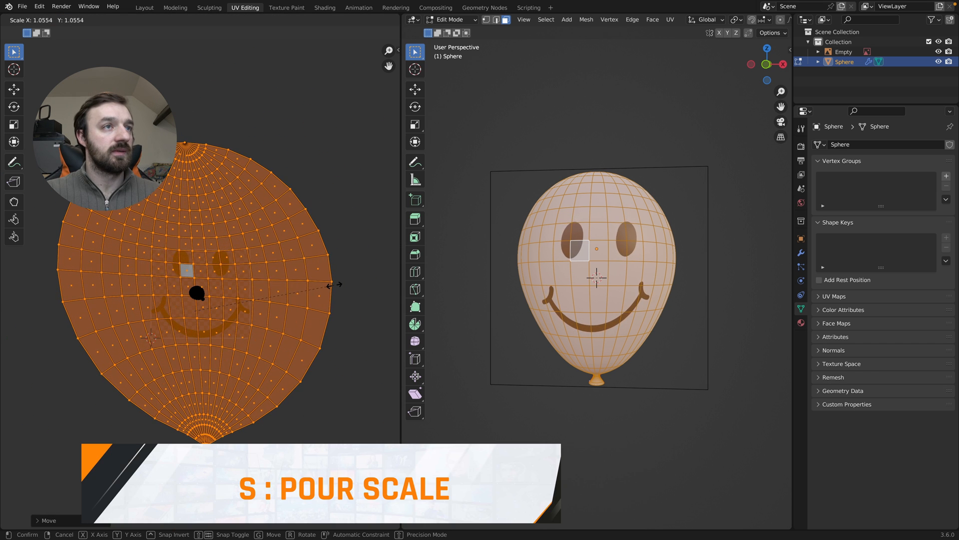
left_click(337, 286)
key("g")
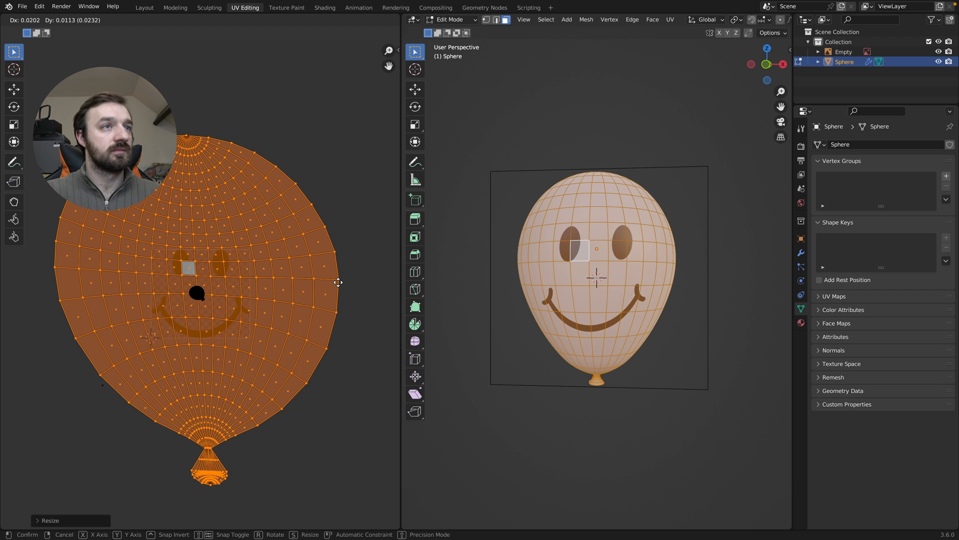
left_click(338, 283)
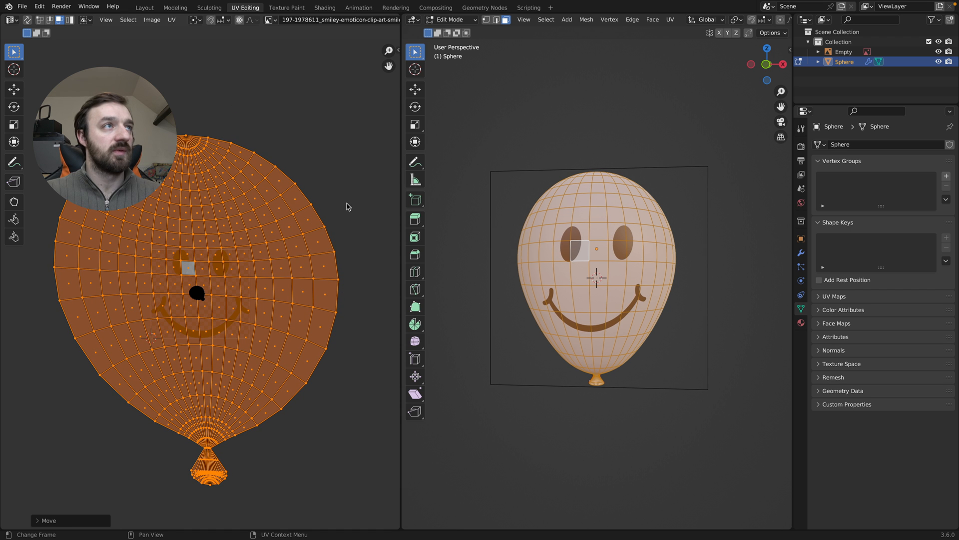
In the Shading workspace, set the Mix node's A colour to hex BB8E00 and the Principled BSDF's Specular to 1.000
left_click(326, 7)
middle_click_drag(548, 185, 442, 166)
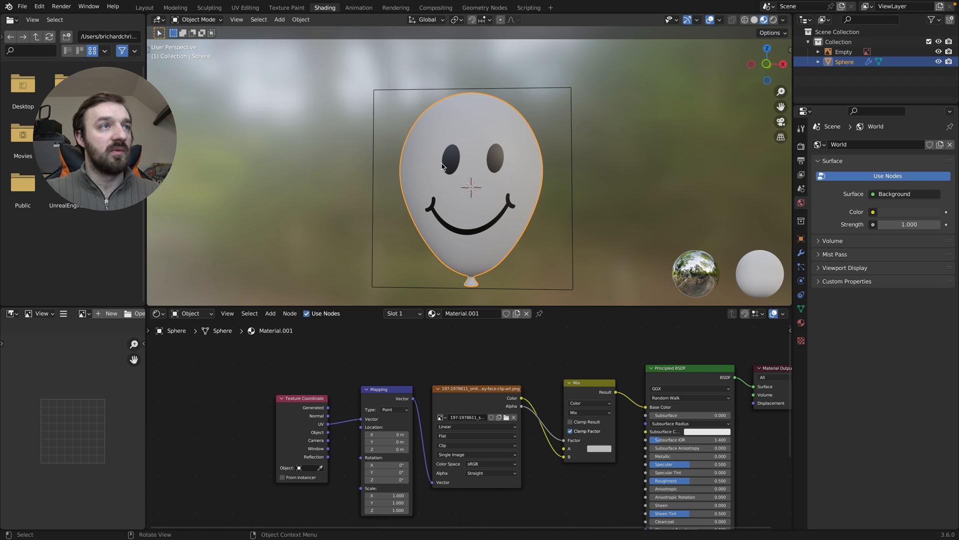
left_click(602, 449)
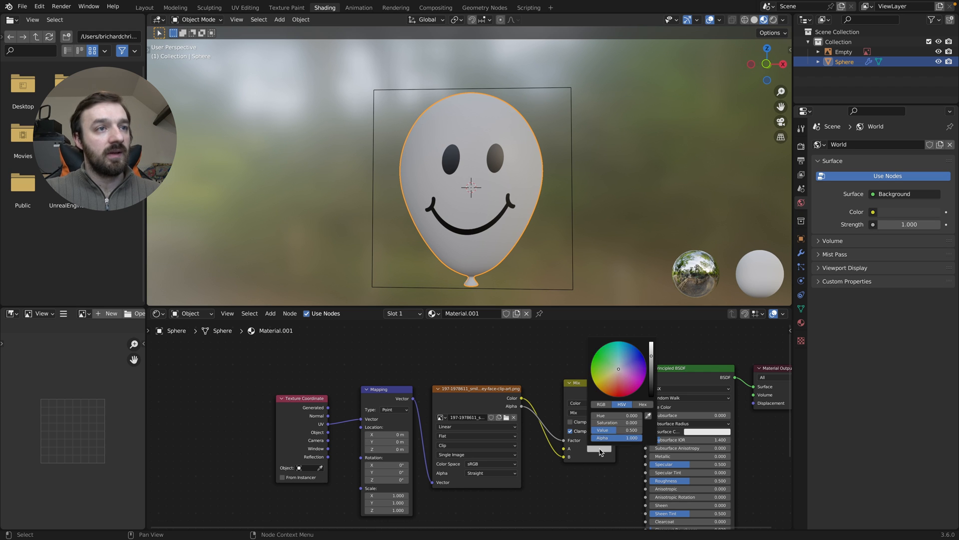
mouse_move(622, 378)
left_mouse_down()
mouse_move(603, 370)
mouse_move(615, 379)
mouse_move(602, 378)
left_mouse_up()
left_click(645, 404)
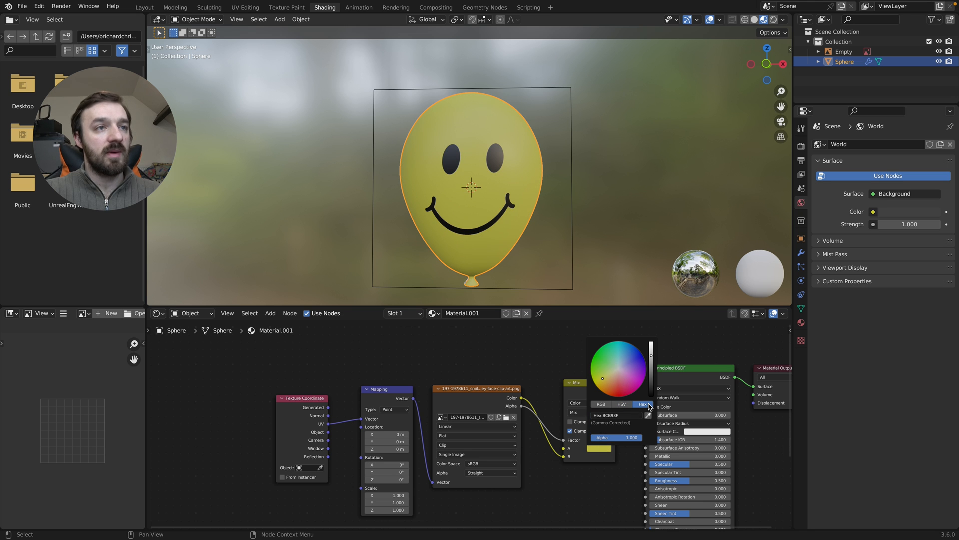
type("bb")
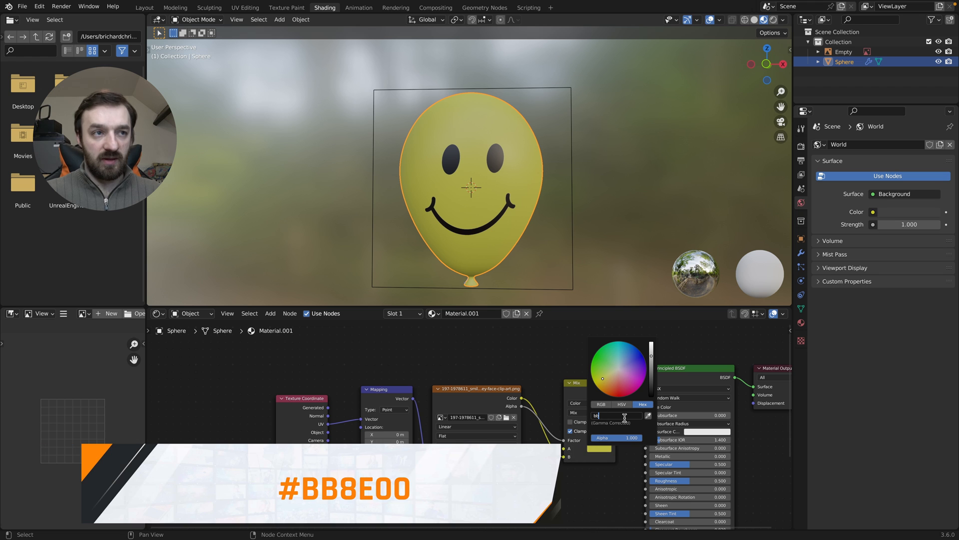
type("8e00")
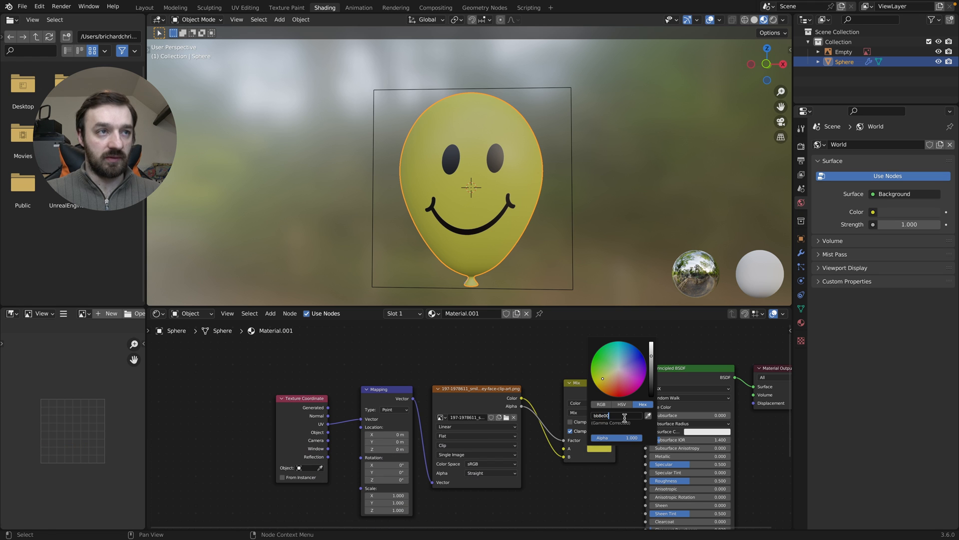
key("Return")
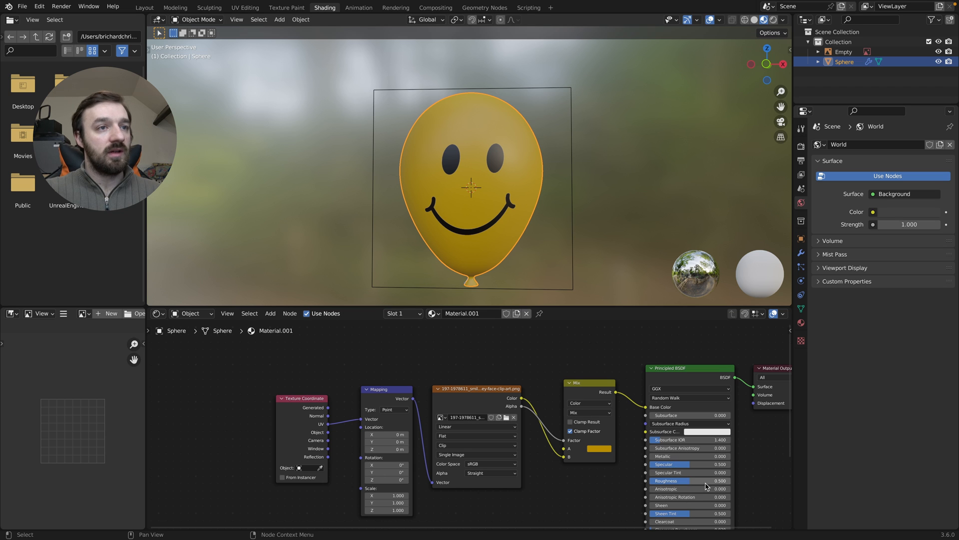
left_click_drag(690, 464, 730, 464)
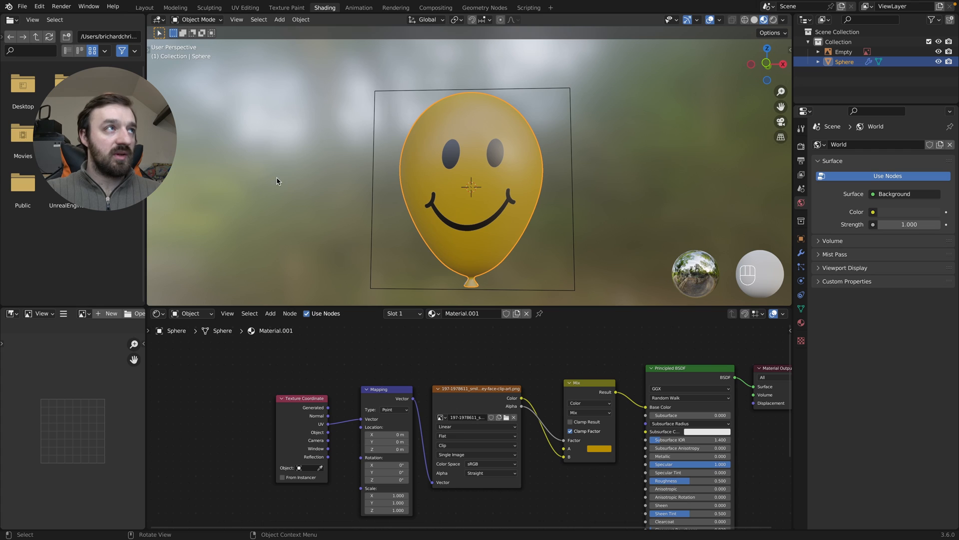
In the Layout workspace, add a Path curve and move it down along Z to just below the balloon's knot
left_click(145, 8)
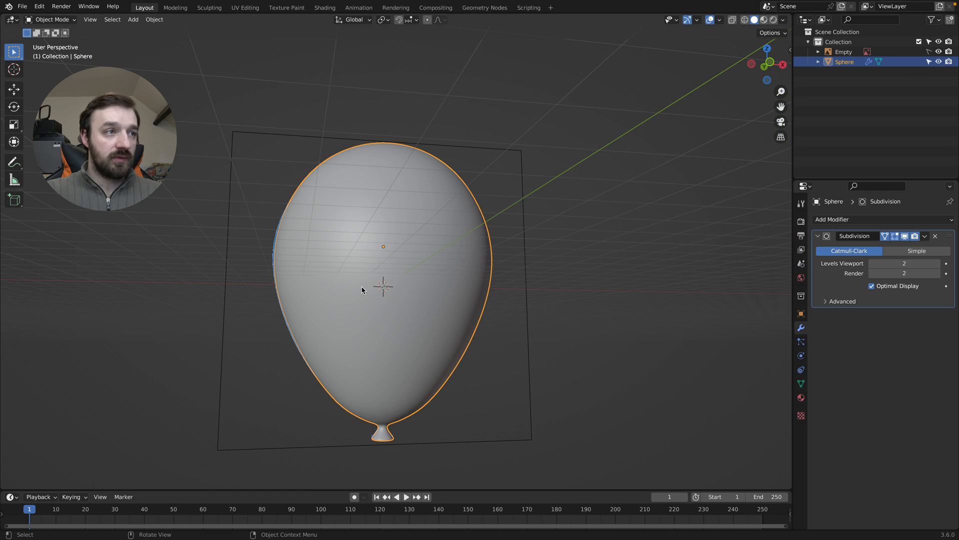
scroll(362, 290, "down", 6, "shift")
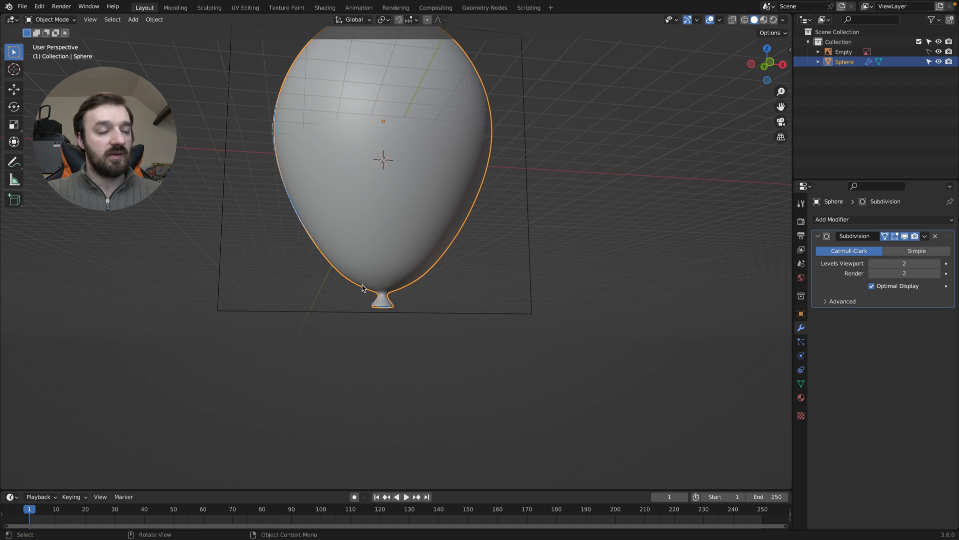
key("shift+a")
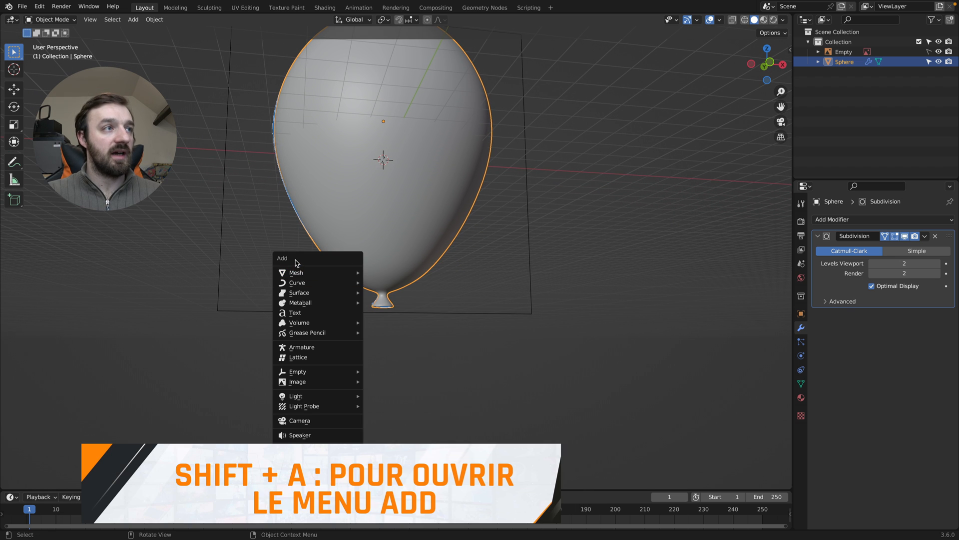
mouse_move(297, 282)
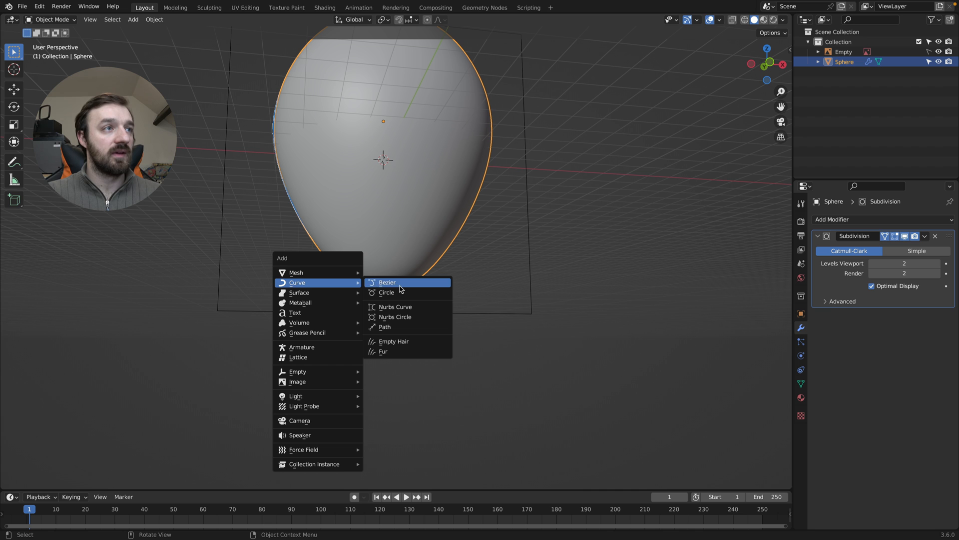
left_click(398, 327)
key("g")
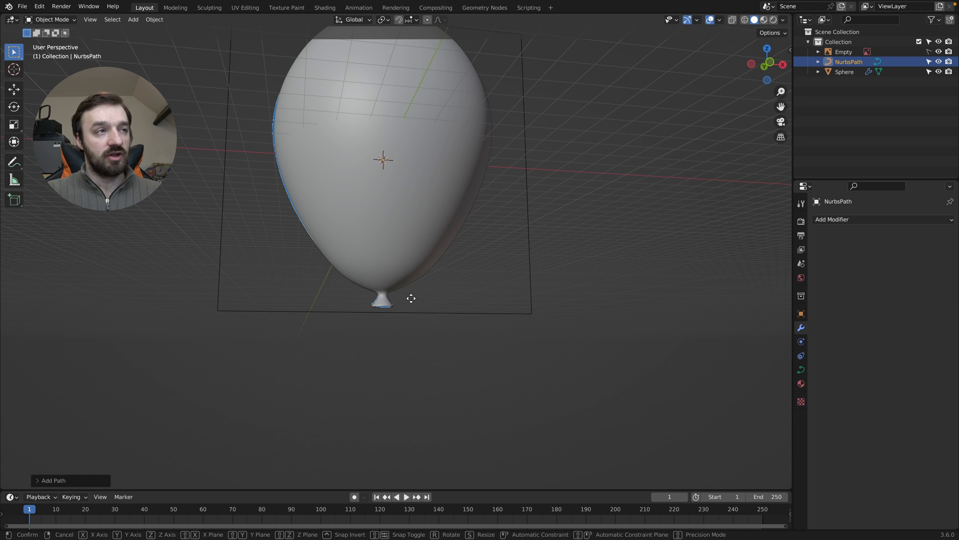
key("z")
key("Return")
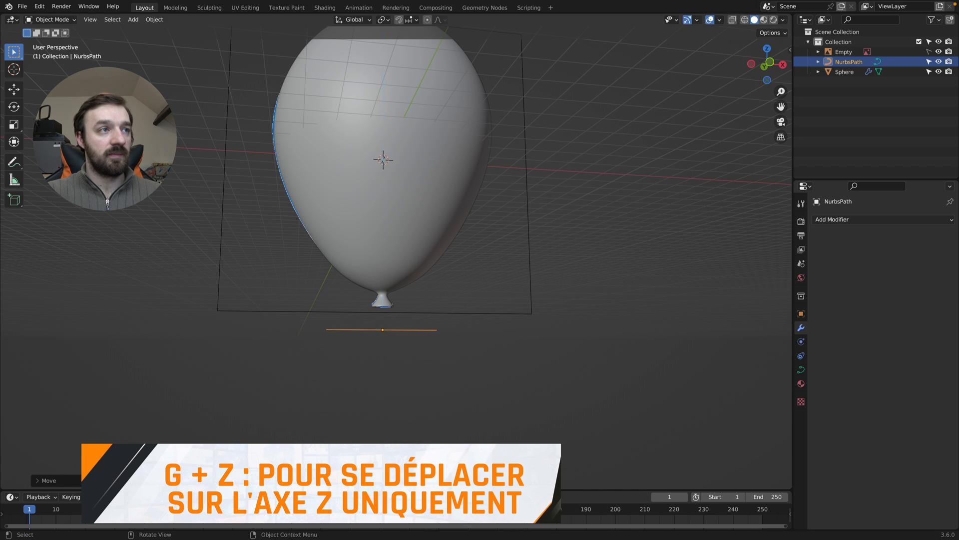
Rotate the path 90° about Y and lower it along Z so it hangs from the balloon's knot
type("ry90")
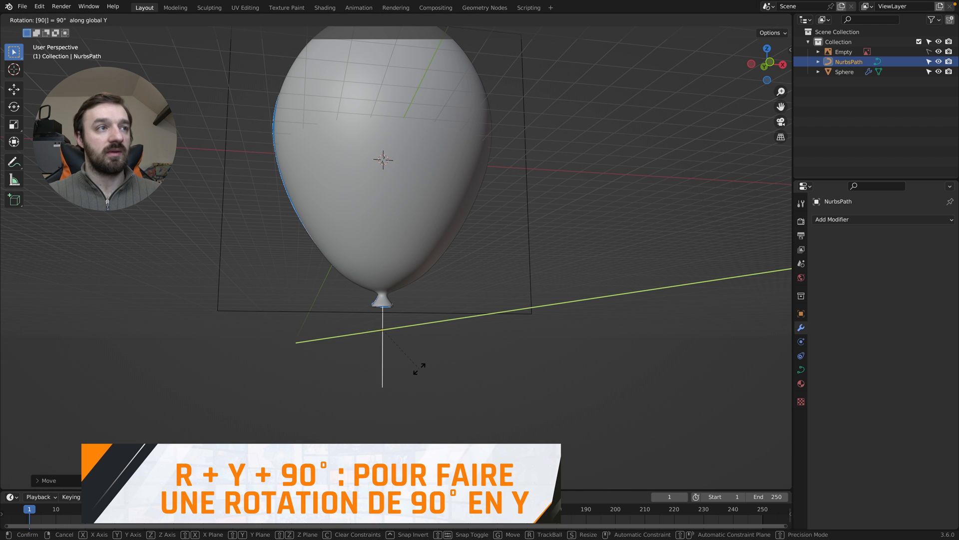
key("Return")
key("g")
key("z")
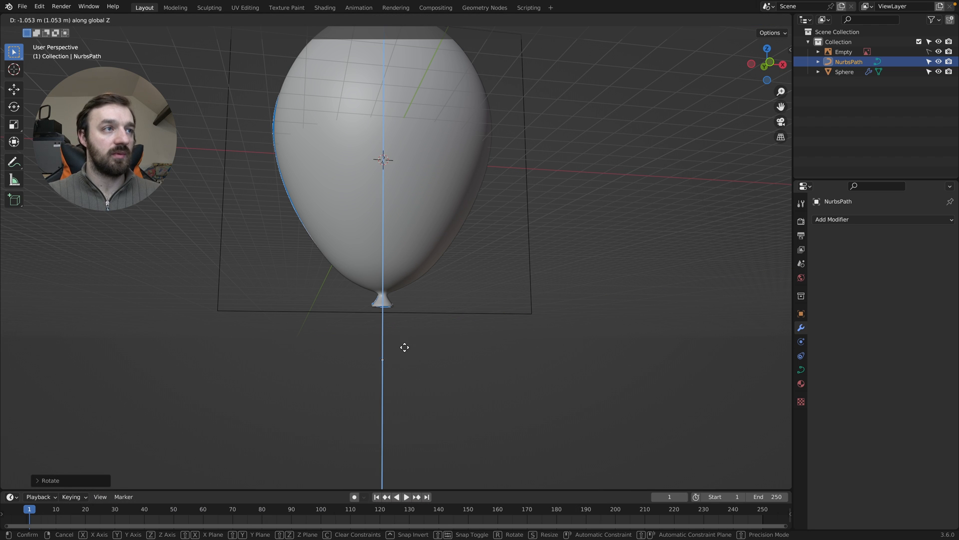
left_click(405, 349)
In Edit Mode, move the path's uppermost control point along X and up along Z to sit beside the balloon's neck
key("Tab")
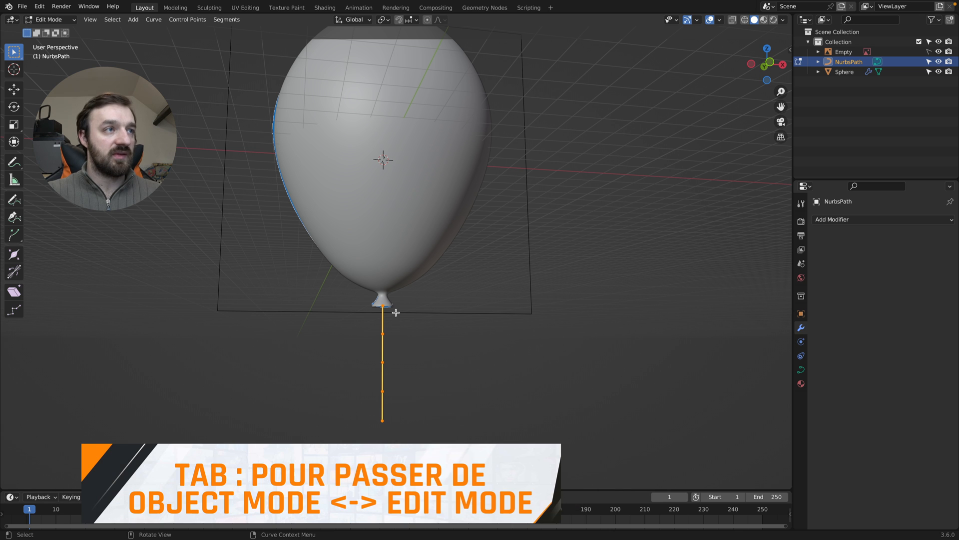
middle_click_drag(413, 306, 401, 335, "ctrl")
middle_click_drag(339, 352, 401, 349, "shift")
scroll(401, 348, "down", 3, "shift")
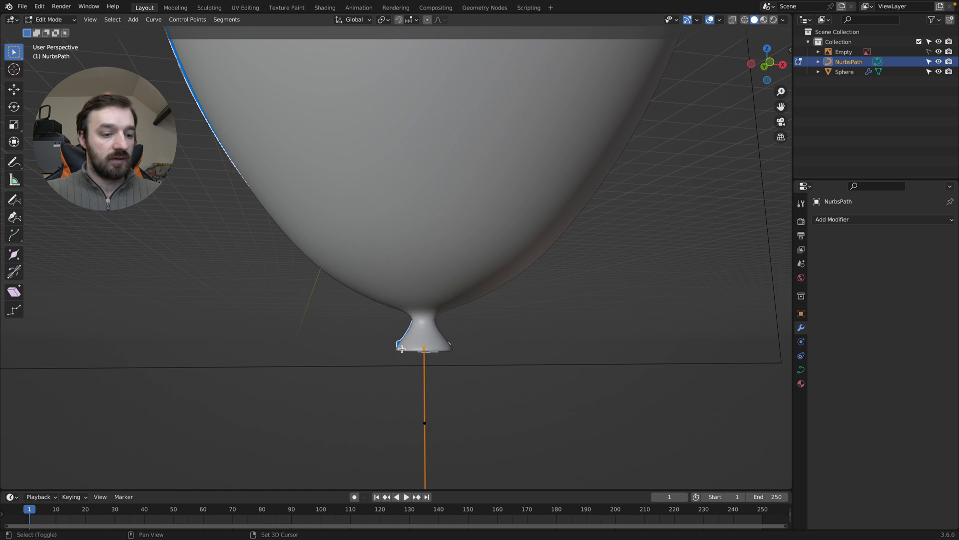
key("g")
key("x")
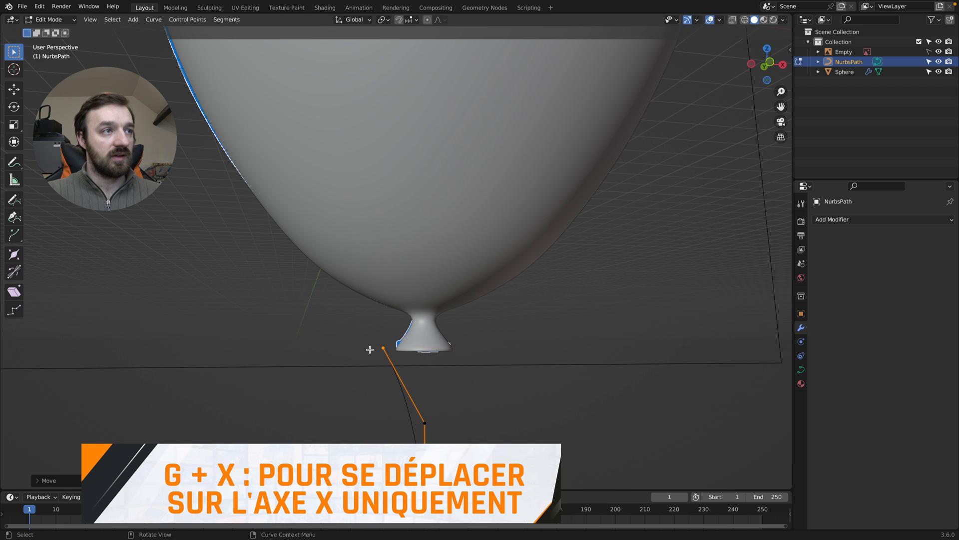
key("z")
left_click(376, 316)
Raise the path's second control point along Z to the neck's height, then shift it along Y behind the neck
left_click(418, 427)
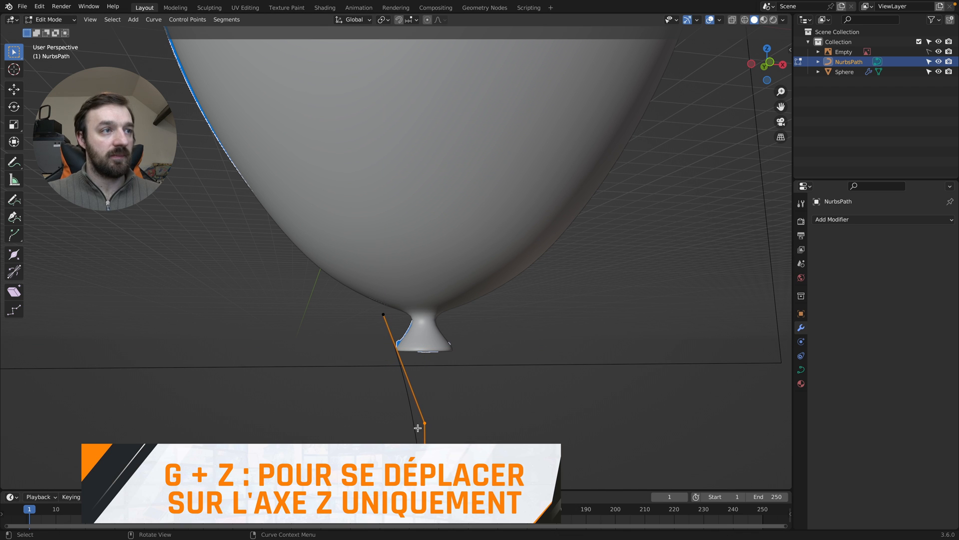
key("g")
key("z")
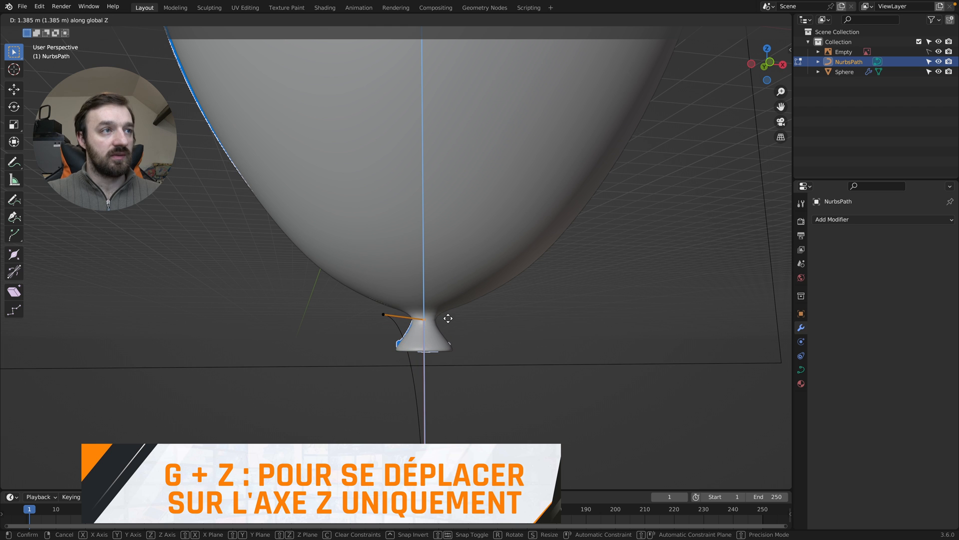
left_click(447, 319)
middle_click_drag(448, 319, 449, 426)
key("g")
key("y")
left_click(405, 323)
Raise the third control point along Z to the neck's height and move it along X to the neck's opposite side
left_click(441, 455)
key("g")
key("z")
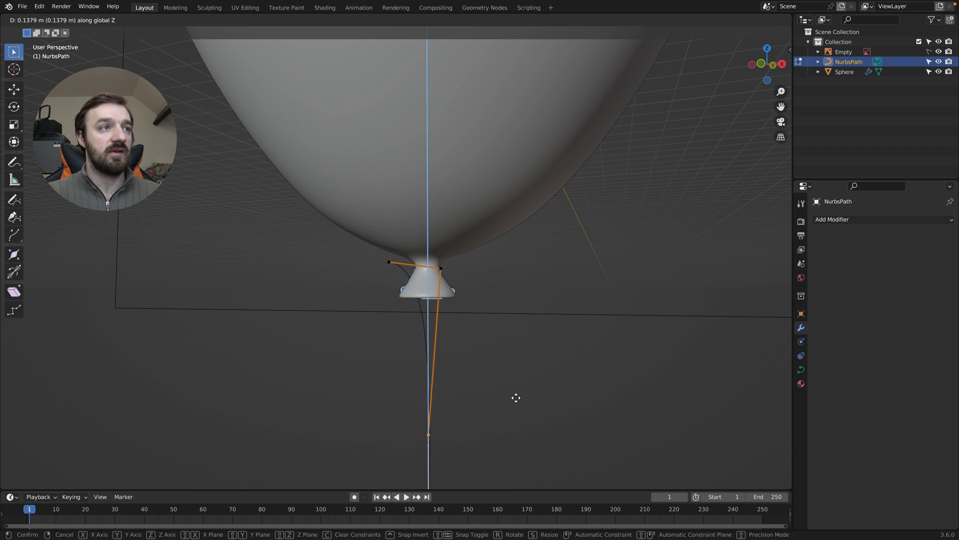
left_click(500, 262)
middle_click_drag(500, 262, 499, 266)
key("f")
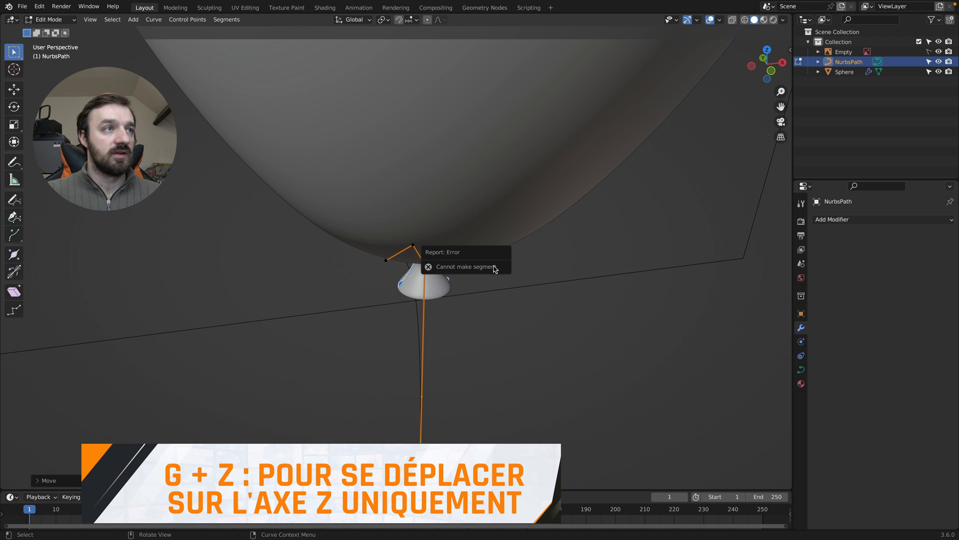
key("g")
key("x")
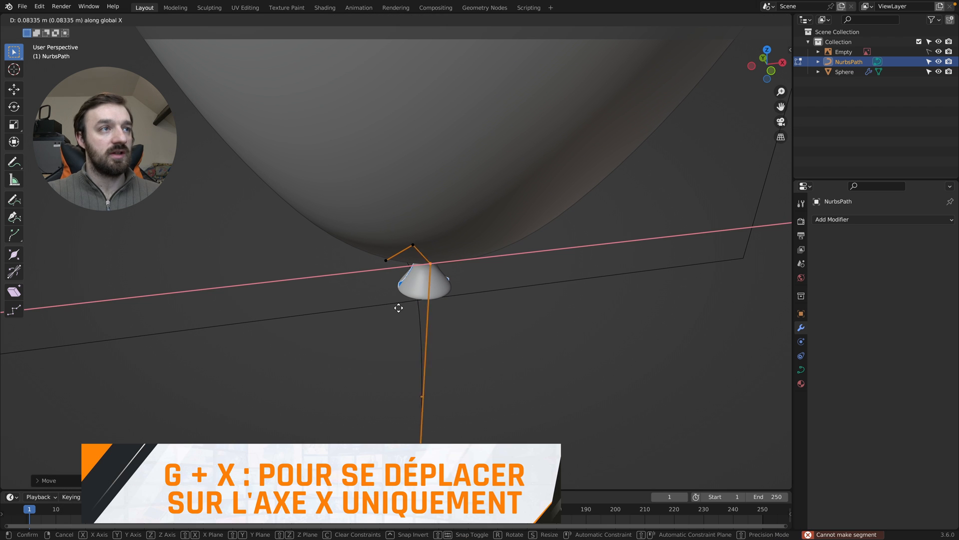
left_click(445, 302)
Raise the fourth control point along Z to just below the balloon's knot
middle_click_drag(445, 302, 449, 436)
left_click_drag(406, 428, 456, 452)
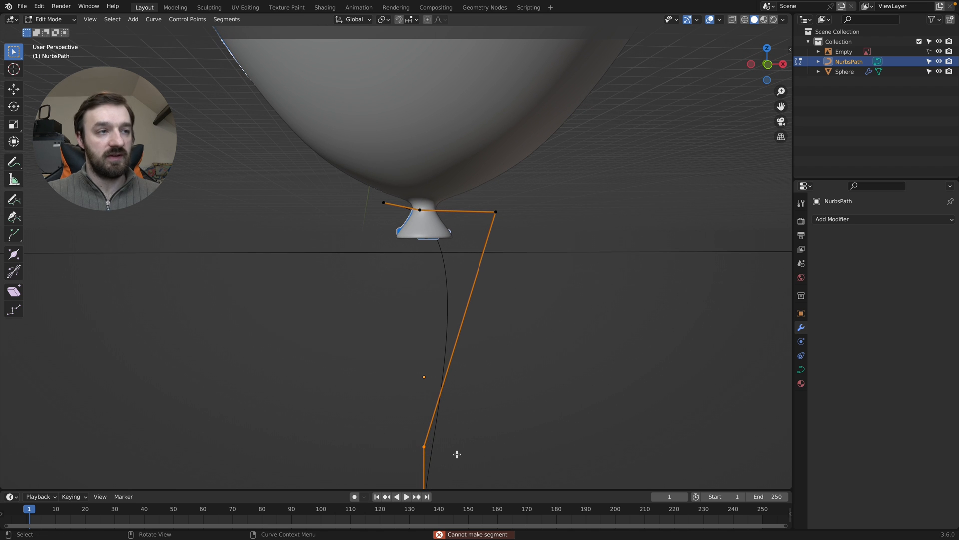
key("g")
key("z")
left_click(456, 281)
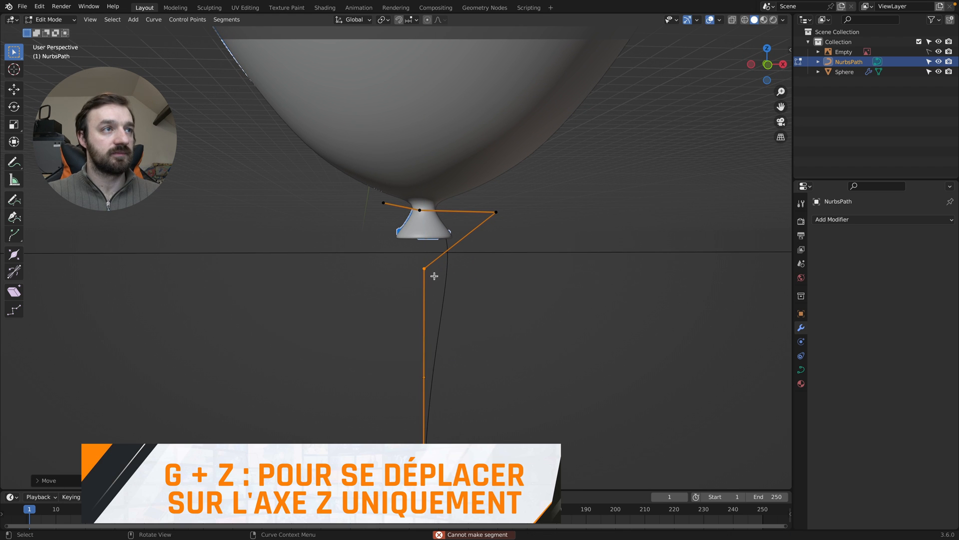
Move the third control point farther from the neck along X and bring it forward along Y
mouse_move(469, 217)
middle_mouse_down()
mouse_move(422, 224)
mouse_move(457, 227)
middle_mouse_up()
key("g")
key("x")
left_click(408, 223)
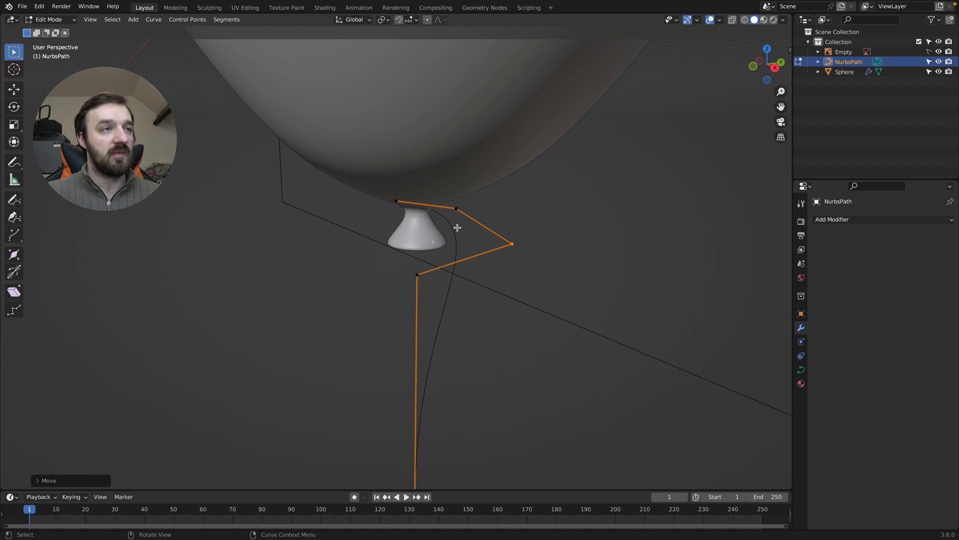
key("g")
key("y")
left_click(394, 233)
Shift the second control point farther behind the neck along Y so the string curves around it
middle_click_drag(435, 234, 403, 231)
left_click(444, 216)
key("g")
key("x")
key("y")
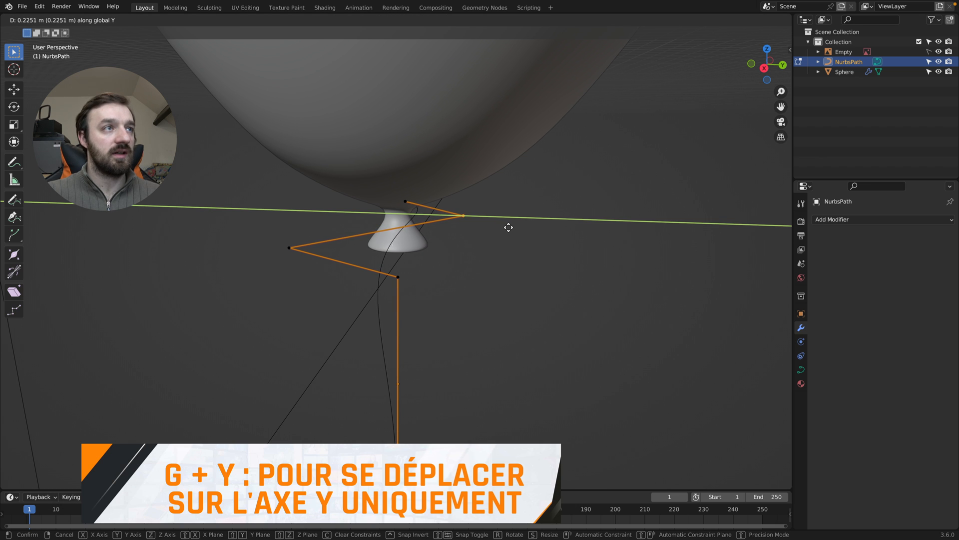
left_click(518, 230)
middle_click_drag(518, 230, 419, 219)
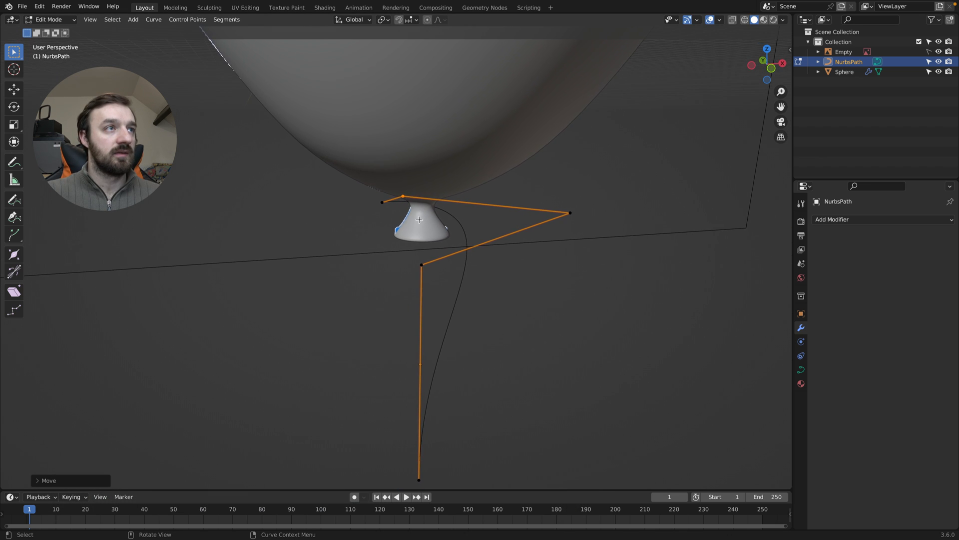
Back in Object Mode, set the path's round bevel depth to 0.04 m and enable Fill Caps
key("Tab")
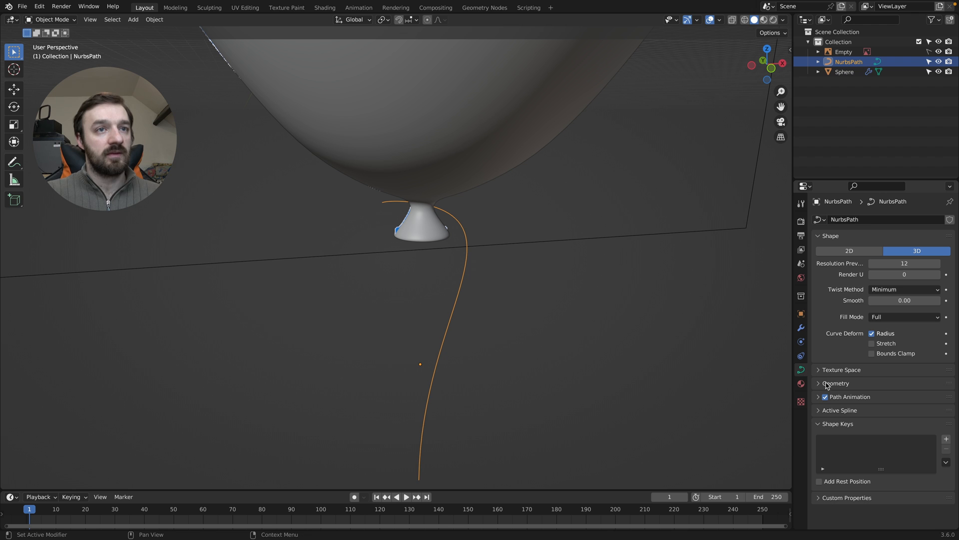
left_click(828, 384)
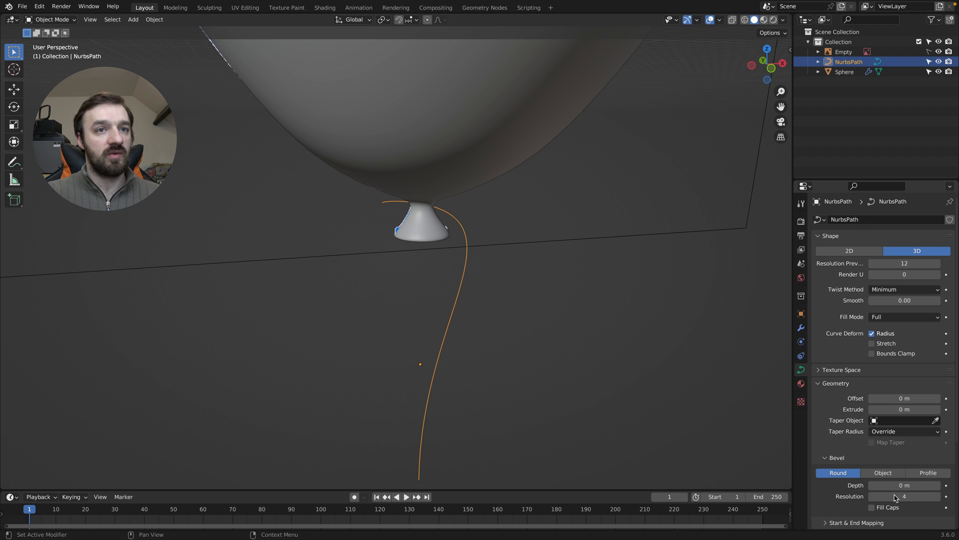
left_click(937, 485)
left_click(937, 485)
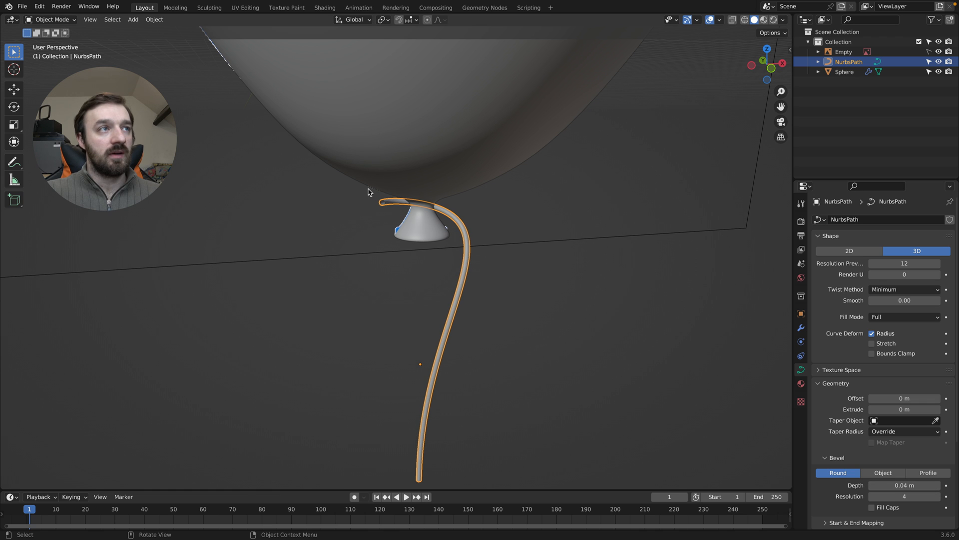
middle_click_drag(381, 222, 375, 159, "ctrl")
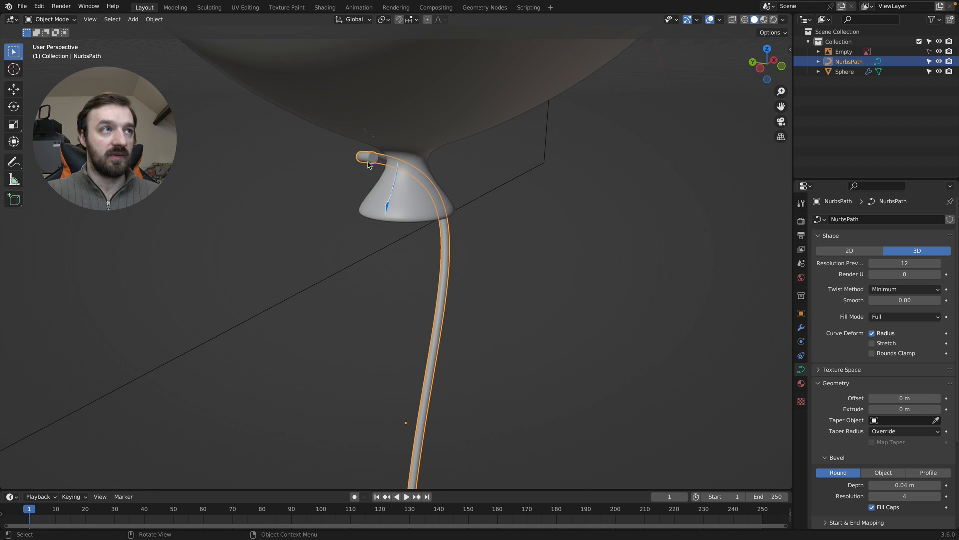
In Edit Mode, reposition the string's upper end point along X and Z so it sits close against the neck
middle_click_drag(379, 164, 399, 179)
key("Tab")
key("g")
key("x")
left_click(402, 171)
key("g")
key("z")
left_click(400, 180)
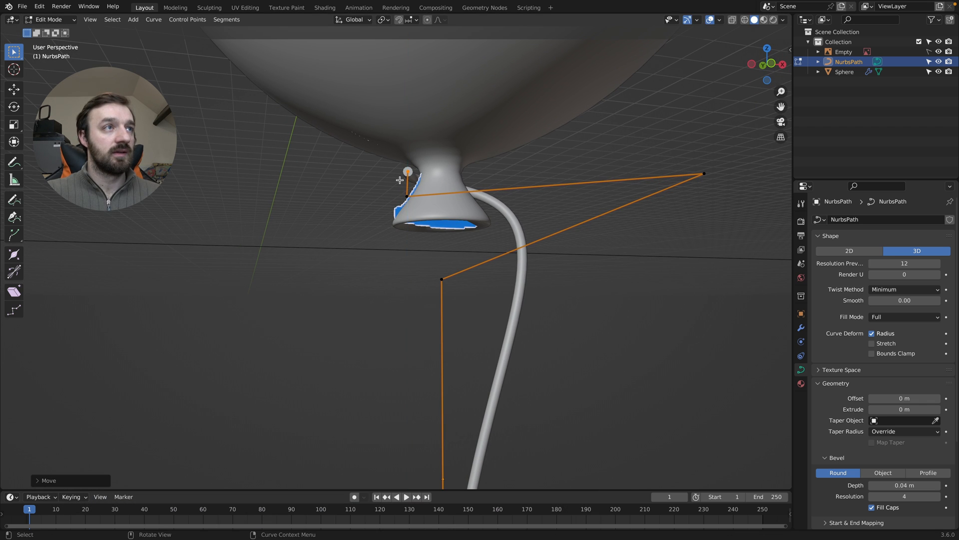
key("g")
key("x")
left_click(405, 179)
Extrude a new control point from the string's upper end across the front of the neck
middle_click_drag(405, 178, 434, 174)
key("e")
left_click(533, 196)
Adjust the string's upper control points along X and Y so the loop follows the neck
left_click_drag(395, 170, 407, 161)
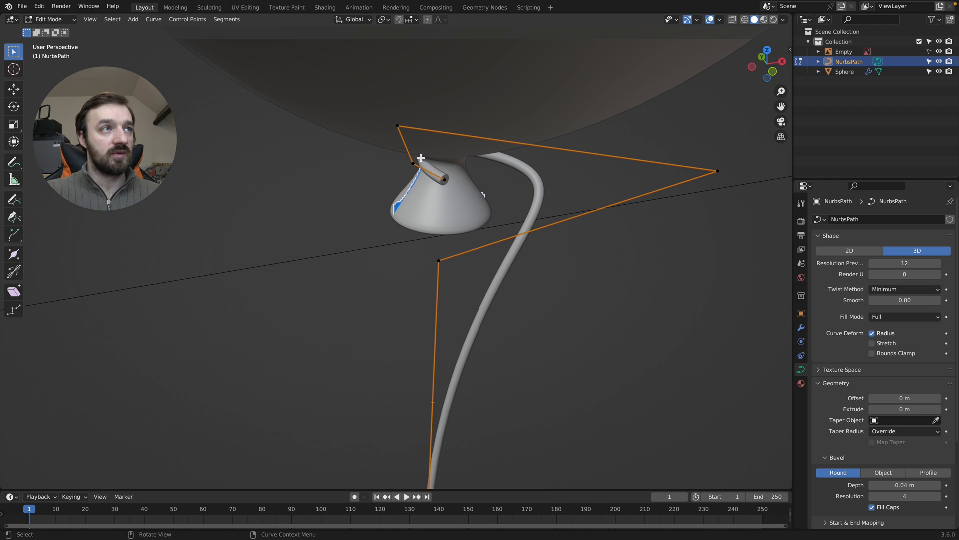
key("g")
key("x")
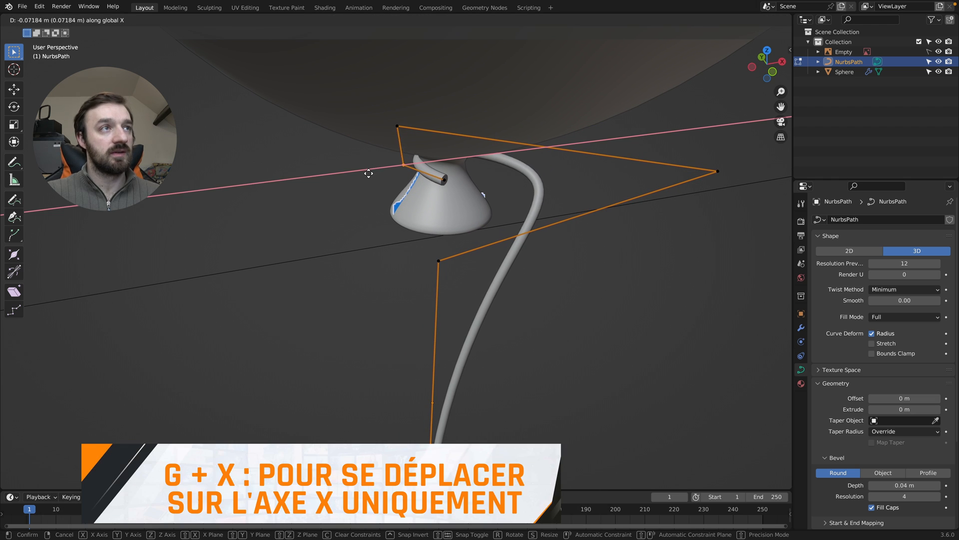
left_click(369, 173)
middle_click_drag(369, 173, 392, 187)
key("g")
key("y")
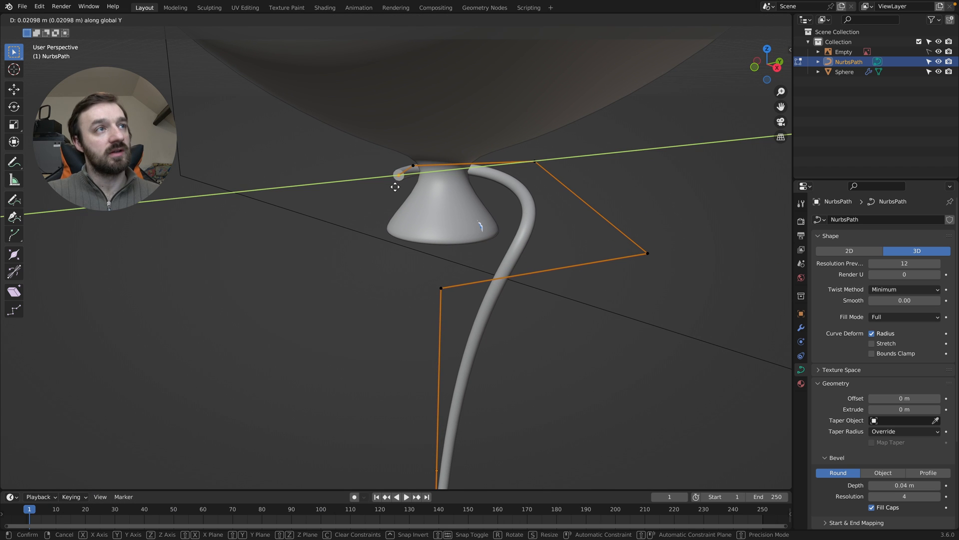
left_click(408, 188)
Extrude another control point from the string's upper end and shift it along X in front of the neck
middle_click_drag(408, 188, 478, 204)
key("e")
left_click(477, 204)
key("g")
key("x")
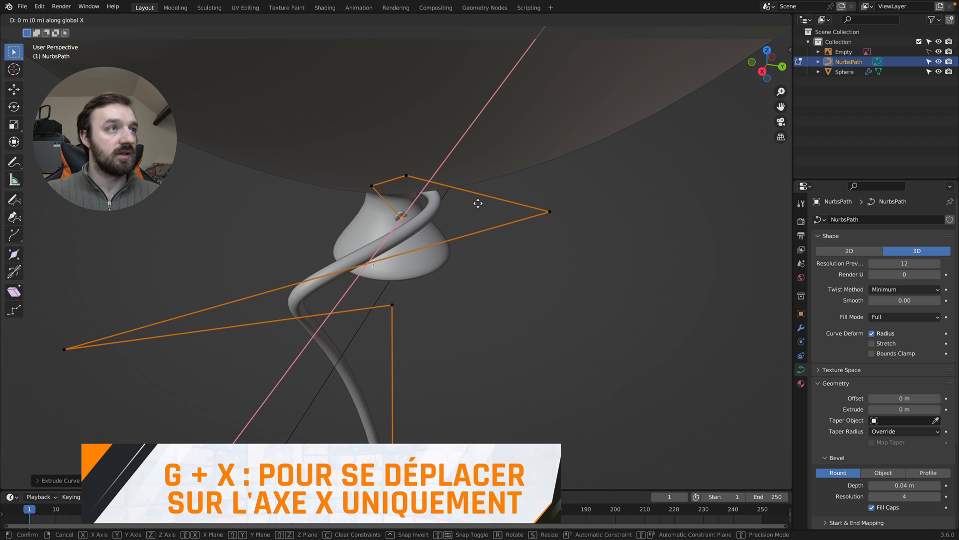
left_click(450, 209)
Pull the control point beside the neck outward on the negative Y side so the string wraps around the neck
left_click(347, 191)
key("g")
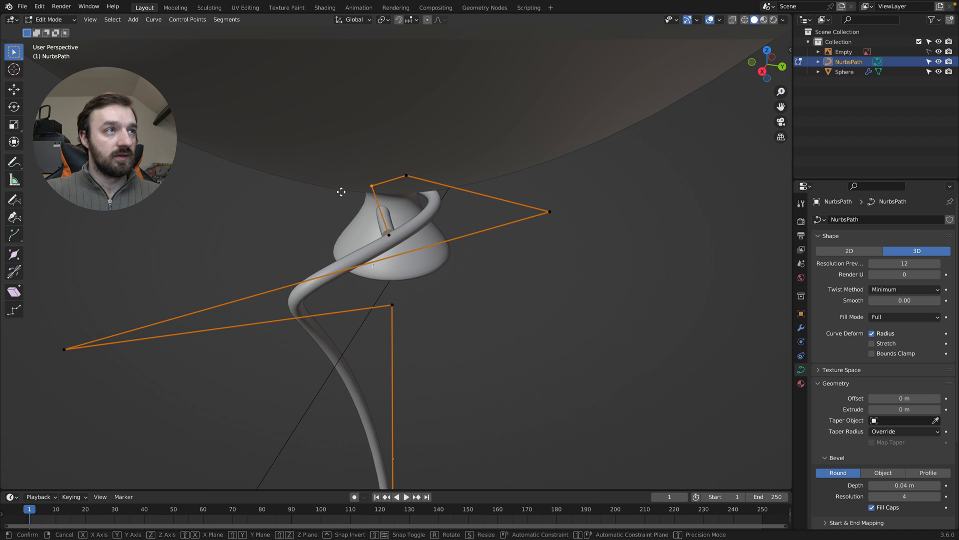
left_click(298, 193)
middle_click_drag(298, 193, 409, 148)
middle_click_drag(366, 182, 629, 174)
key("g")
left_click(351, 180)
Move the control point on the positive Y side of the neck closer in to tighten the loop
key("g")
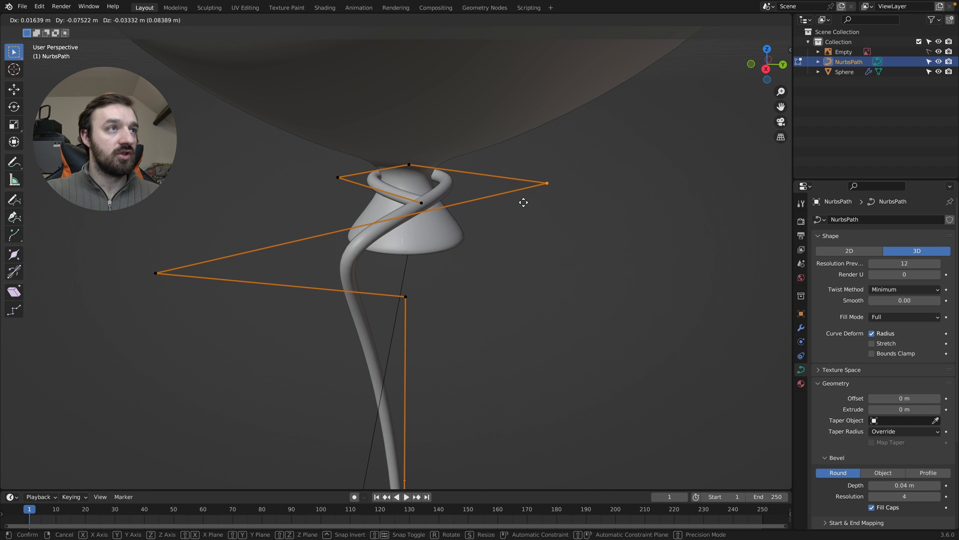
left_click(505, 199)
middle_click_drag(505, 199, 505, 188)
key("g")
left_click(498, 184)
Refine the string's upper end and extrude a further control point from it to continue the coil around the neck
middle_click_drag(407, 132, 419, 167)
key("g")
left_click(402, 152)
key("e")
left_click(420, 157)
key("g")
left_click(506, 166)
mouse_move(495, 166)
middle_mouse_down()
mouse_move(510, 175)
mouse_move(503, 180)
middle_mouse_up()
middle_click_drag(330, 172, 656, 168)
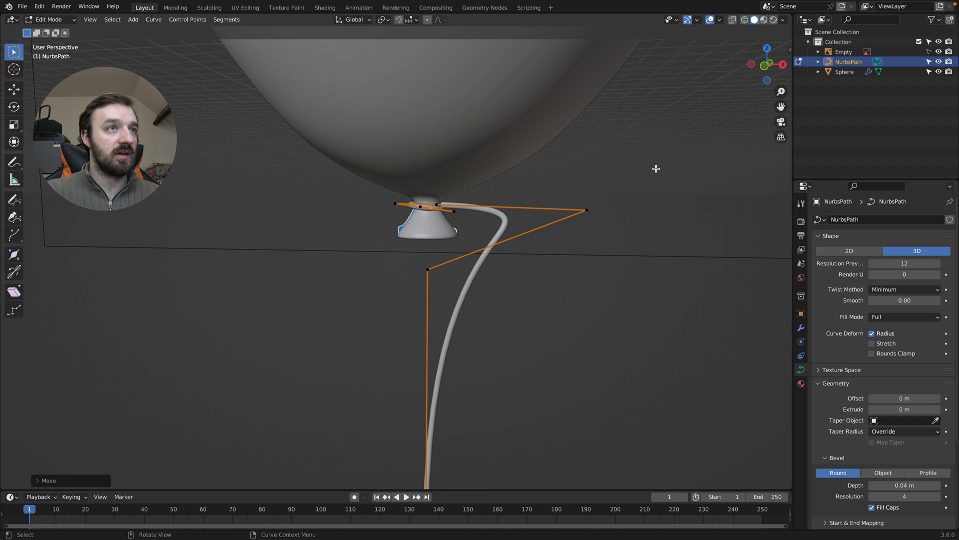
Bring the control point that sticks out farthest along X in close to the neck
middle_click_drag(628, 227, 628, 225)
key("g")
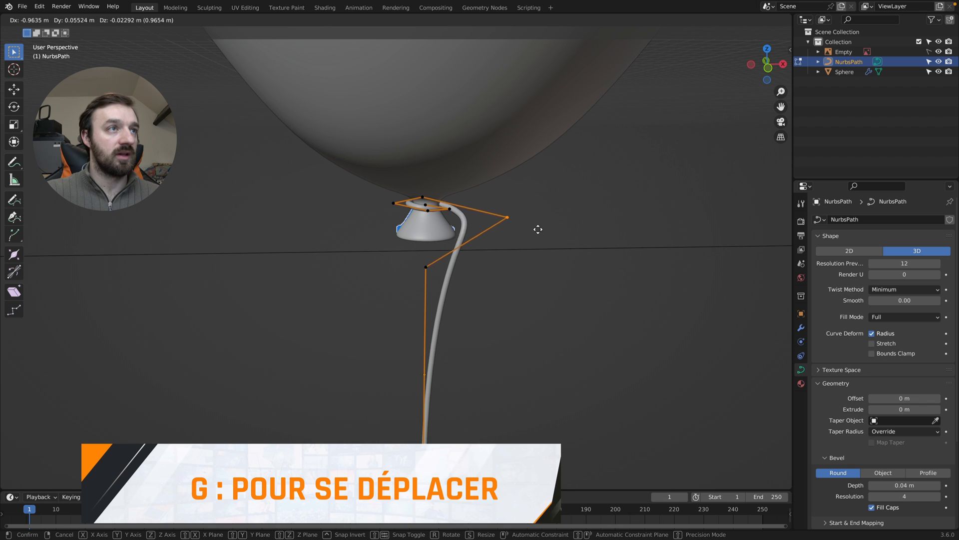
left_click(522, 226)
Offset the control point just below the neck sideways to give the hanging string a gentle curve
middle_click_drag(520, 223, 473, 237)
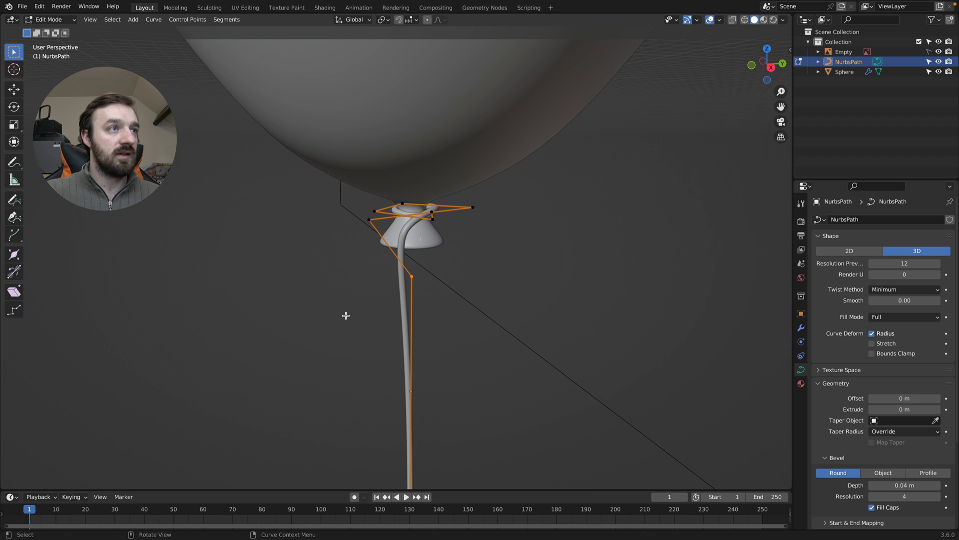
key("g")
left_click(283, 313)
middle_click_drag(283, 313, 429, 323)
key("g")
left_click(389, 305)
key("g")
left_click(376, 304)
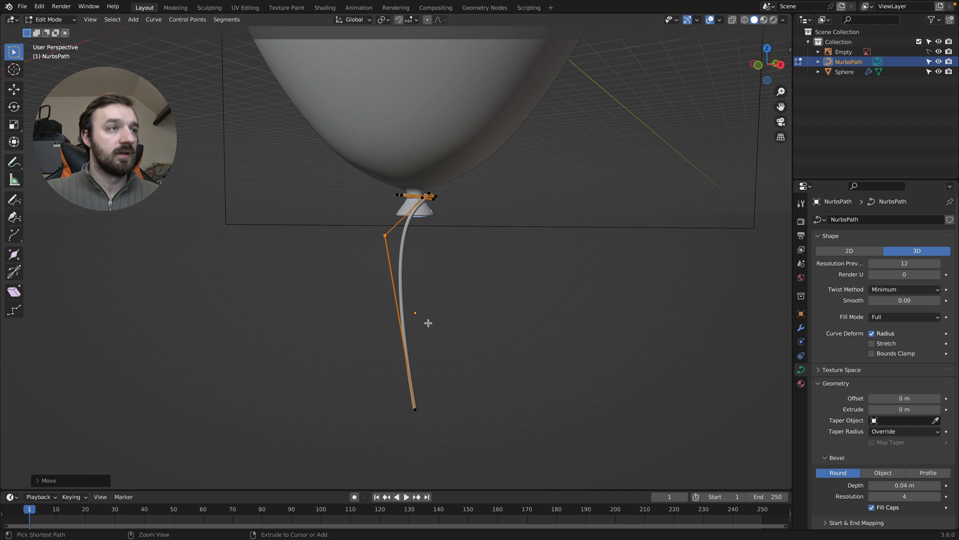
Extrude the string's lower end downward to lengthen it, then return to Object Mode and deselect everything
left_click(443, 383)
key("e")
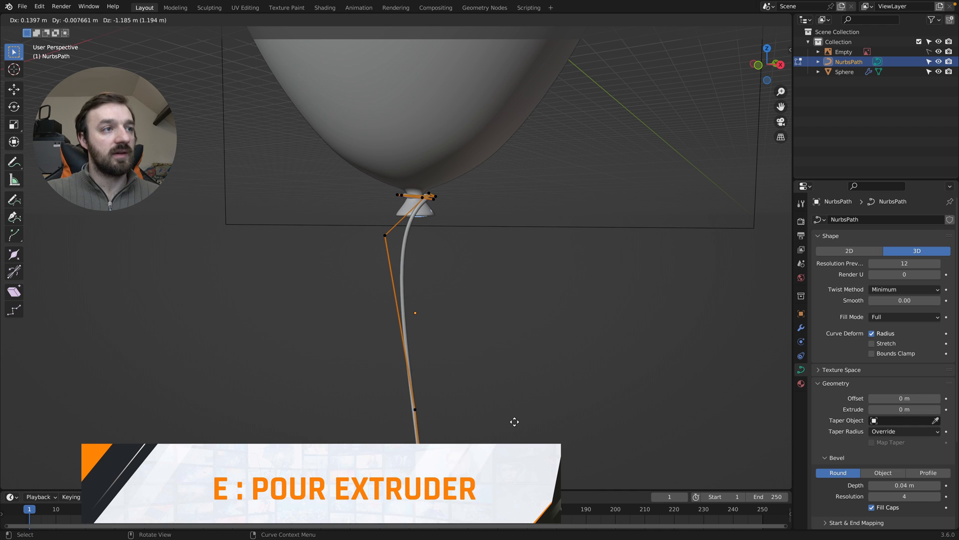
left_click(494, 428)
middle_click_drag(492, 406, 497, 349)
key("Tab")
left_click(494, 353)
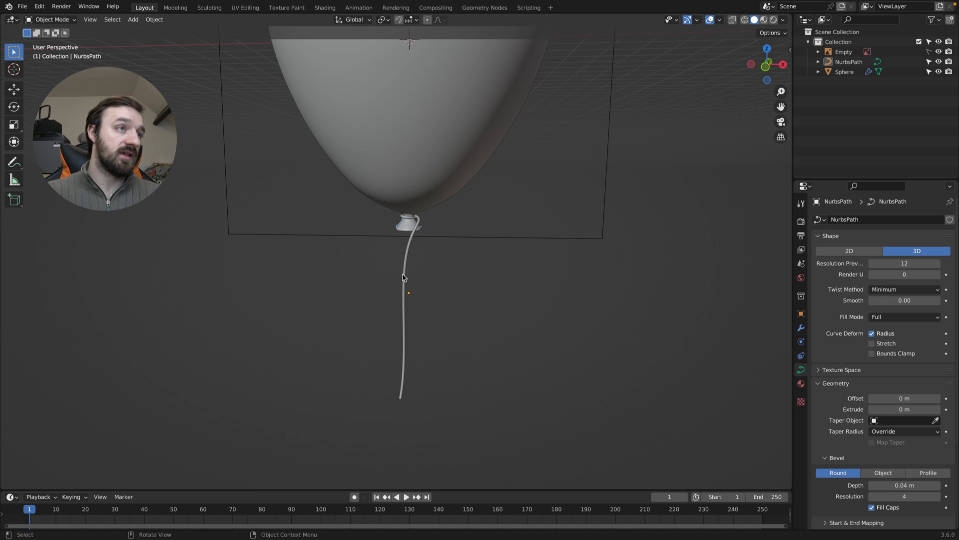
Give the string a new material in the Shading workspace with base color hex BB8E00
left_click(404, 278)
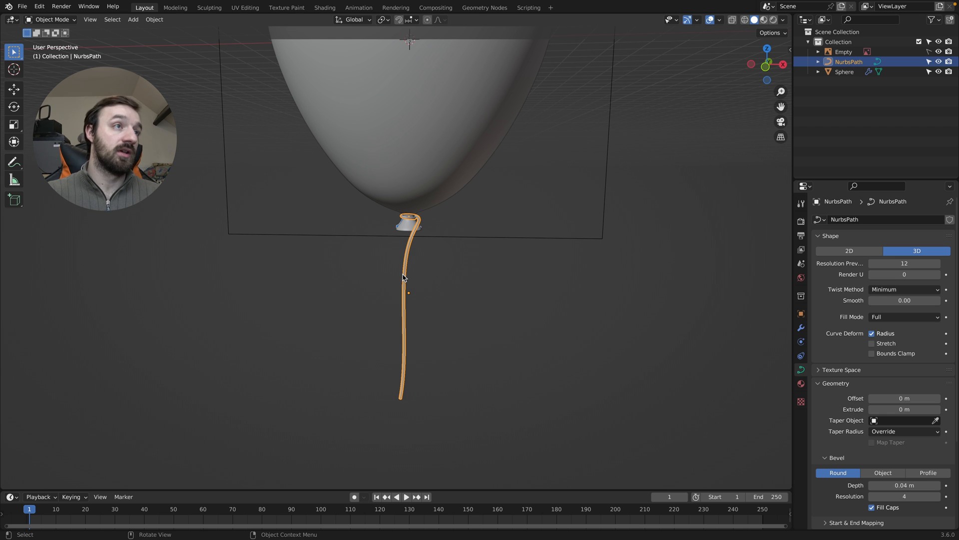
left_click(324, 8)
left_click(491, 313)
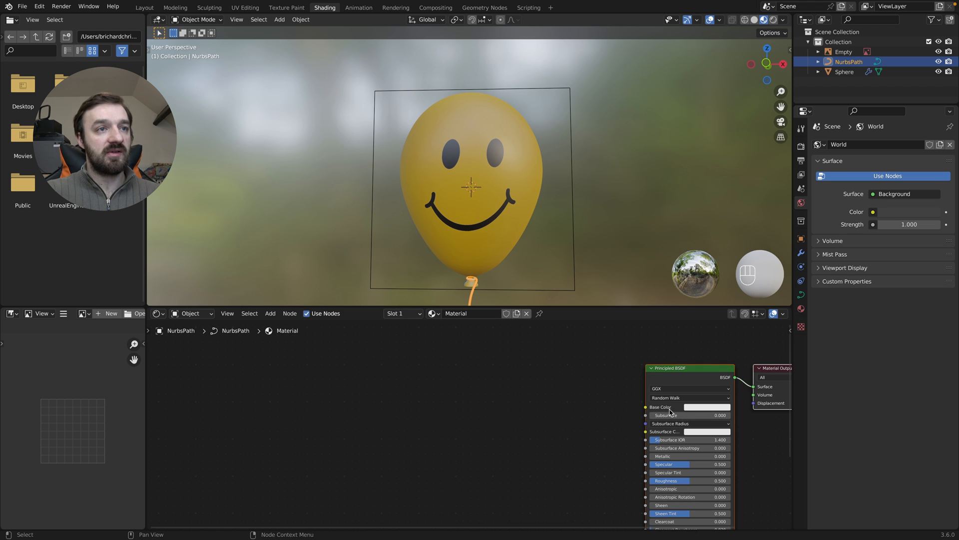
left_click(698, 409)
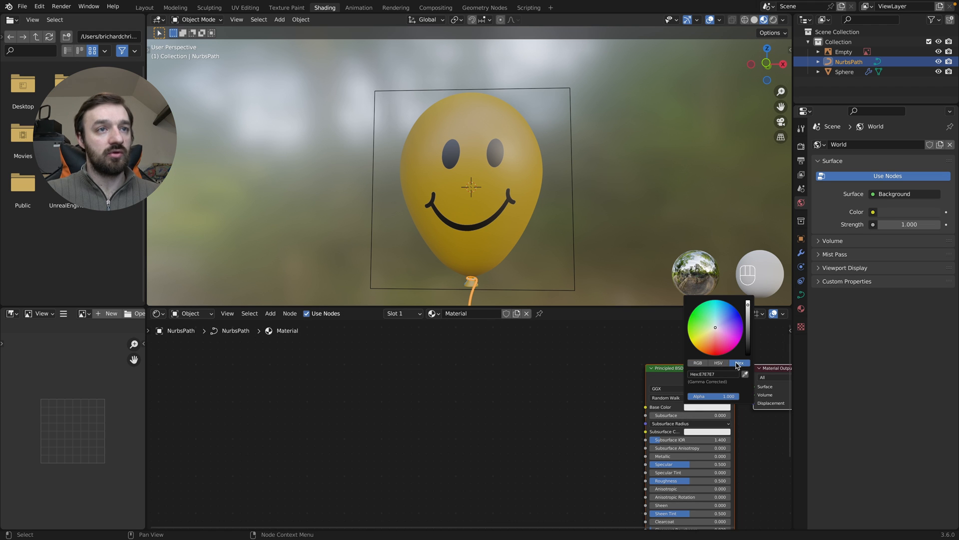
left_click(719, 374)
type("bb8e00")
key("Return")
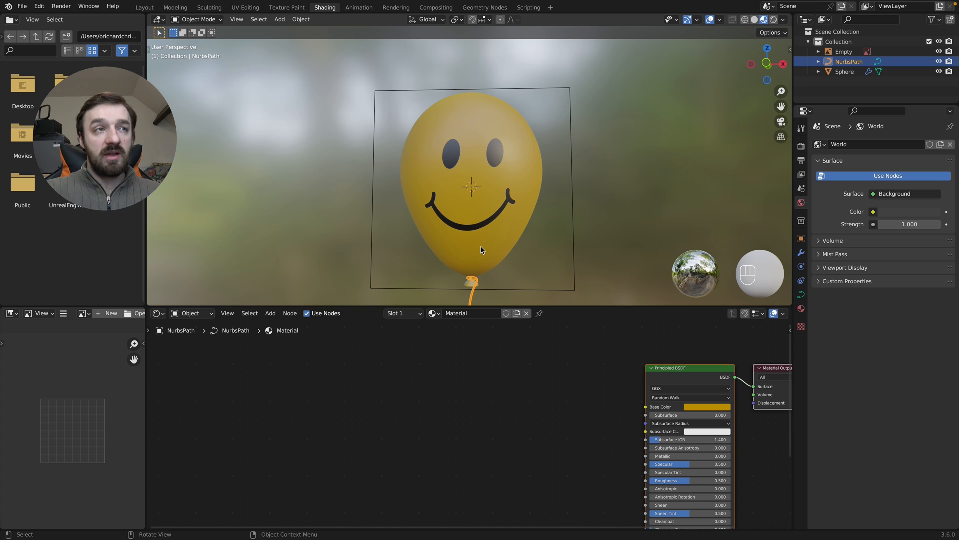
Back in the Layout workspace, select the balloon and add Soft Body physics to it
left_click(145, 8)
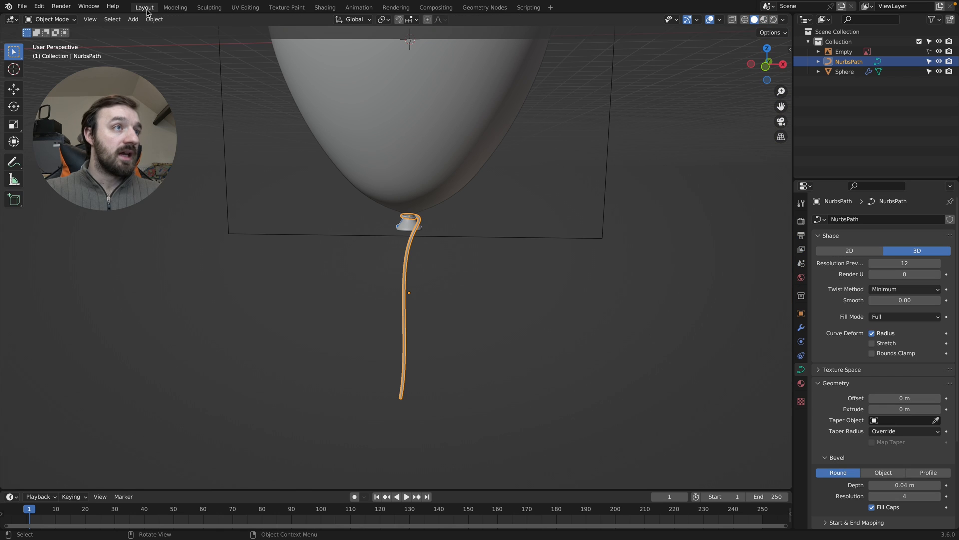
left_click(405, 121)
key("KP_Decimal")
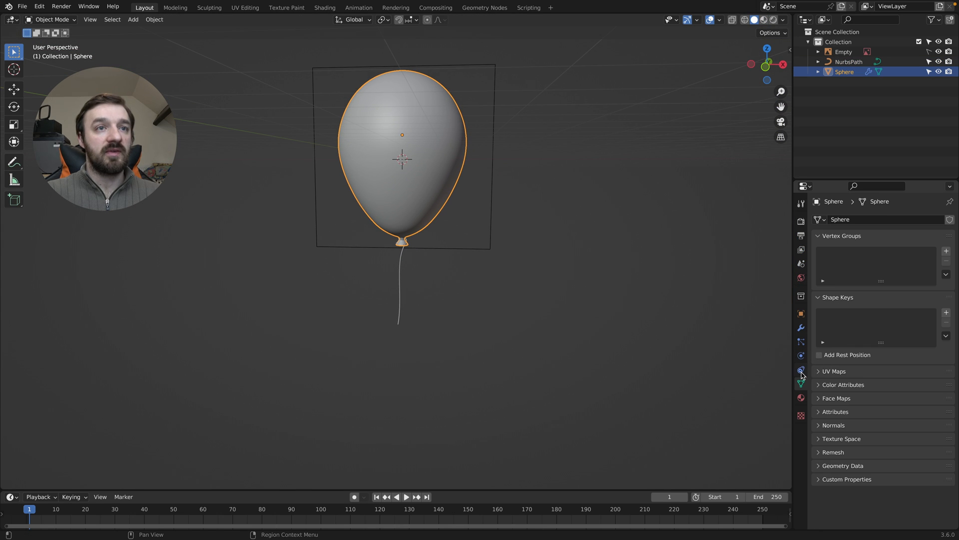
left_click(801, 356)
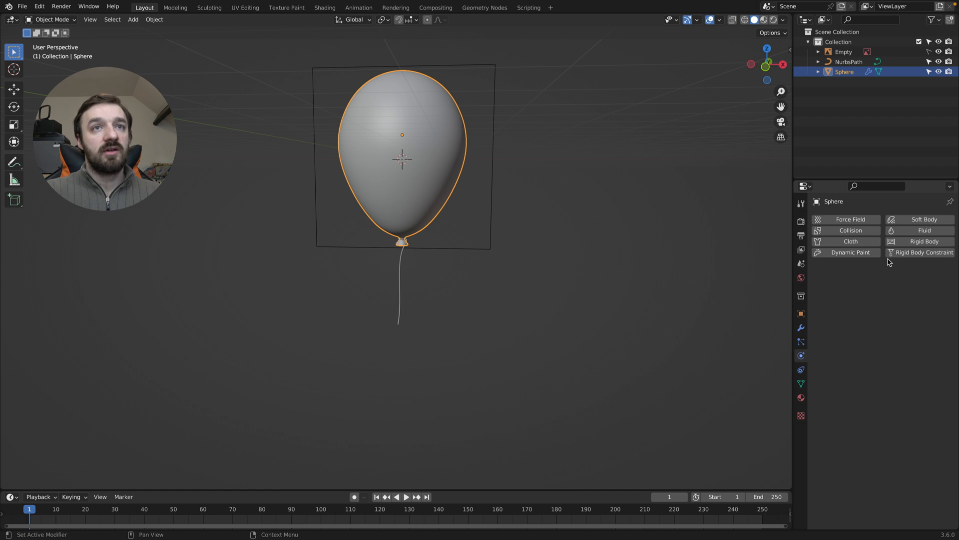
left_click(916, 221)
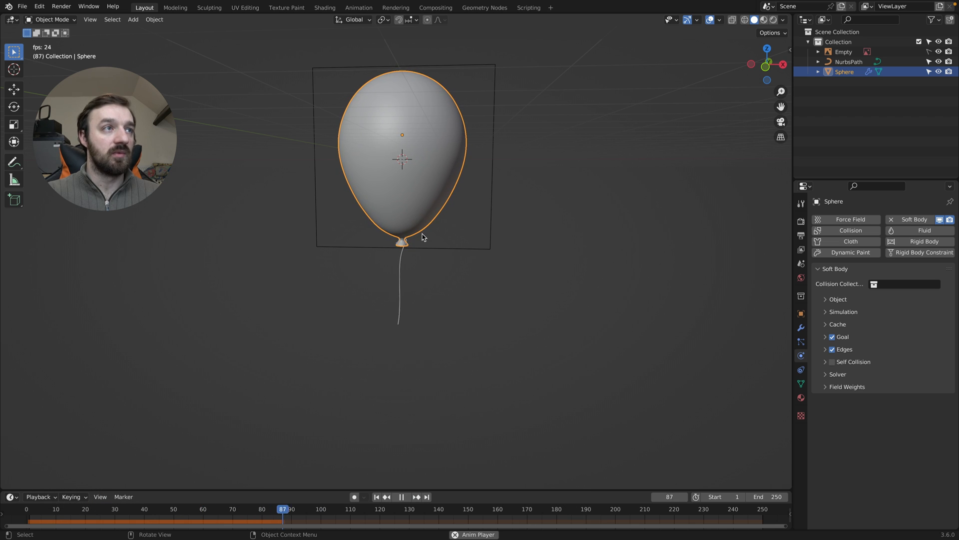
Stop the soft body preview and rewind the timeline to frame 0
key("space")
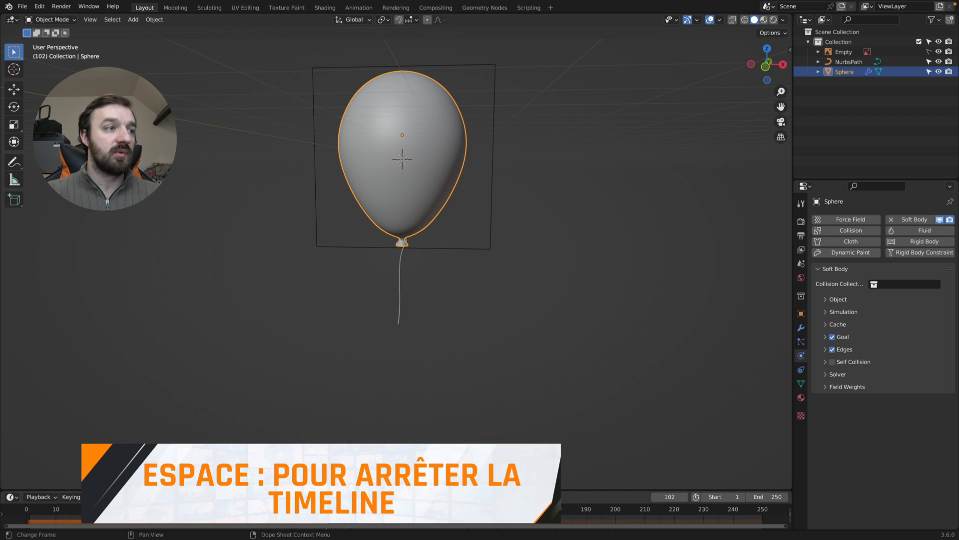
left_click(24, 510)
key("space")
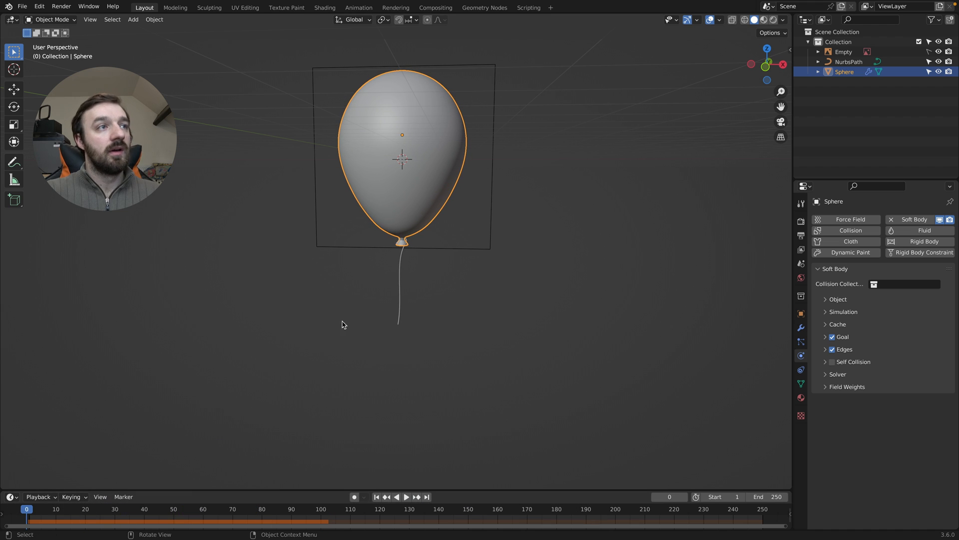
Add Soft Body physics to the string and play the timeline to preview the simulation
left_click(400, 285)
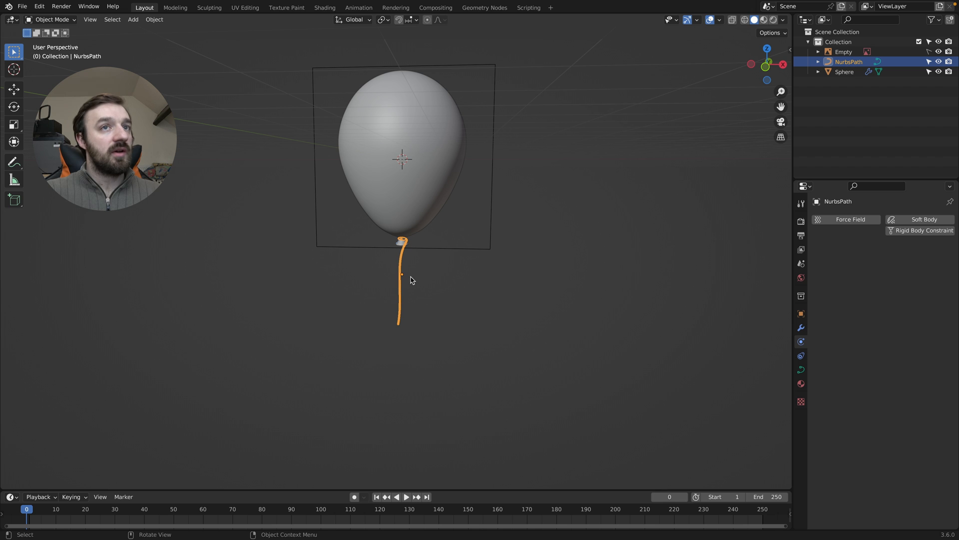
left_click(921, 220)
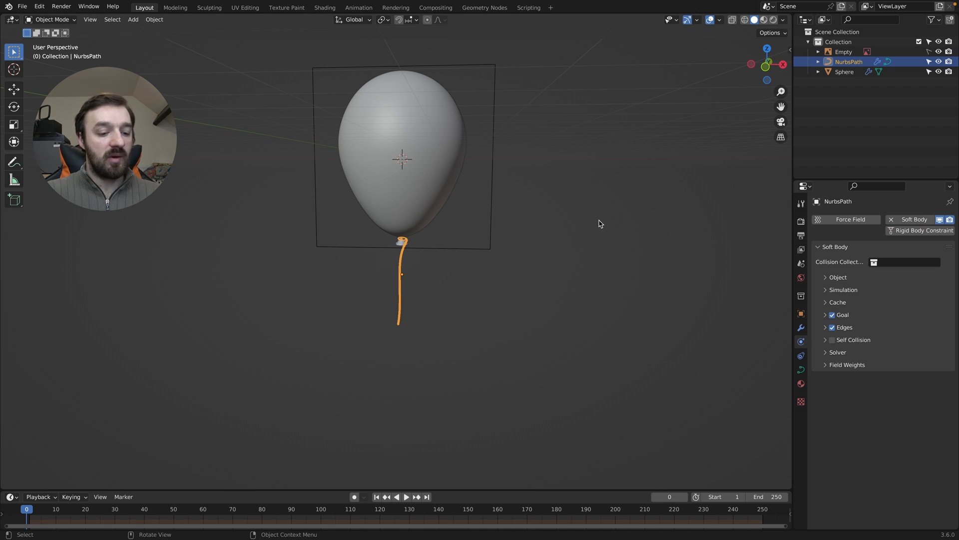
key("space")
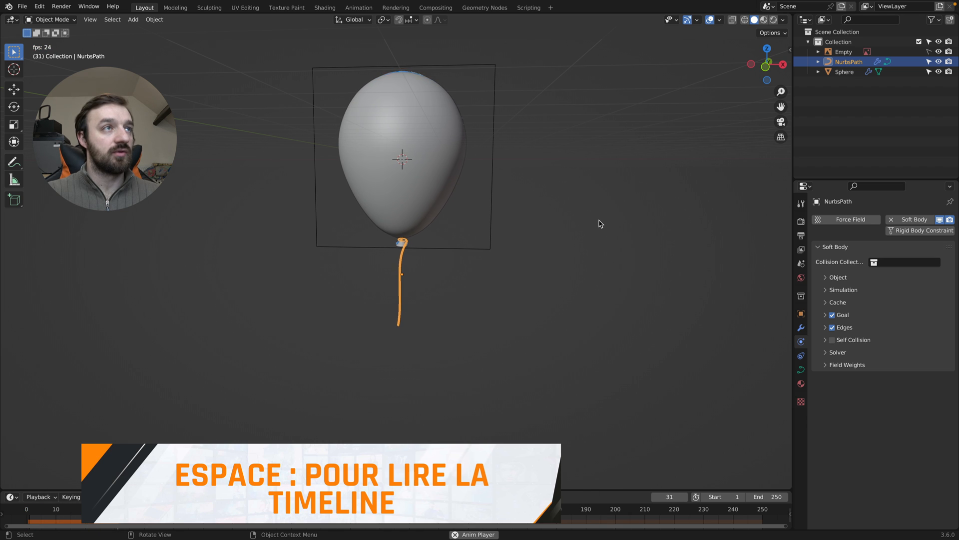